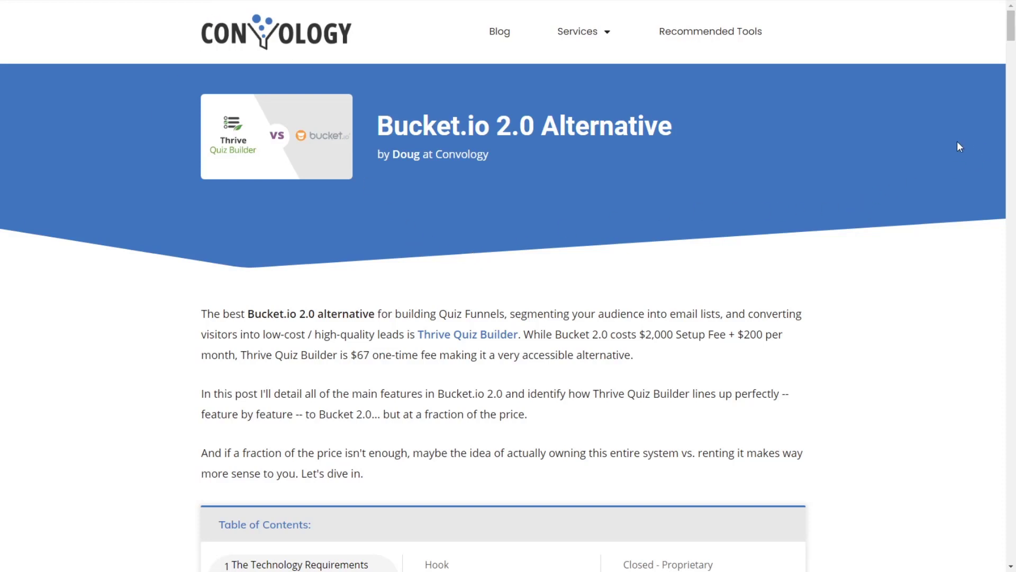
# Step: Scroll the Bucket.io 2.0 Alternative article from its introduction down to the Closed vs. Open Platform section
pyautogui.scroll(-3, 687, 291)
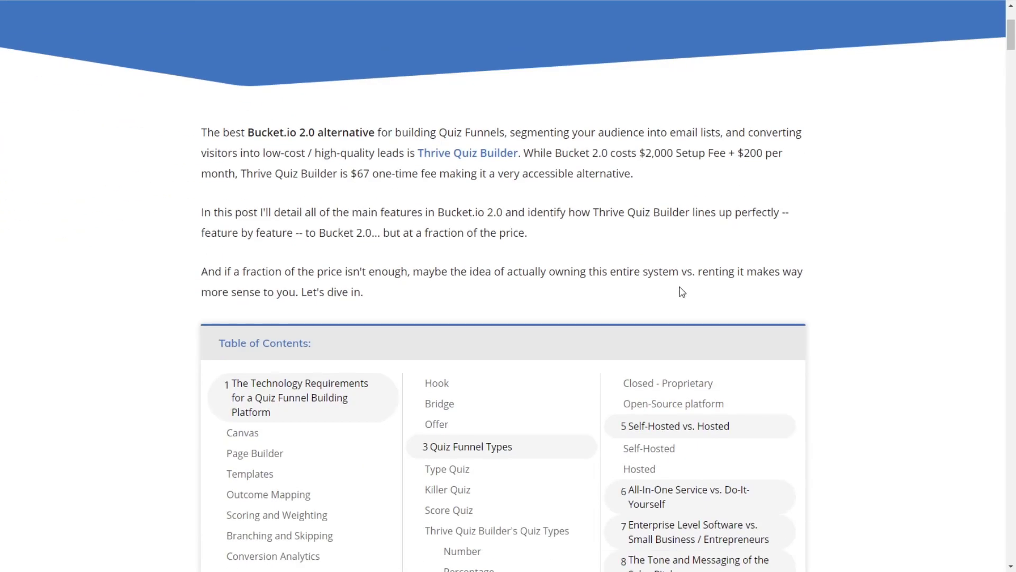
pyautogui.scroll(-4, 750, 286)
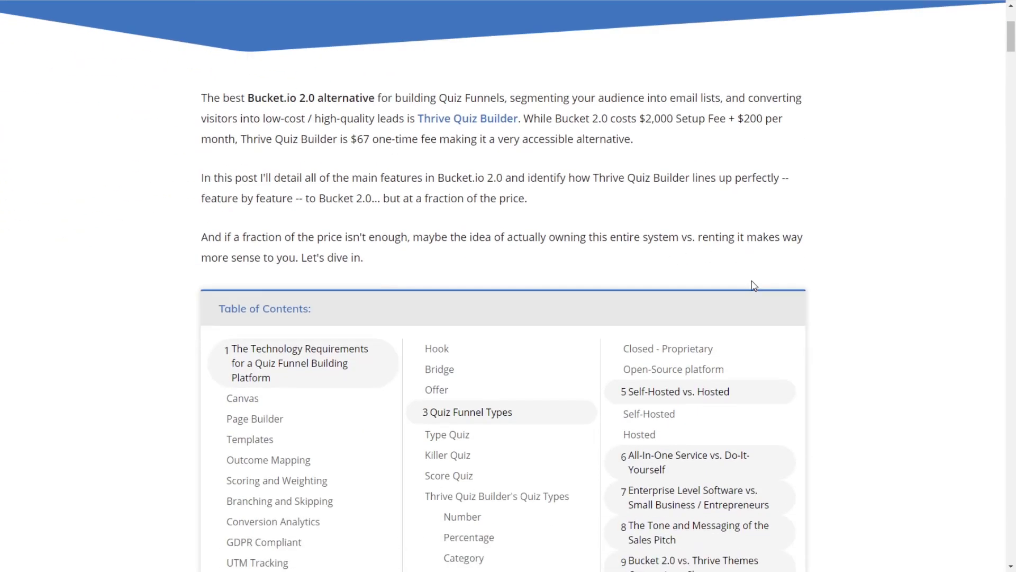
pyautogui.scroll(-10, 707, 290)
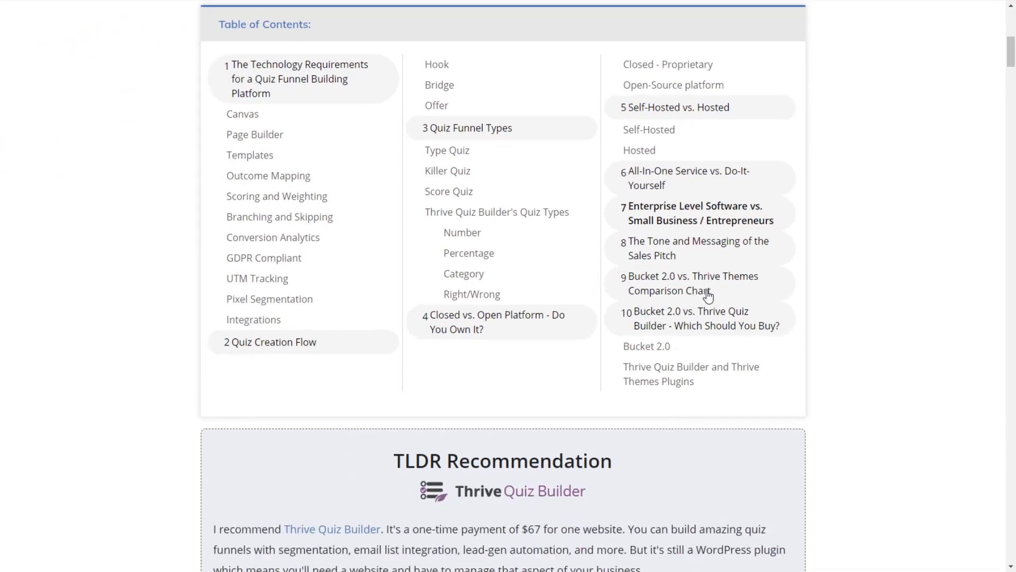
pyautogui.scroll(-12, 707, 290)
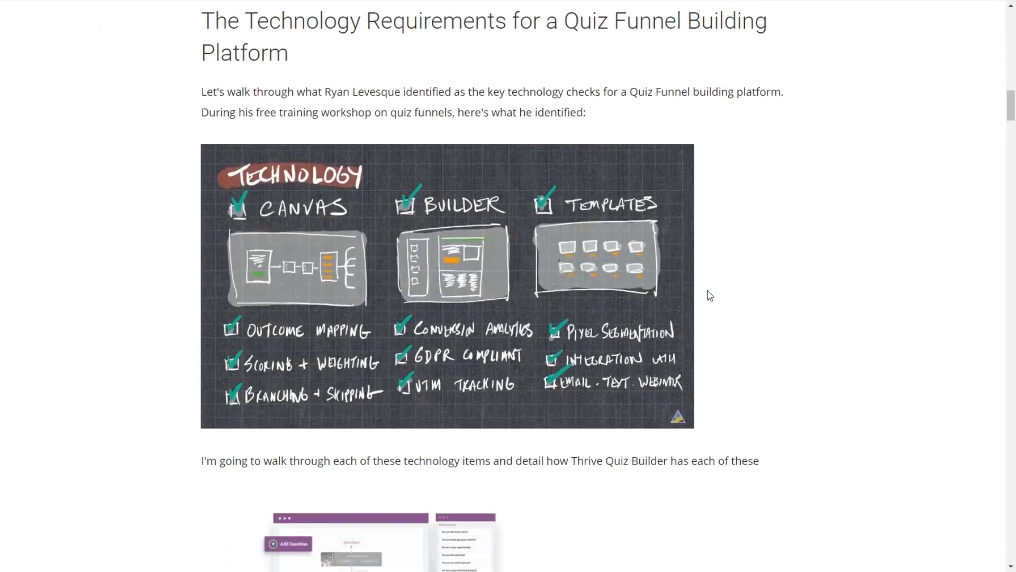
pyautogui.scroll(-20, 710, 295)
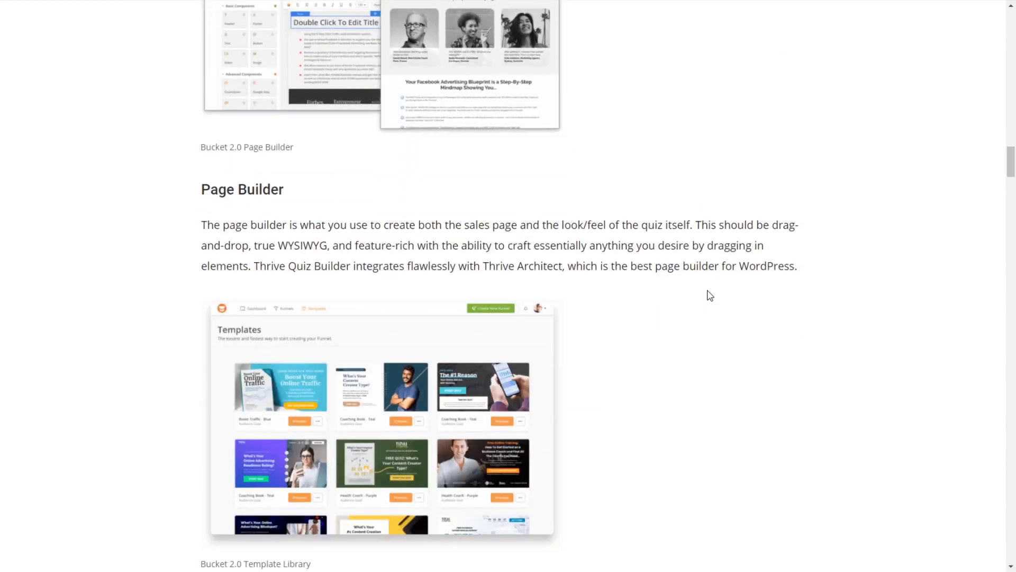
pyautogui.scroll(-15, 710, 295)
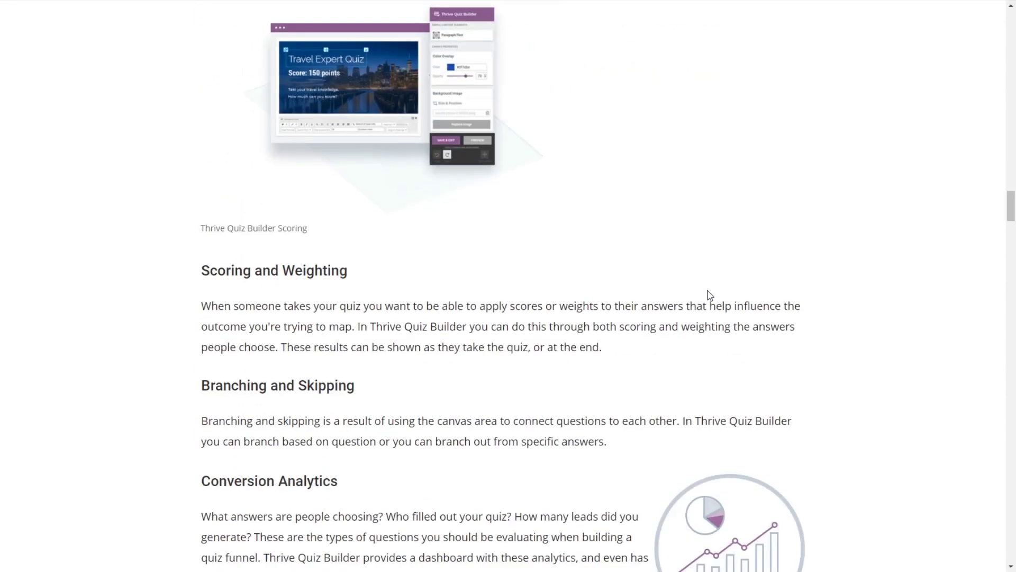
pyautogui.scroll(-16, 710, 295)
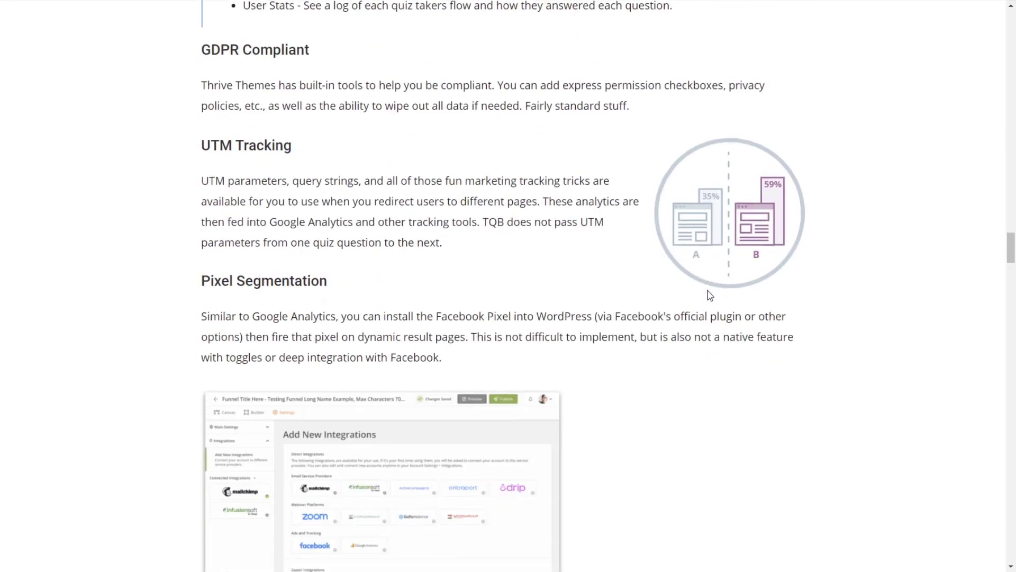
pyautogui.scroll(-13, 709, 295)
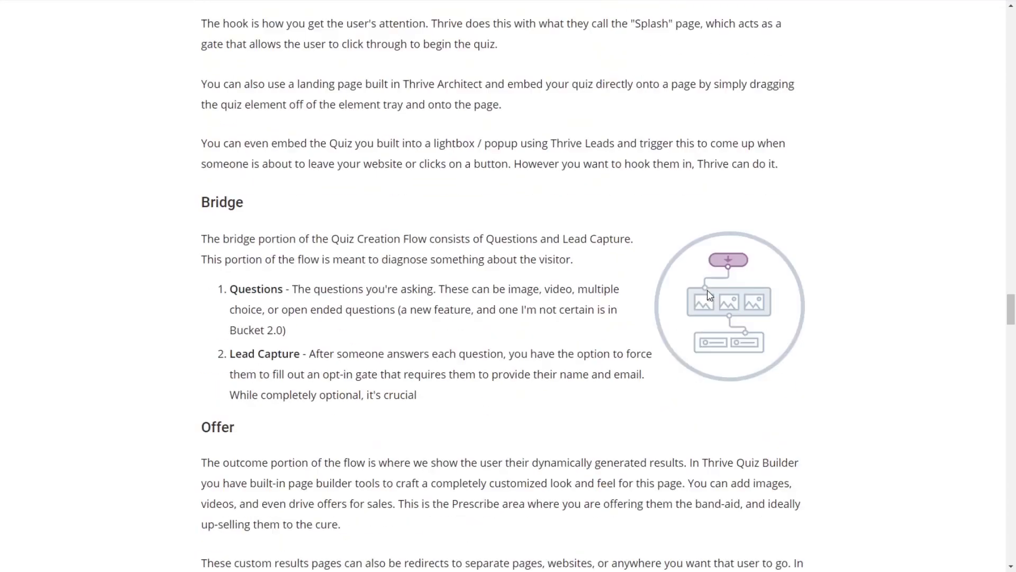
pyautogui.scroll(-10, 710, 295)
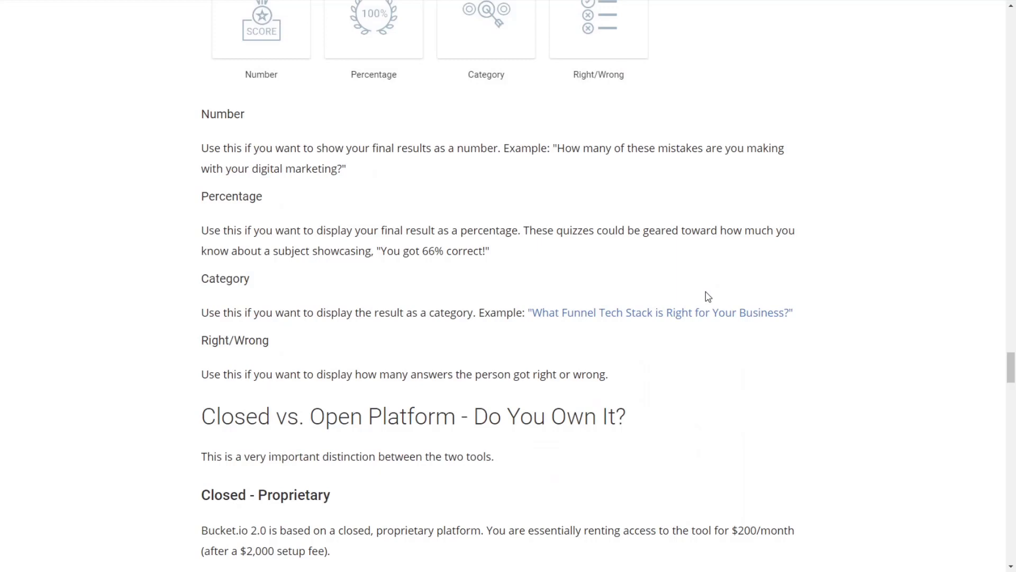
pyautogui.scroll(-12, 708, 296)
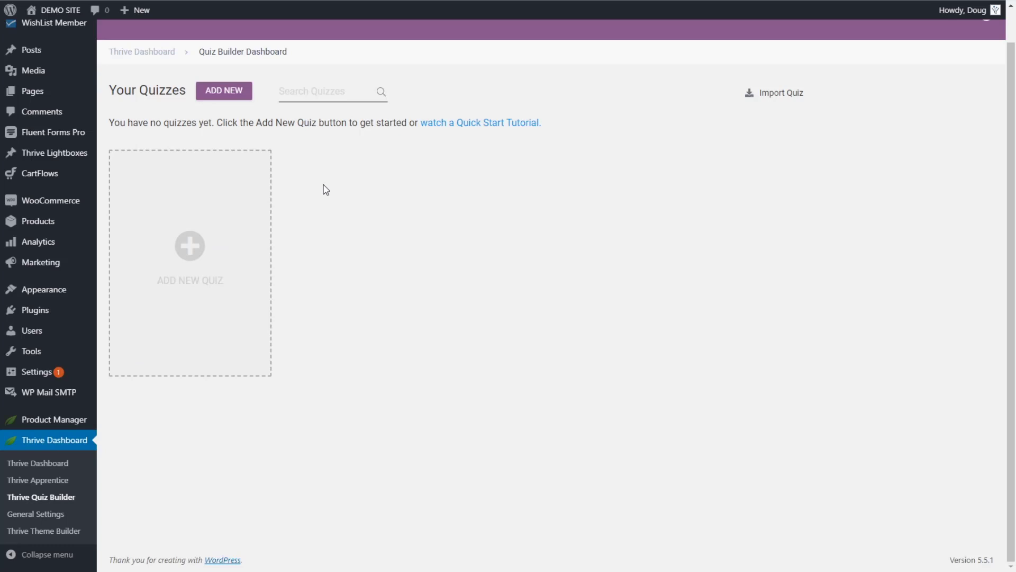
# Step: Switch 'Powered by Quiz Builder' off in Settings, save, and go back to the Quiz Builder Dashboard
pyautogui.scroll(1, 410, 175)
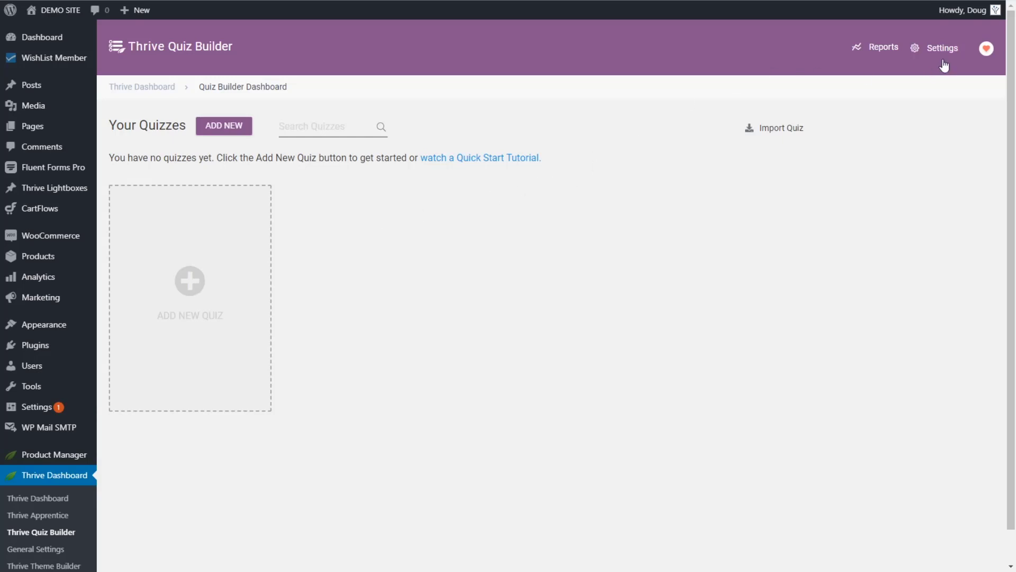
pyautogui.click(876, 51)
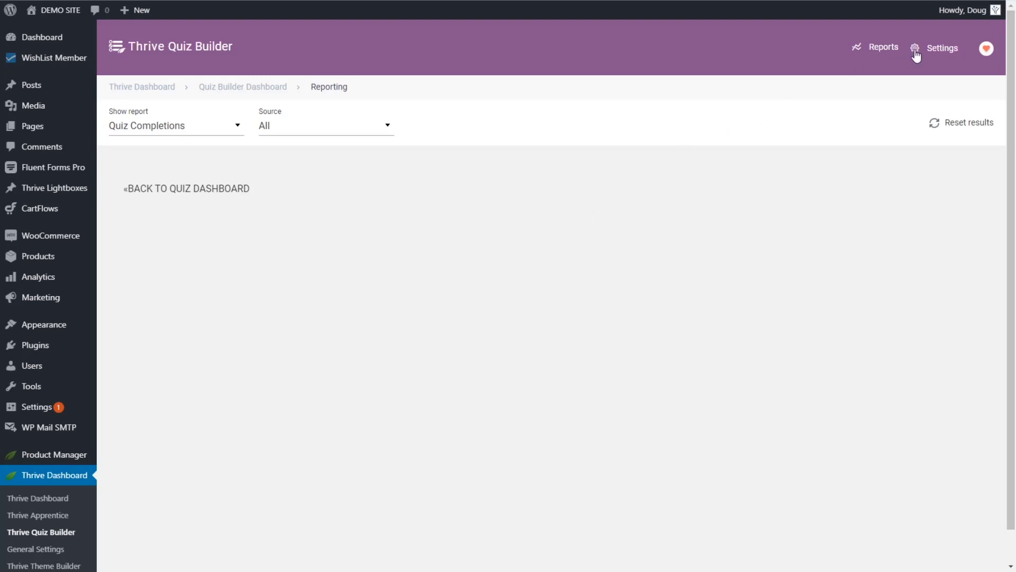
pyautogui.click(942, 50)
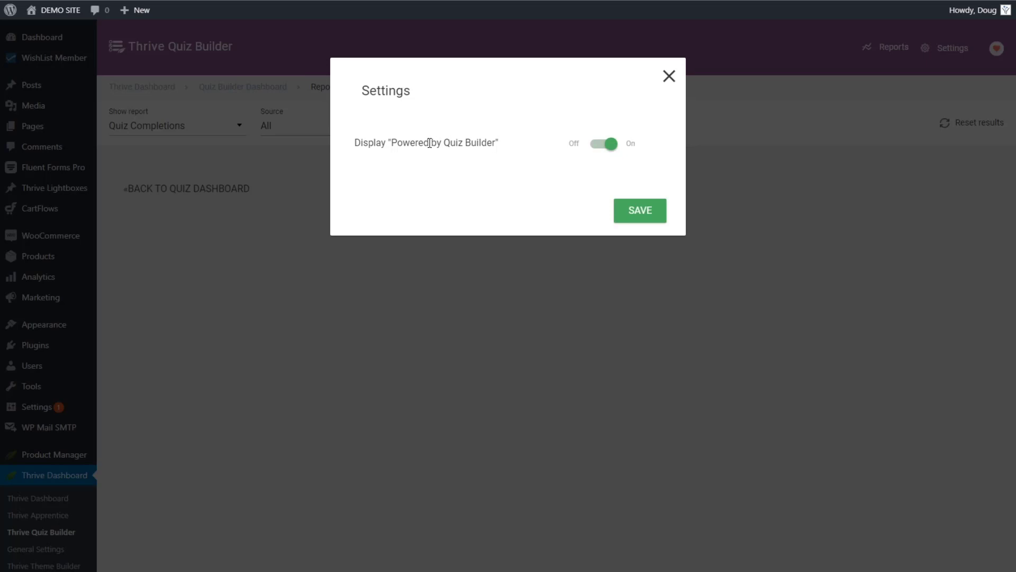
pyautogui.click(607, 148)
pyautogui.click(638, 217)
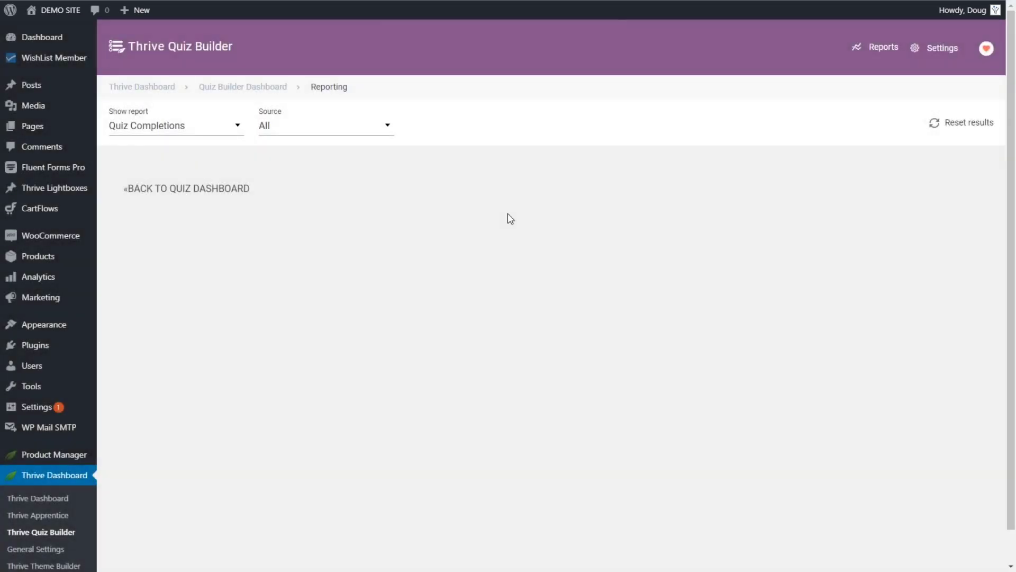
pyautogui.click(245, 87)
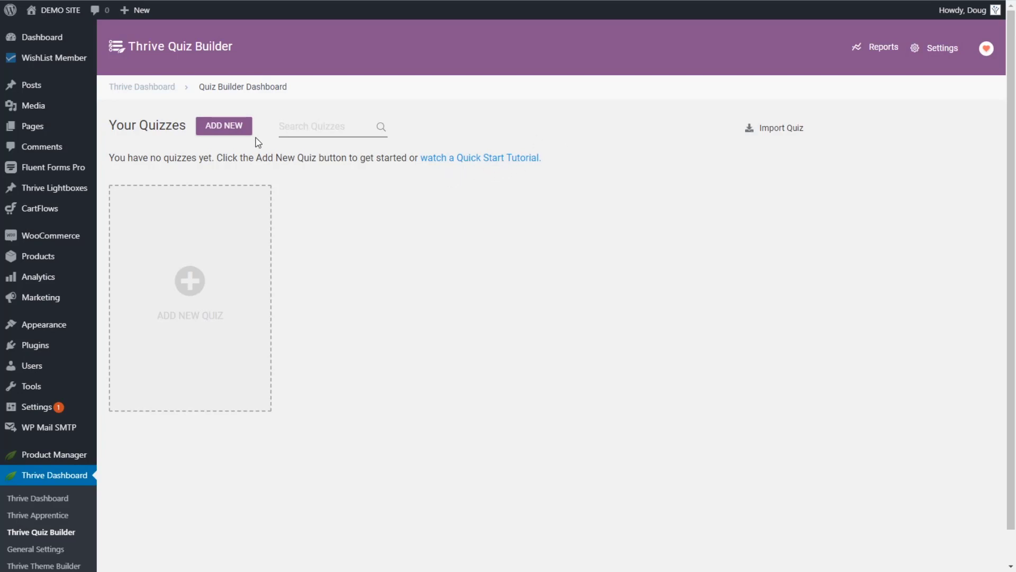
# Step: Add a new quiz, preview the List building, Social shares and Gain customer insights templates, then continue with Build from scratch
pyautogui.click(201, 289)
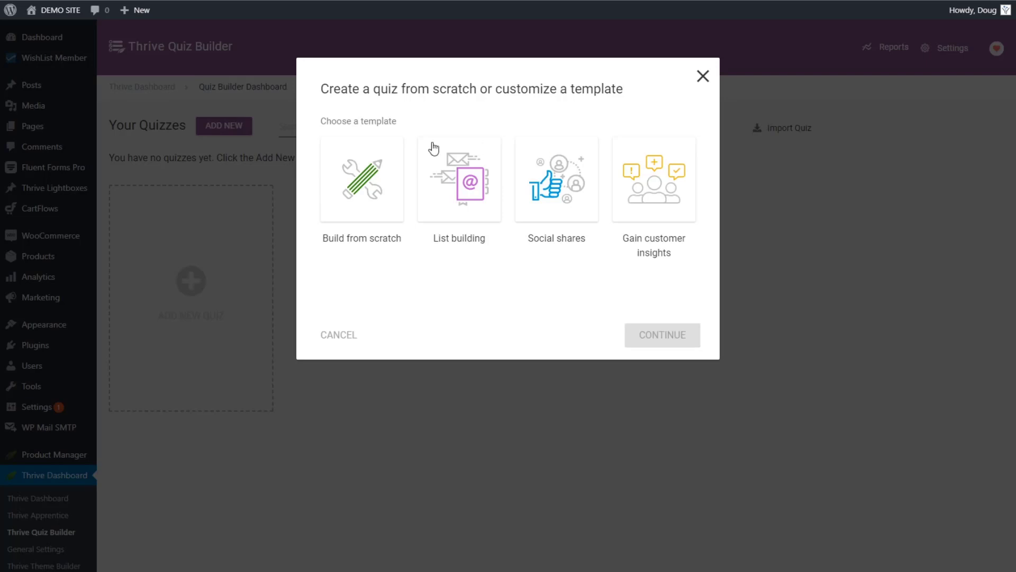
pyautogui.click(370, 197)
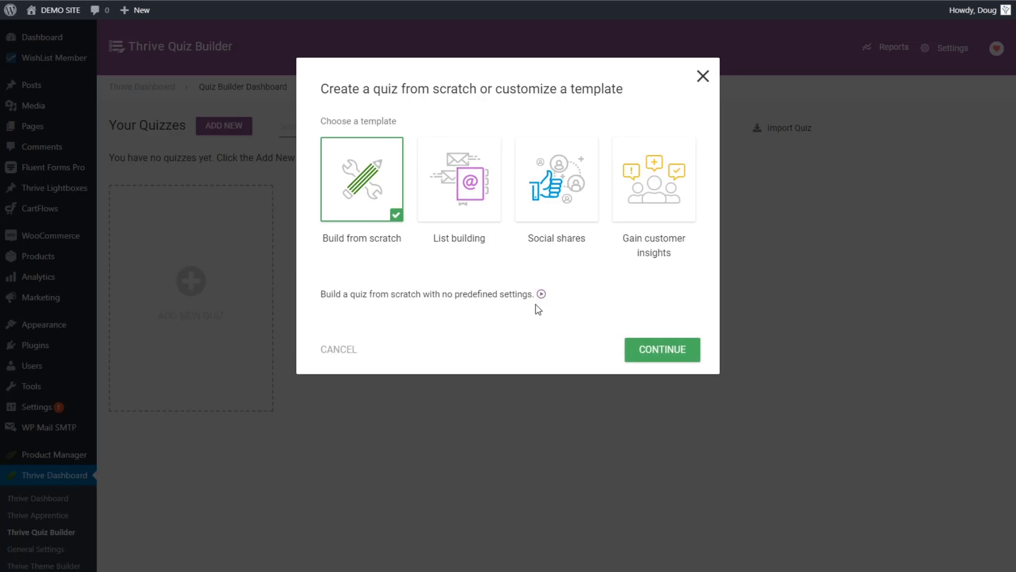
pyautogui.click(462, 193)
pyautogui.click(560, 191)
pyautogui.click(633, 193)
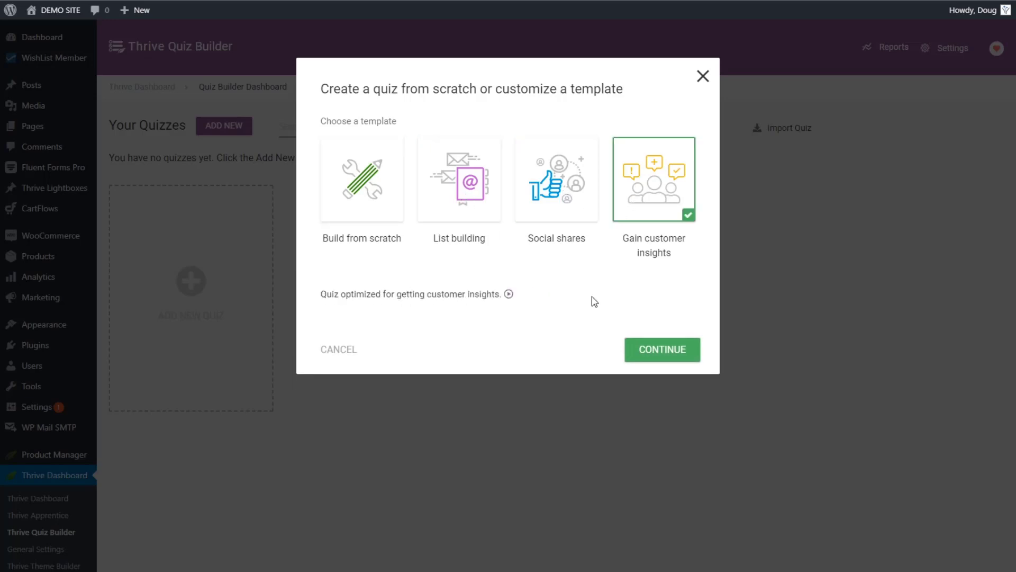
pyautogui.click(374, 195)
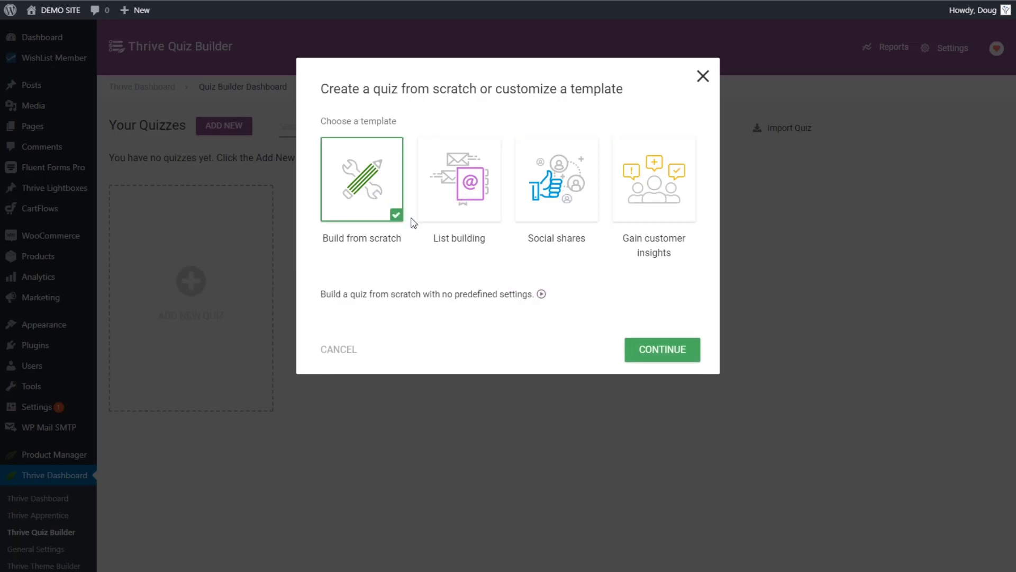
pyautogui.click(659, 353)
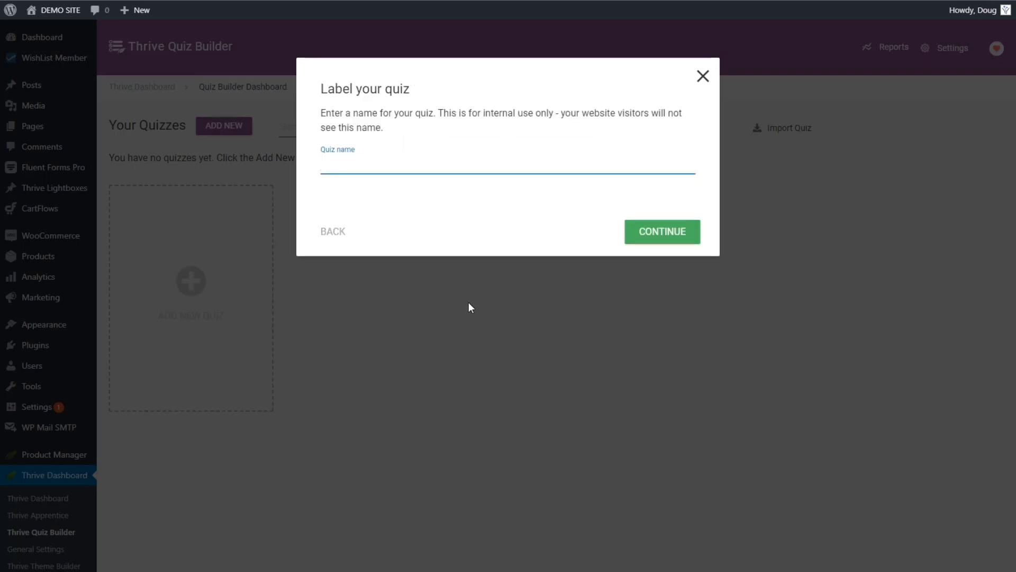
# Step: Name the new quiz 'Quiz Funnel Tutorial' and bring up its evaluation type choices
pyautogui.write('Quiz Funnel Tutorial')
pyautogui.press('Return')
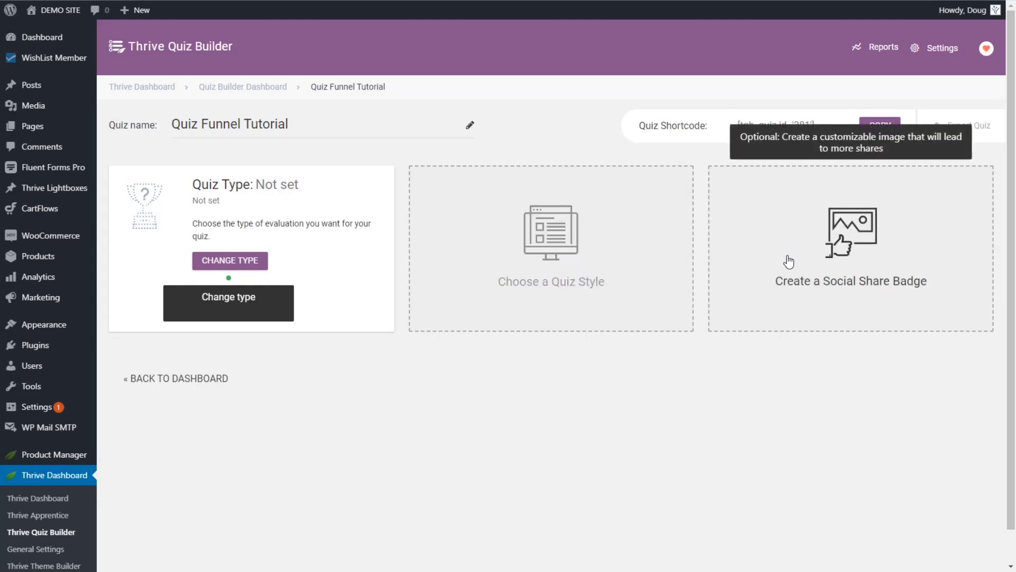
pyautogui.click(228, 262)
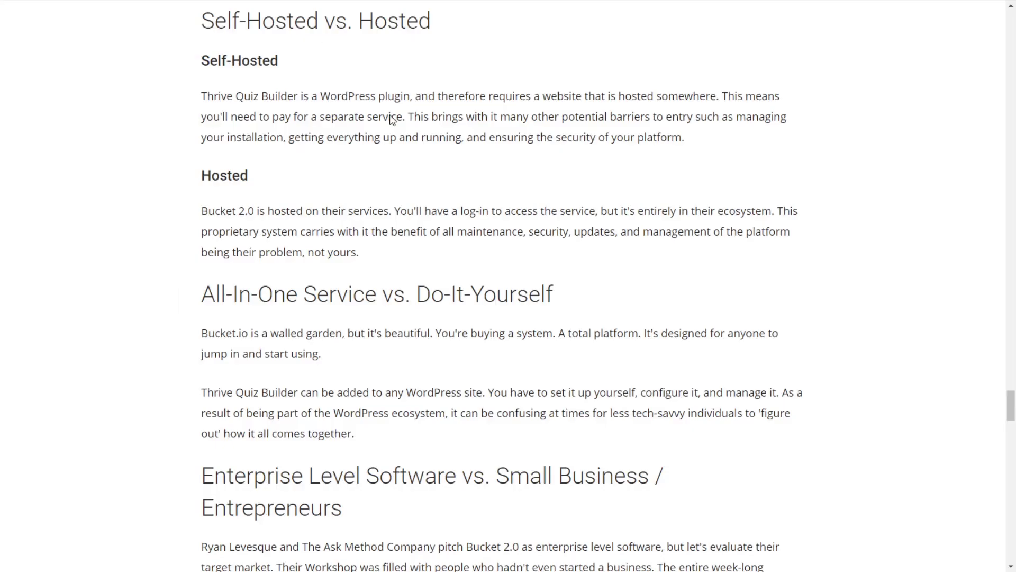
# Step: Scroll the blog article back to the Quiz Funnel Types section covering Number, Percentage, Category and Right/Wrong quizzes
pyautogui.scroll(-2, 574, 314)
pyautogui.scroll(-6, 575, 317)
pyautogui.moveTo(1010, 423); pyautogui.dragTo(1008, 352)
pyautogui.scroll(-2, 499, 268)
pyautogui.scroll(-1, 371, 222)
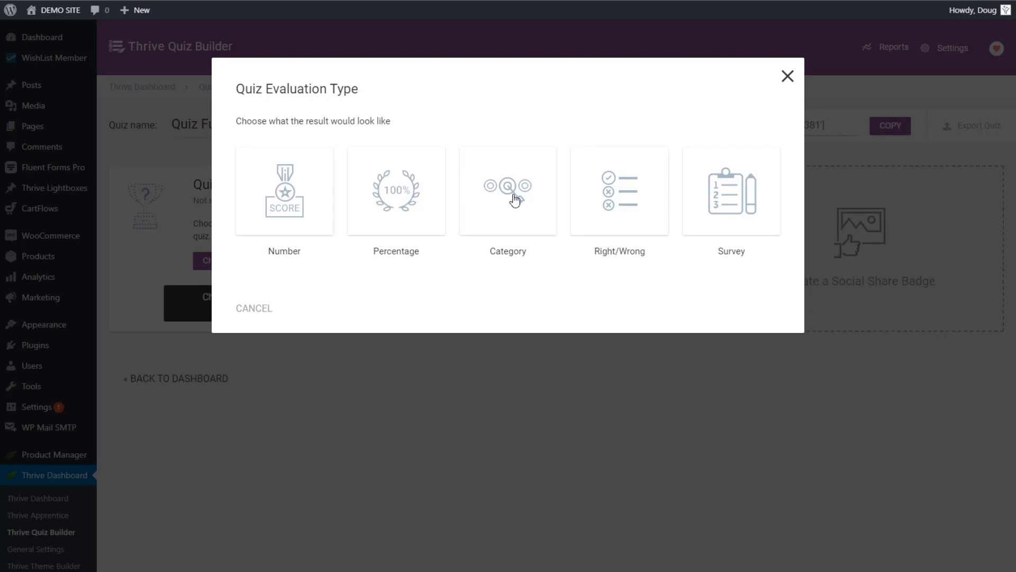
# Step: Select Category as the quiz evaluation type and continue
pyautogui.click(514, 200)
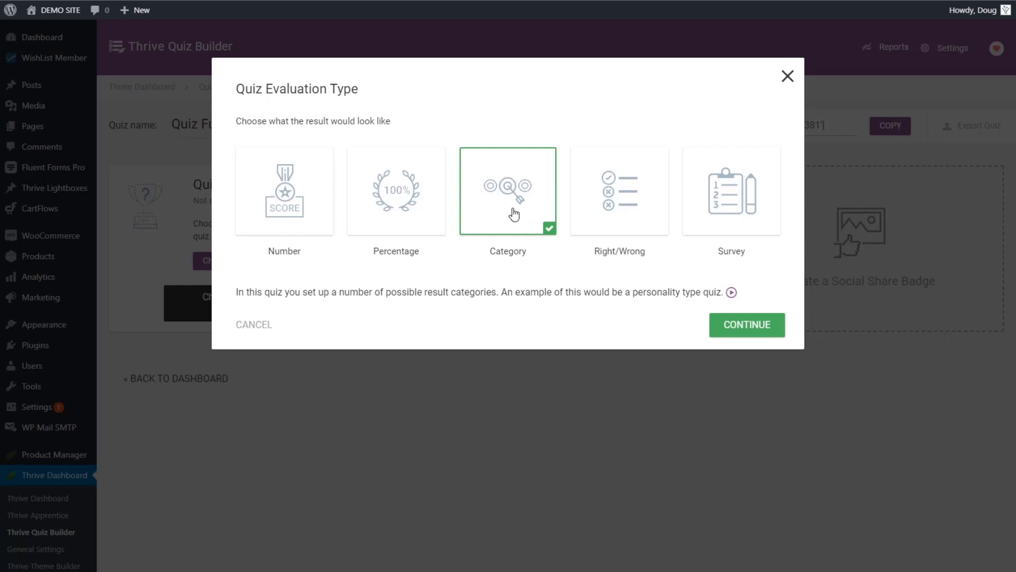
pyautogui.click(751, 327)
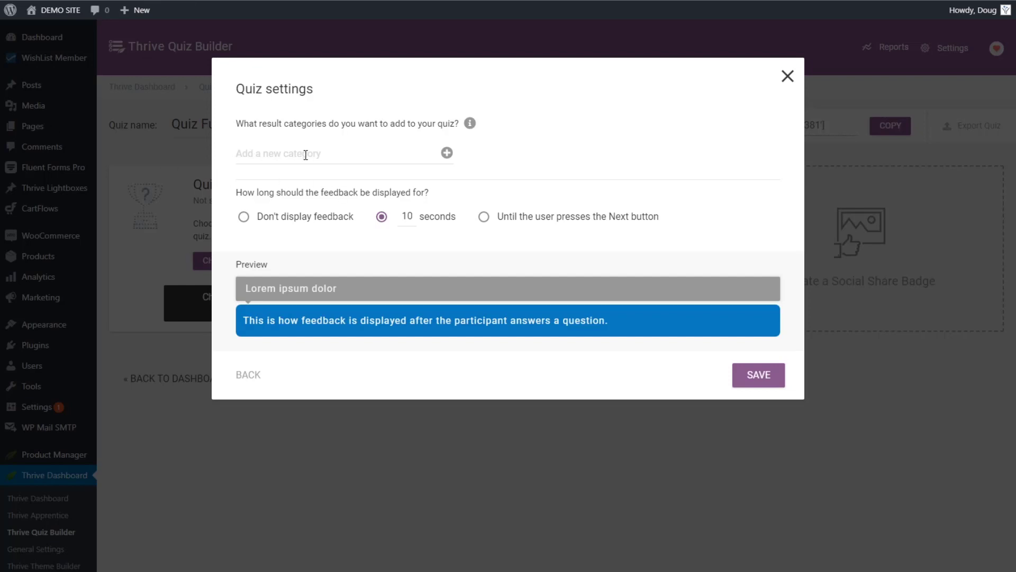
# Step: Enter and add 'Category 1', 'Category 2' and 'Category 3' as the quiz's result categories
pyautogui.write('cA')
pyautogui.press('BackSpace')
pyautogui.press('BackSpace')
pyautogui.write('Category 1')
pyautogui.click(446, 152)
pyautogui.click(299, 157)
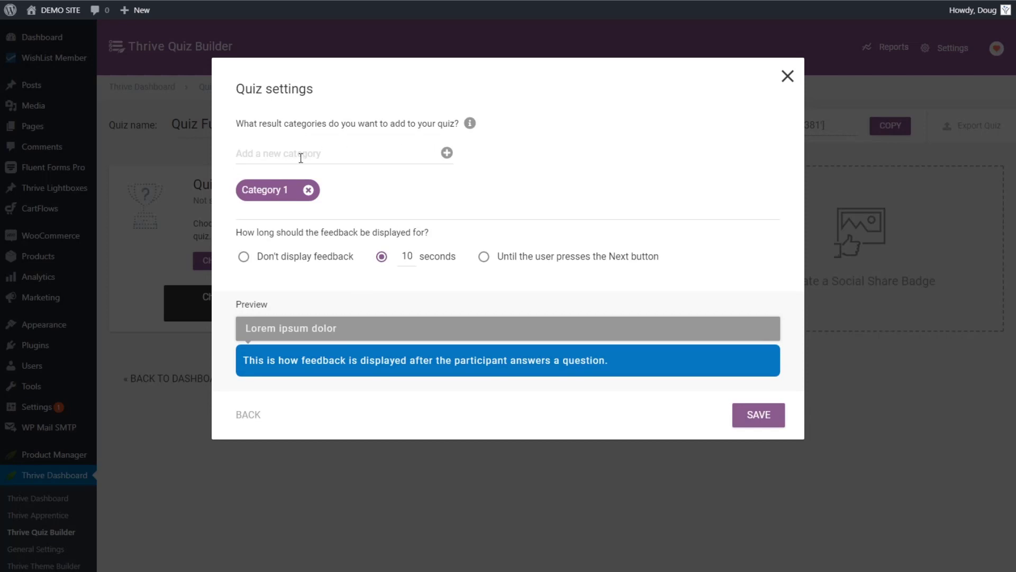
pyautogui.write('Category 2')
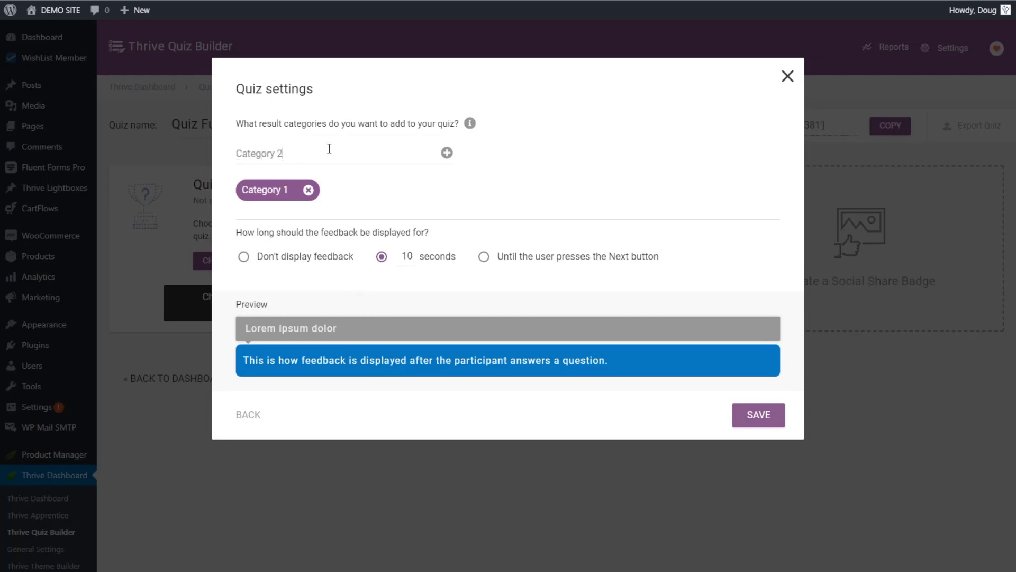
pyautogui.click(447, 153)
pyautogui.click(307, 150)
pyautogui.write('Category 3')
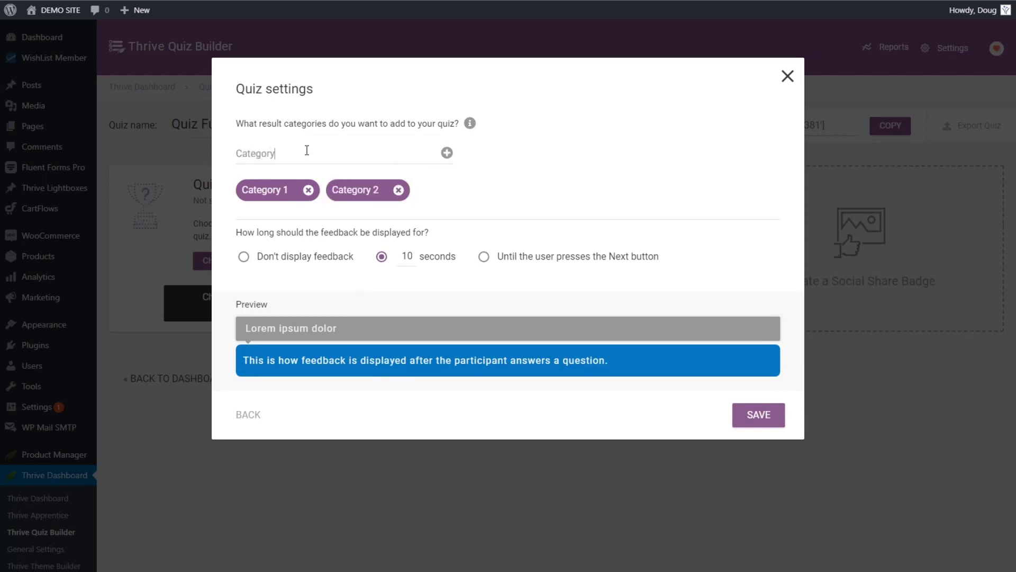
pyautogui.click(447, 153)
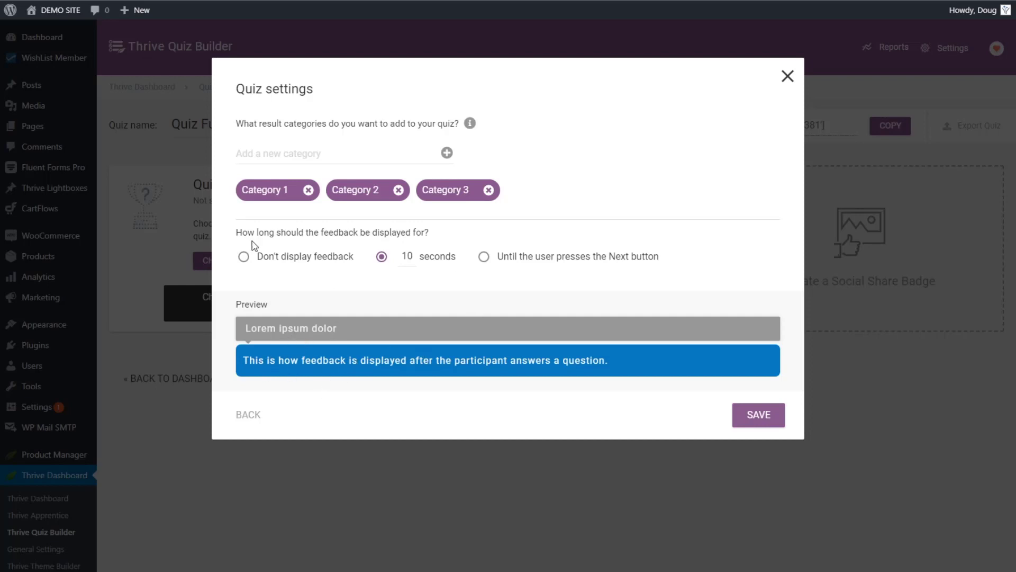
# Step: Choose 'Don't display feedback' and save the quiz settings
pyautogui.click(262, 260)
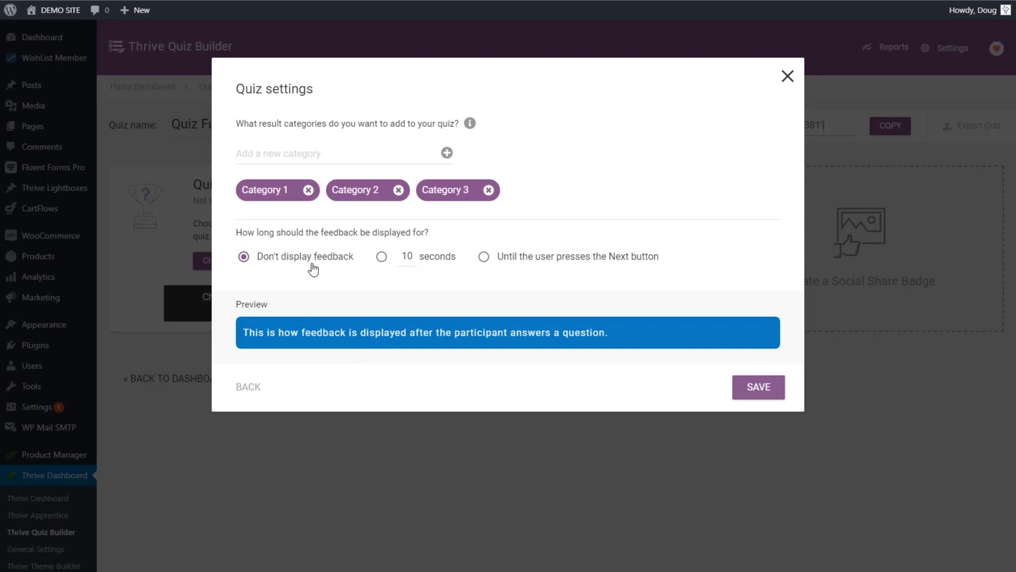
pyautogui.click(762, 394)
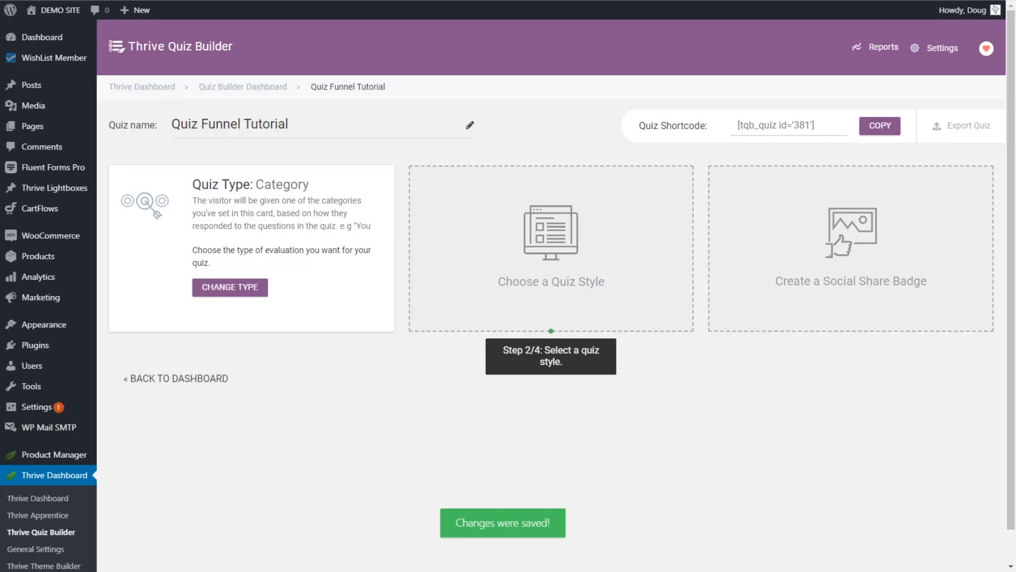
# Step: Browse the quiz style templates and select the Minimalist style
pyautogui.click(507, 276)
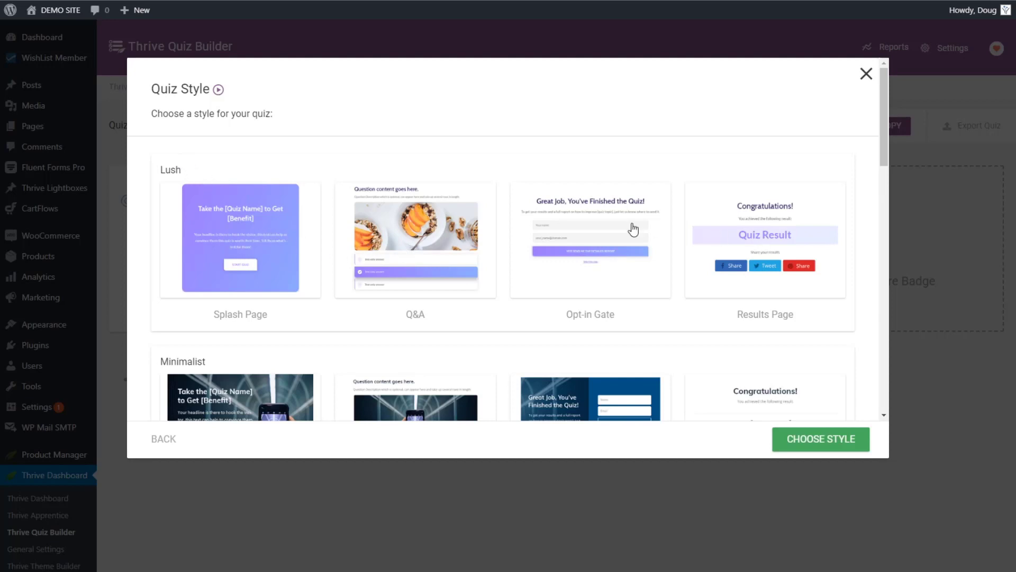
pyautogui.scroll(-3, 635, 256)
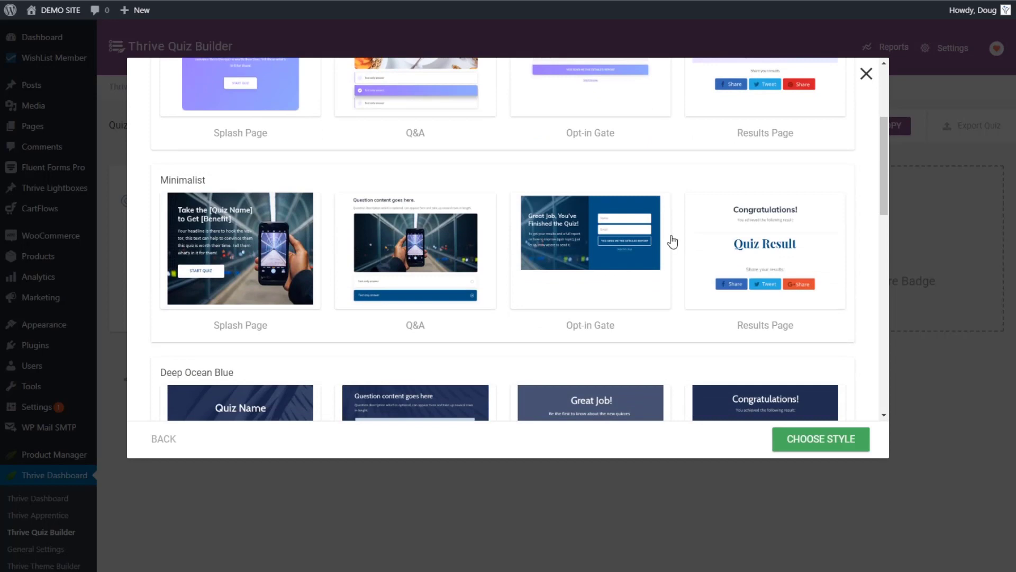
pyautogui.scroll(-2, 671, 240)
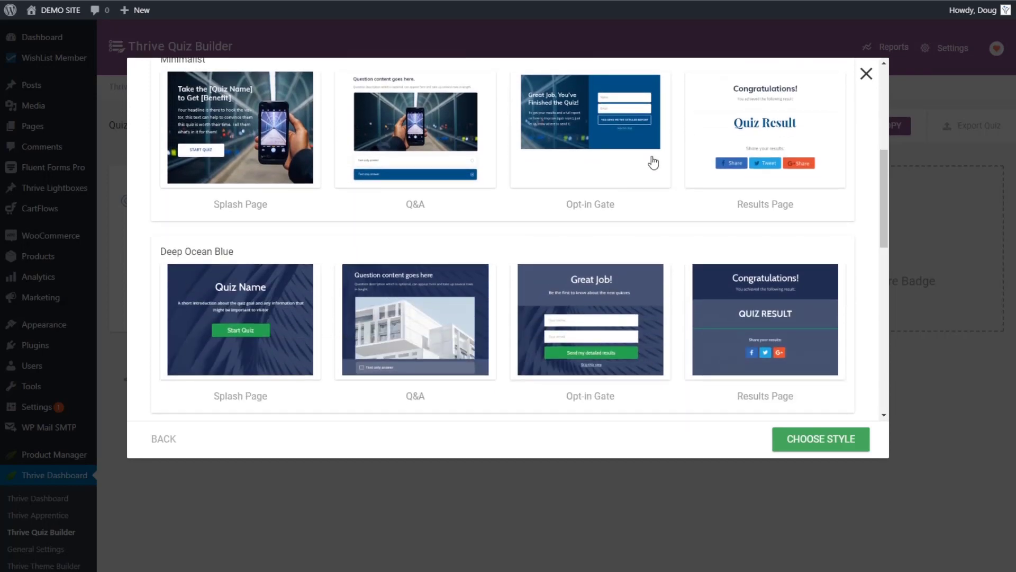
pyautogui.scroll(-4, 671, 245)
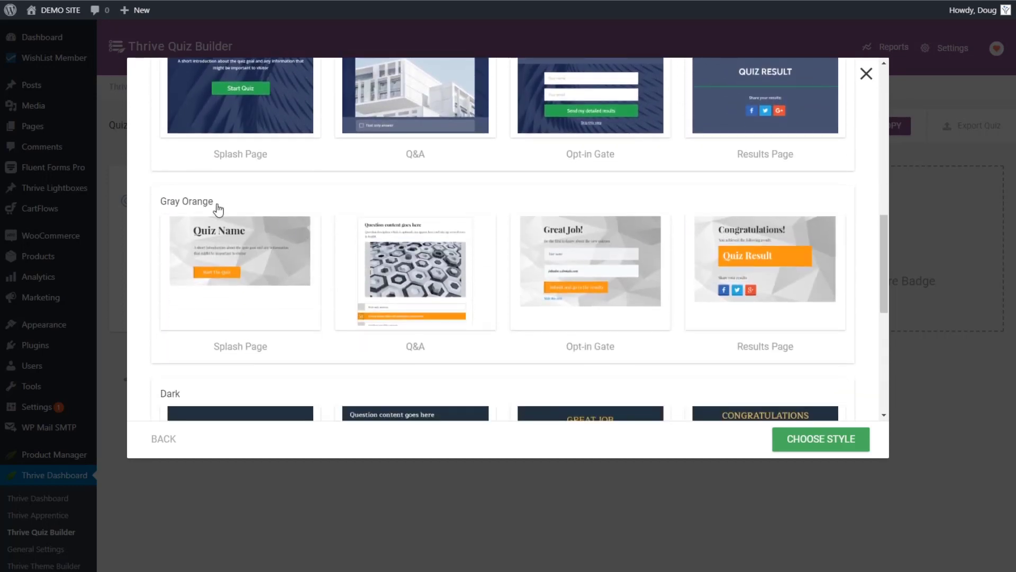
pyautogui.scroll(-3, 535, 254)
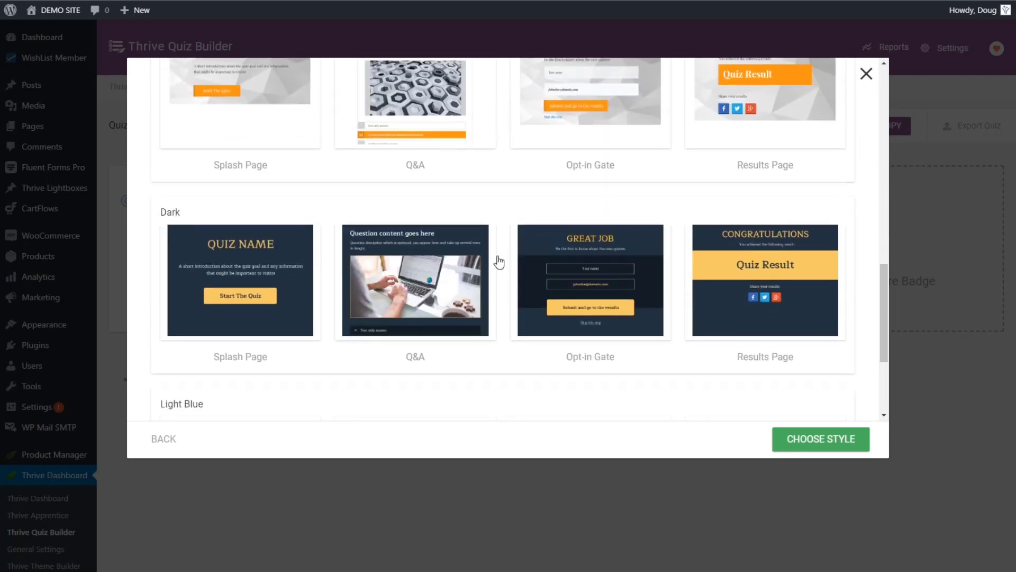
pyautogui.scroll(-3, 419, 215)
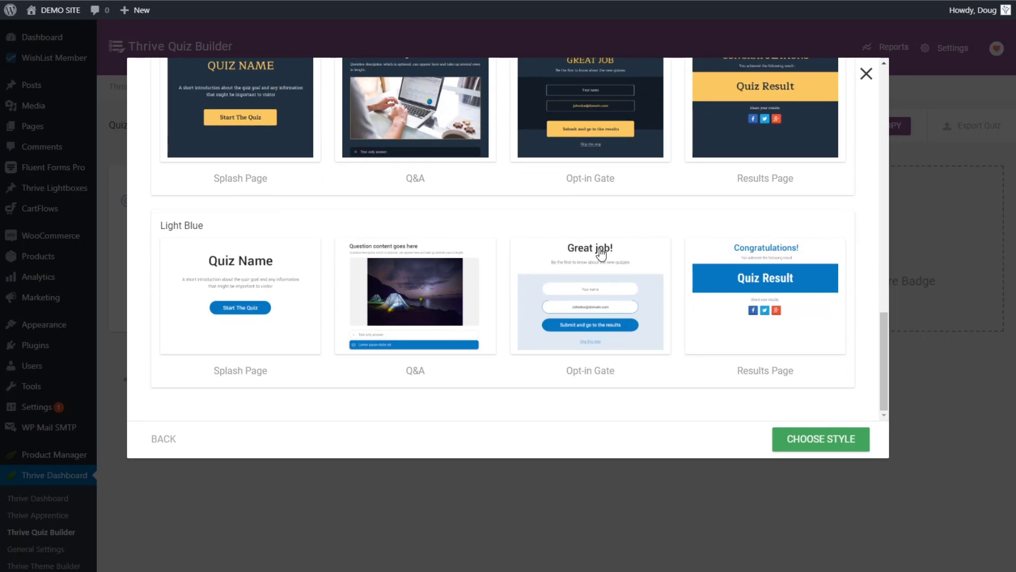
pyautogui.scroll(10, 573, 263)
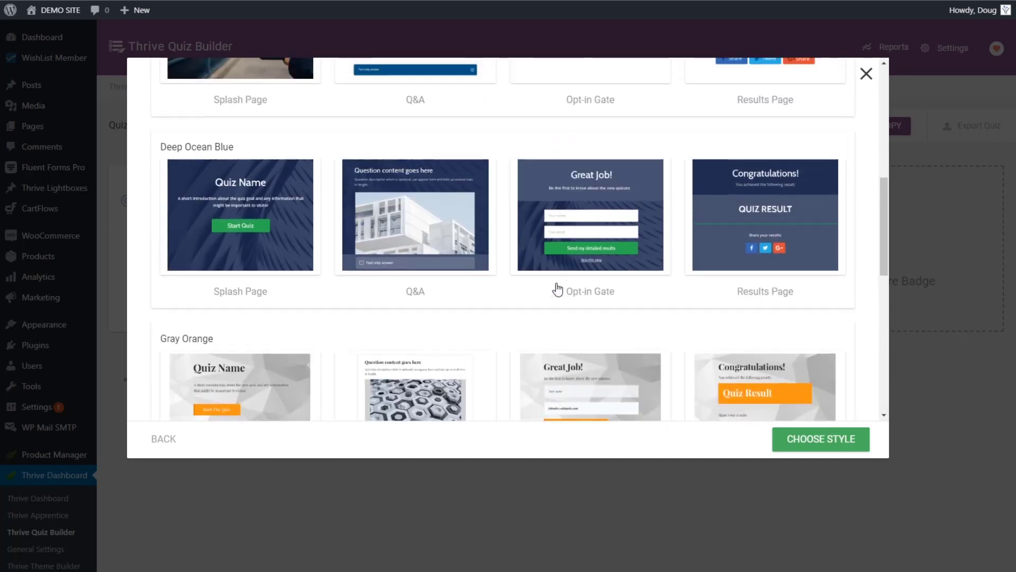
pyautogui.scroll(3, 552, 292)
pyautogui.scroll(-4, 535, 302)
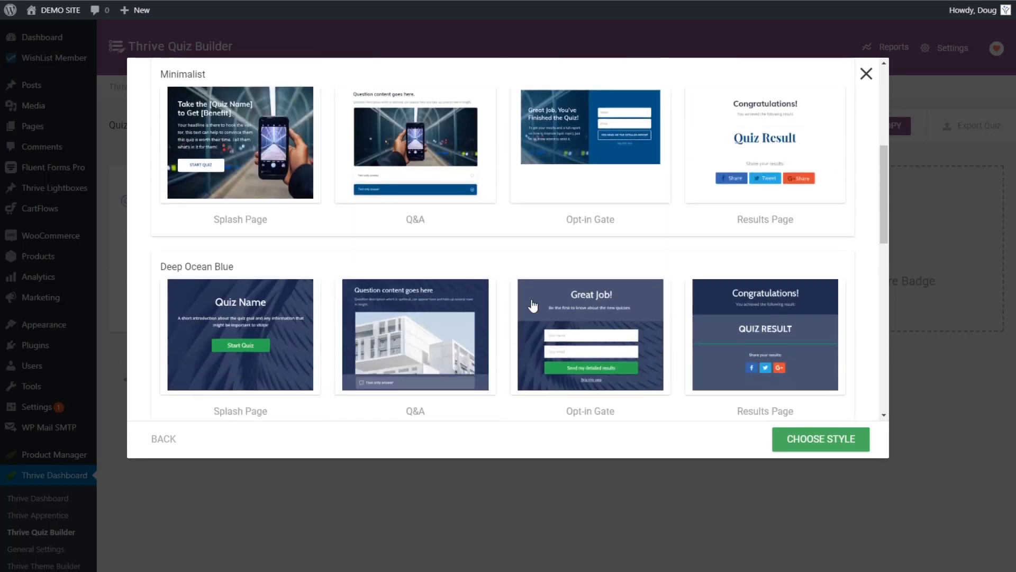
pyautogui.scroll(6, 531, 304)
pyautogui.scroll(-3, 531, 302)
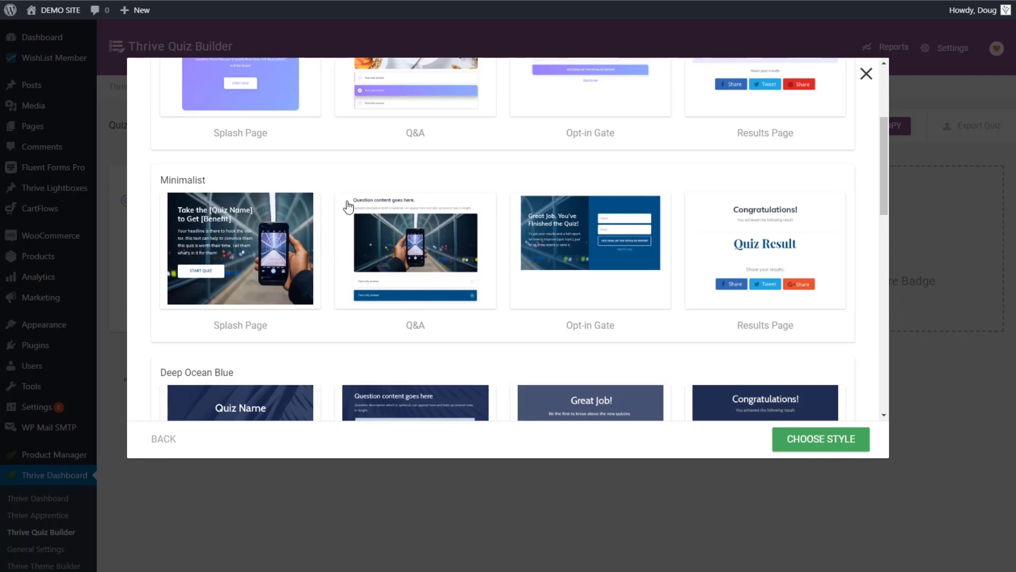
pyautogui.click(236, 188)
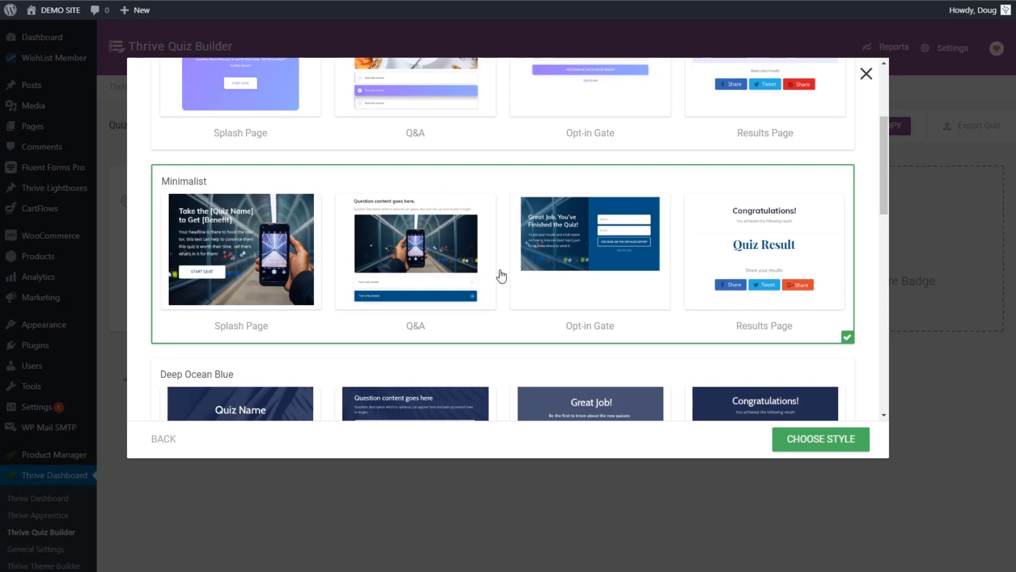
# Step: Apply the Minimalist style, then open the quiz's Questions manager
pyautogui.click(804, 442)
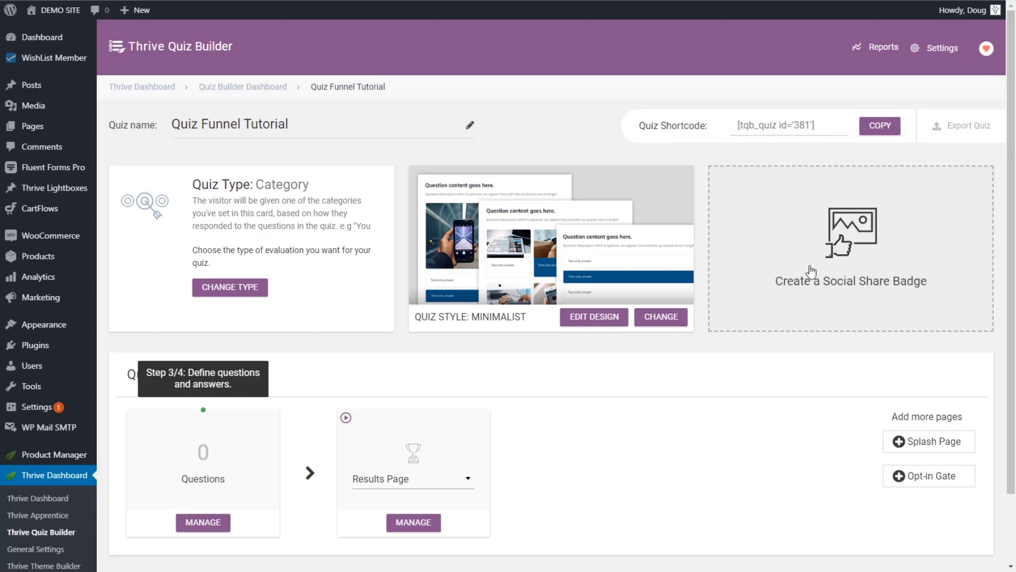
pyautogui.scroll(-2, 377, 363)
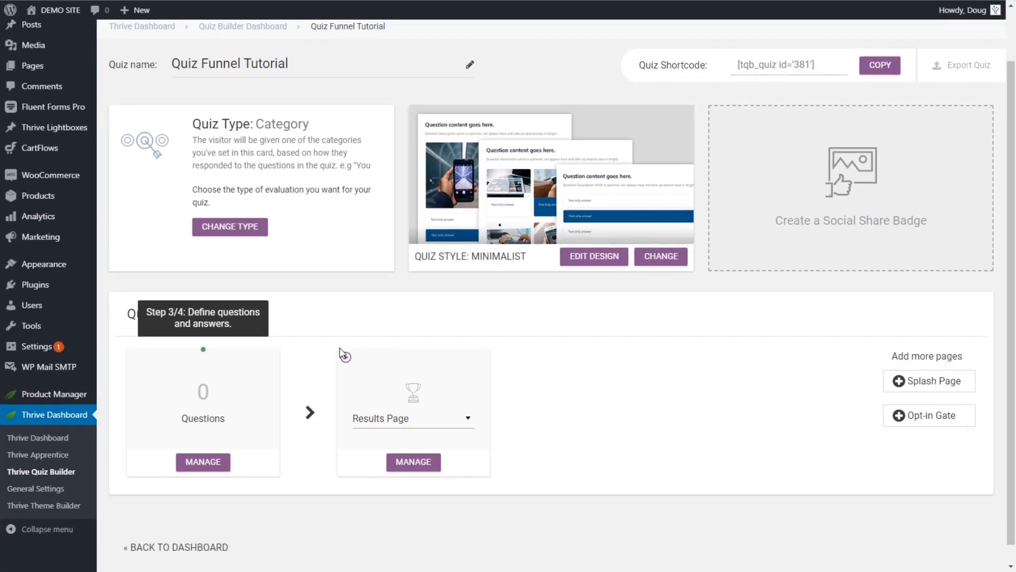
pyautogui.scroll(-1, 384, 307)
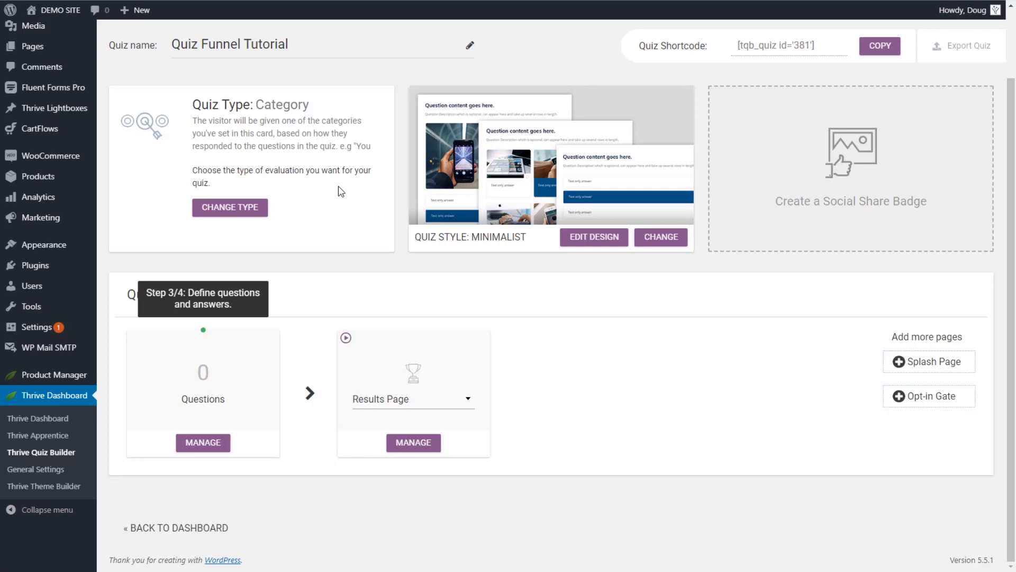
pyautogui.click(205, 444)
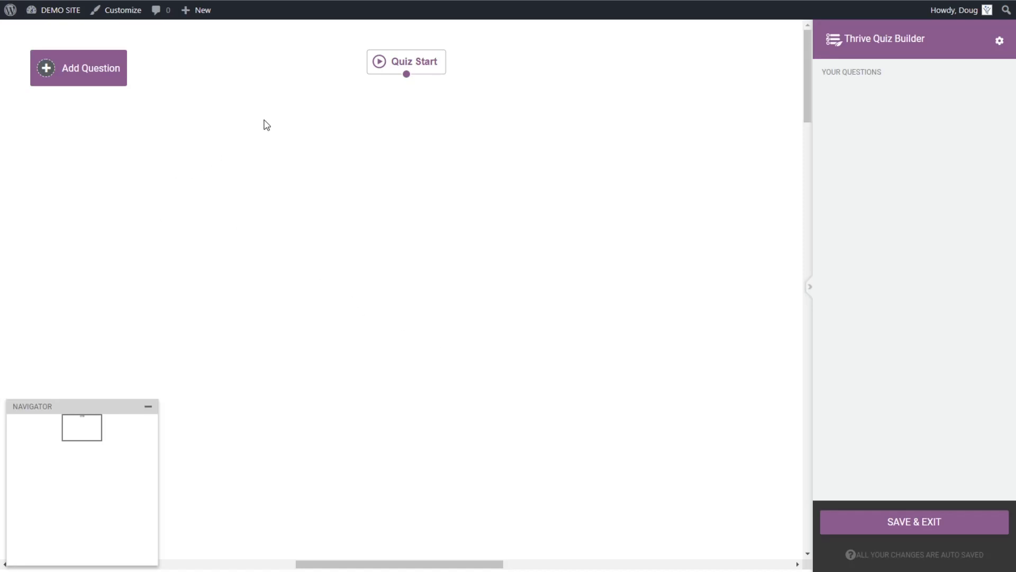
# Step: Start a new question in the empty editor to bring up the question-type choices
pyautogui.click(84, 75)
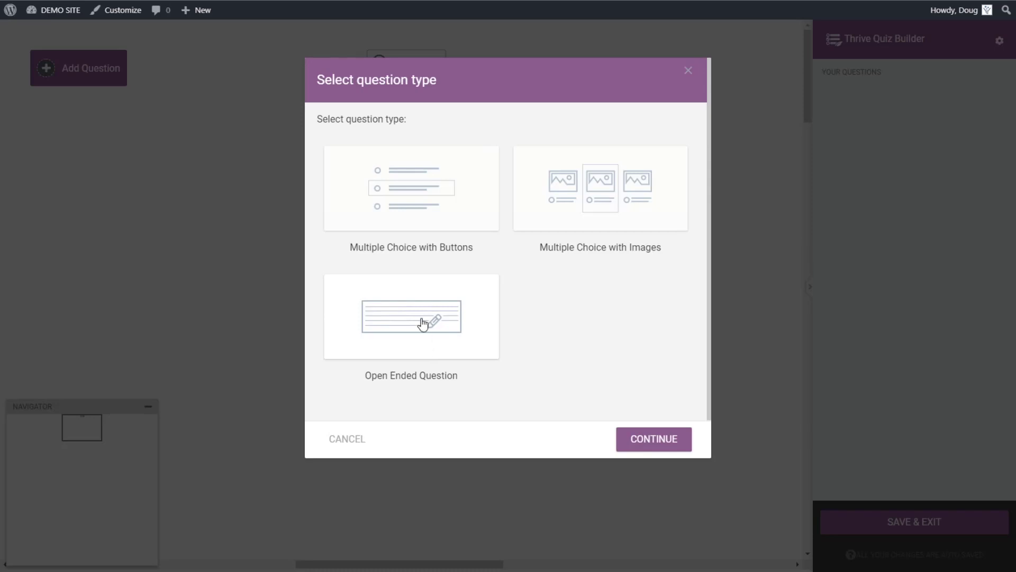
# Step: Create a Multiple Choice with Buttons question and set its format to Video Question
pyautogui.click(423, 215)
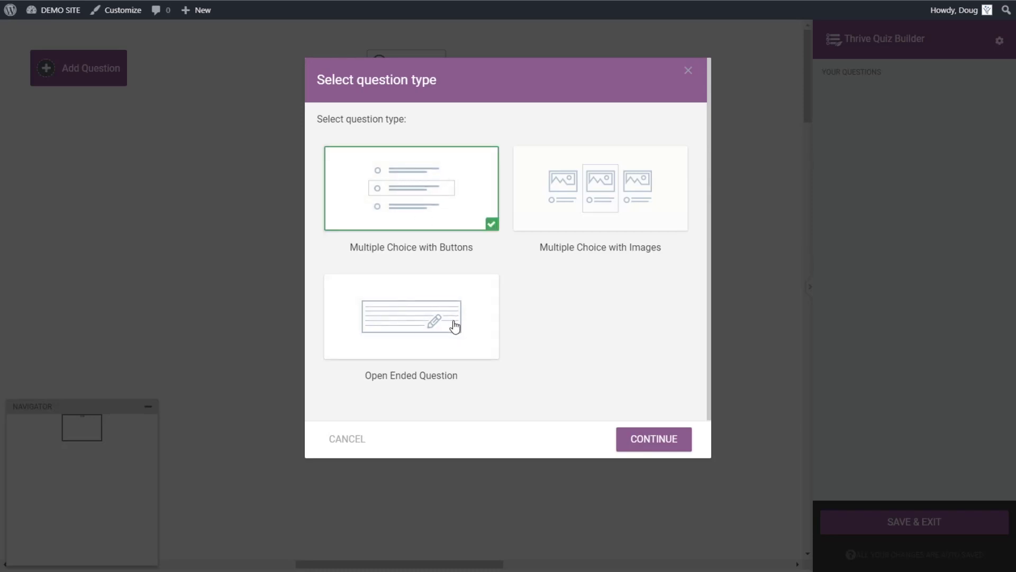
pyautogui.click(665, 447)
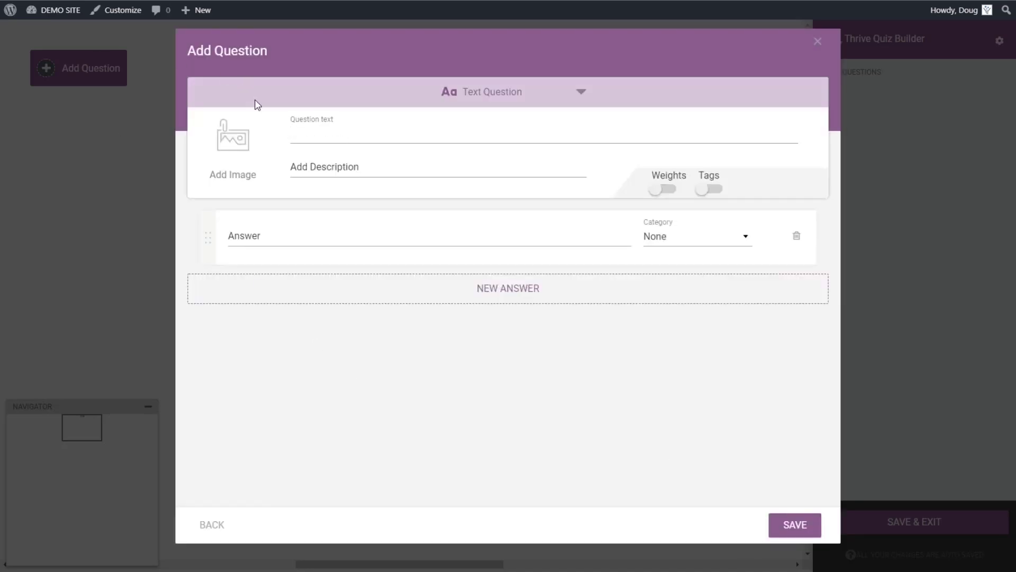
pyautogui.click(508, 98)
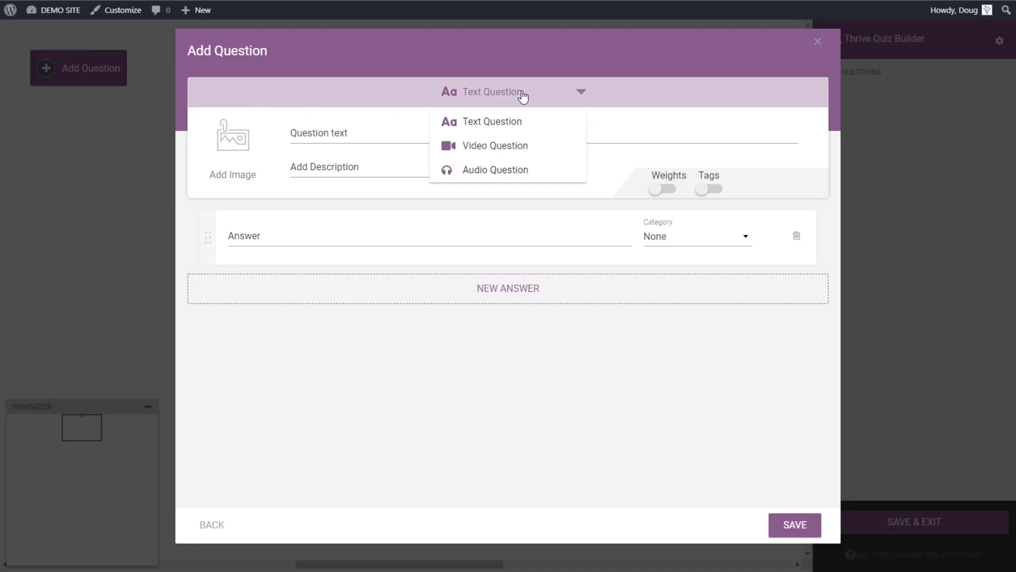
pyautogui.click(524, 98)
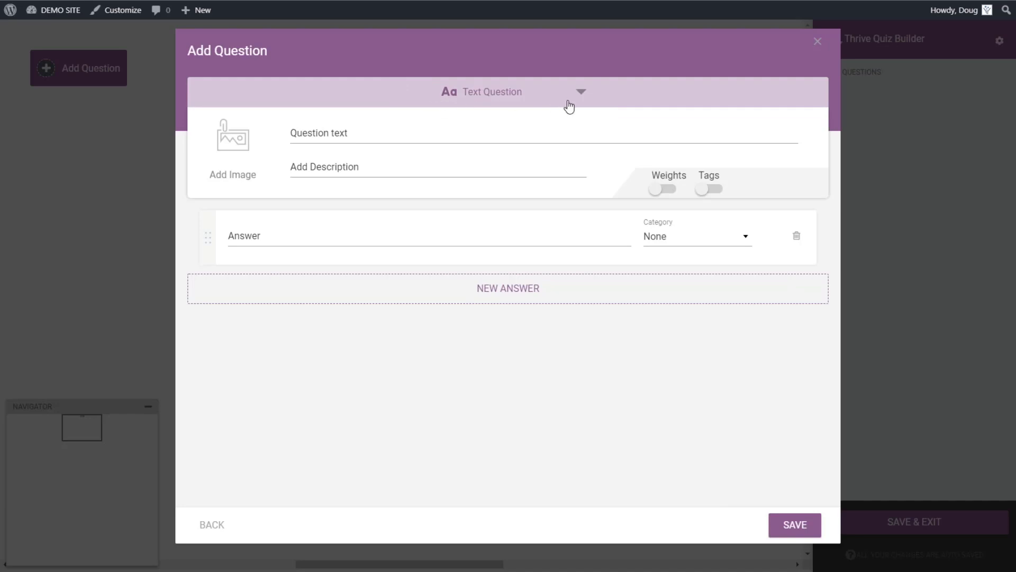
pyautogui.click(526, 95)
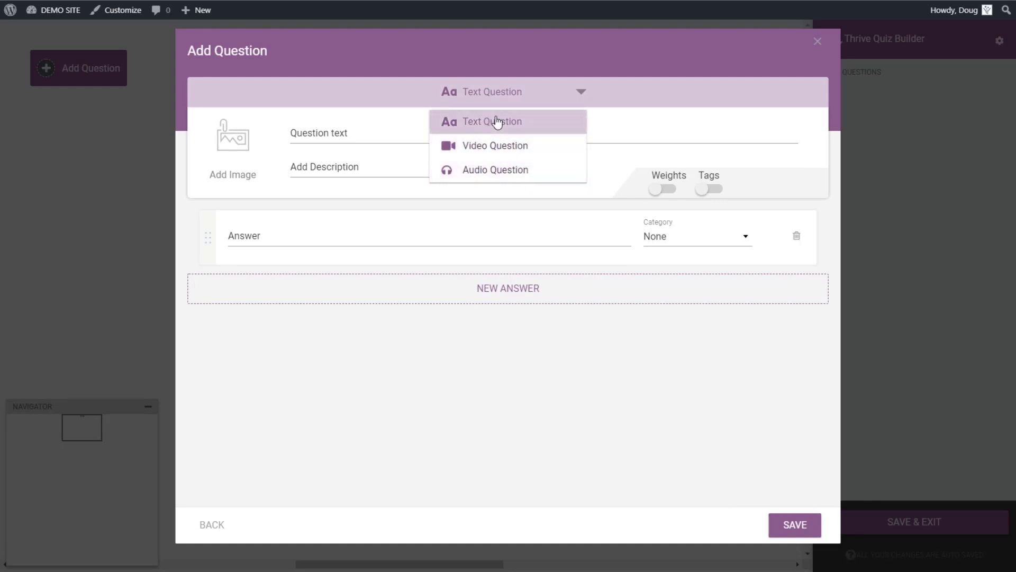
pyautogui.click(499, 146)
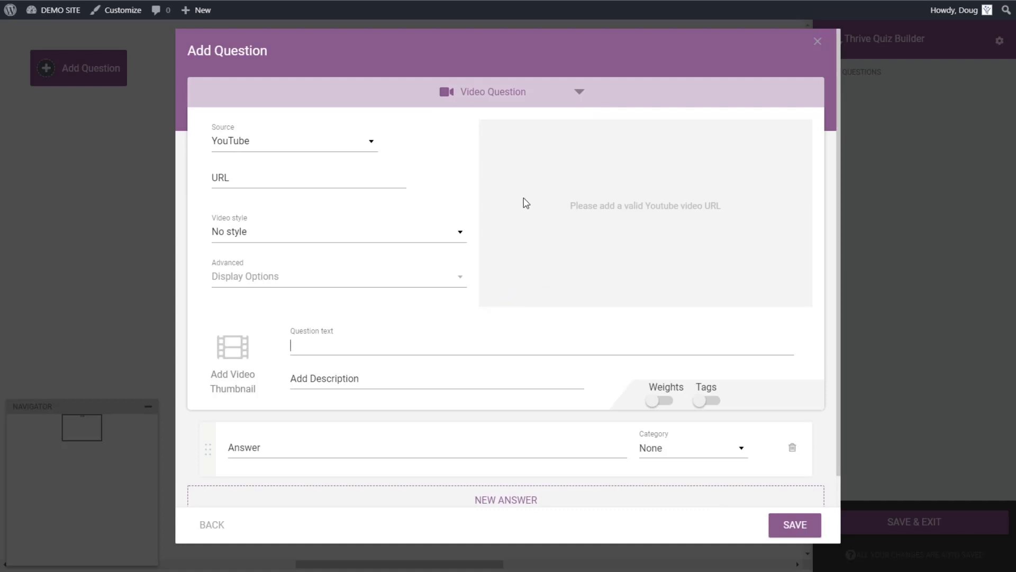
# Step: Keep YouTube as the video source and choose the Gray Frame video style
pyautogui.click(366, 139)
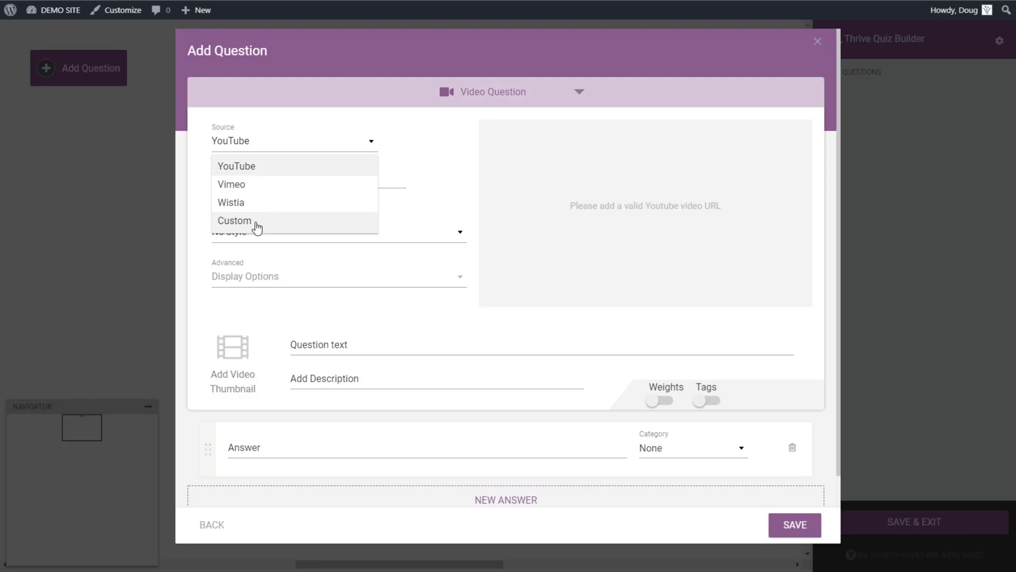
pyautogui.click(373, 144)
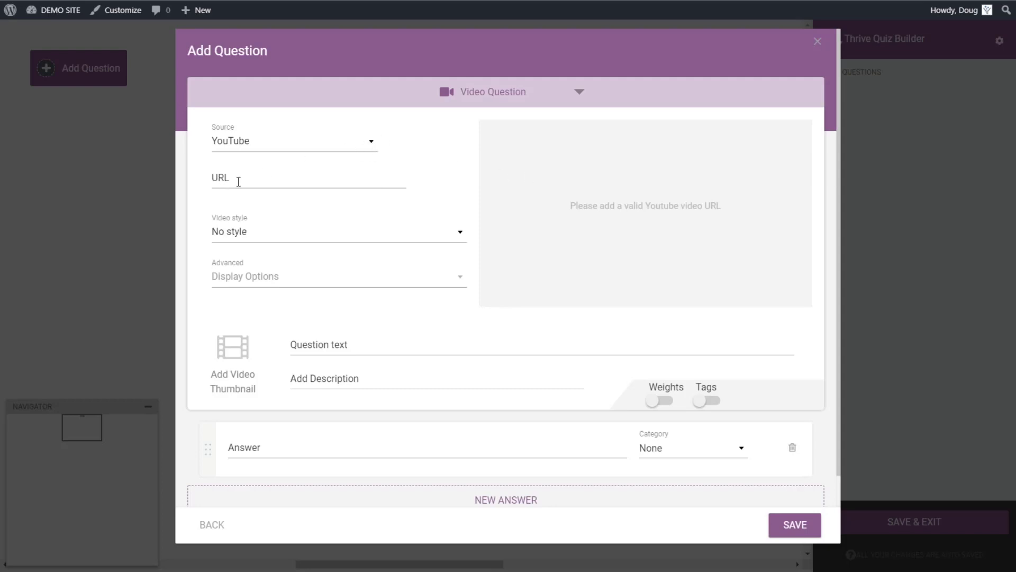
pyautogui.click(244, 239)
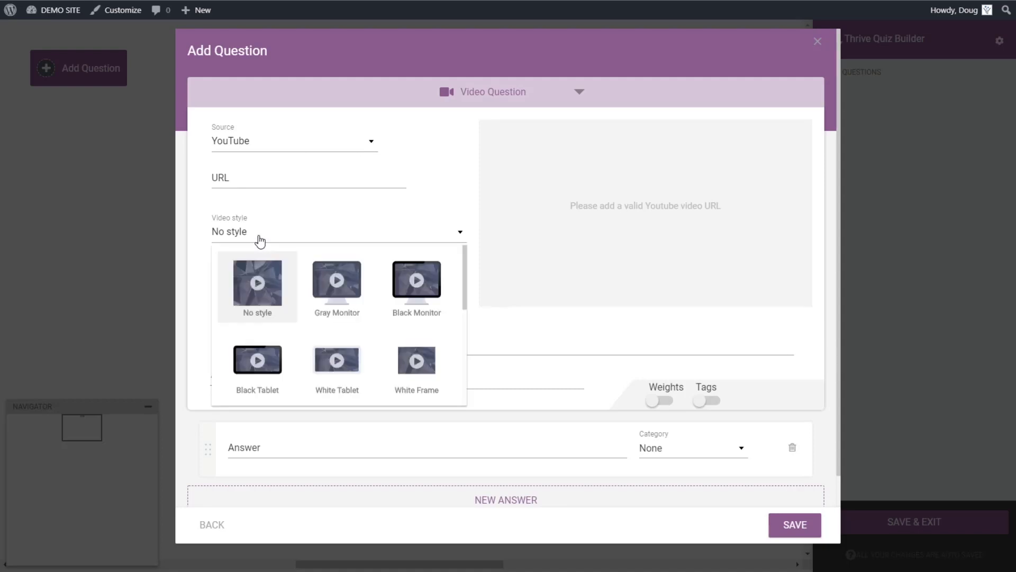
pyautogui.click(346, 295)
pyautogui.click(285, 236)
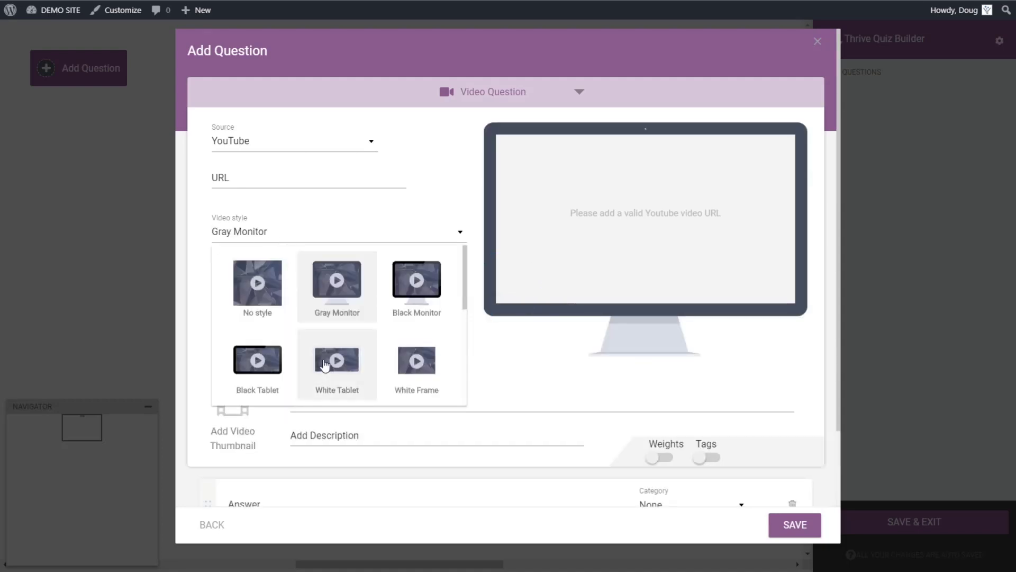
pyautogui.scroll(-3, 374, 331)
pyautogui.scroll(2, 282, 330)
pyautogui.click(259, 306)
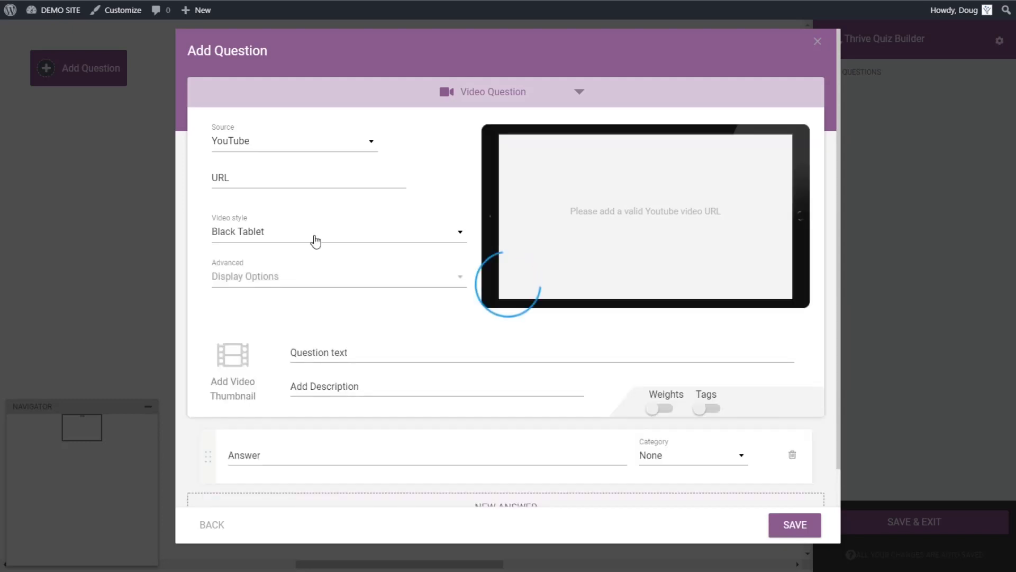
pyautogui.click(333, 237)
pyautogui.scroll(-1, 265, 328)
pyautogui.click(258, 277)
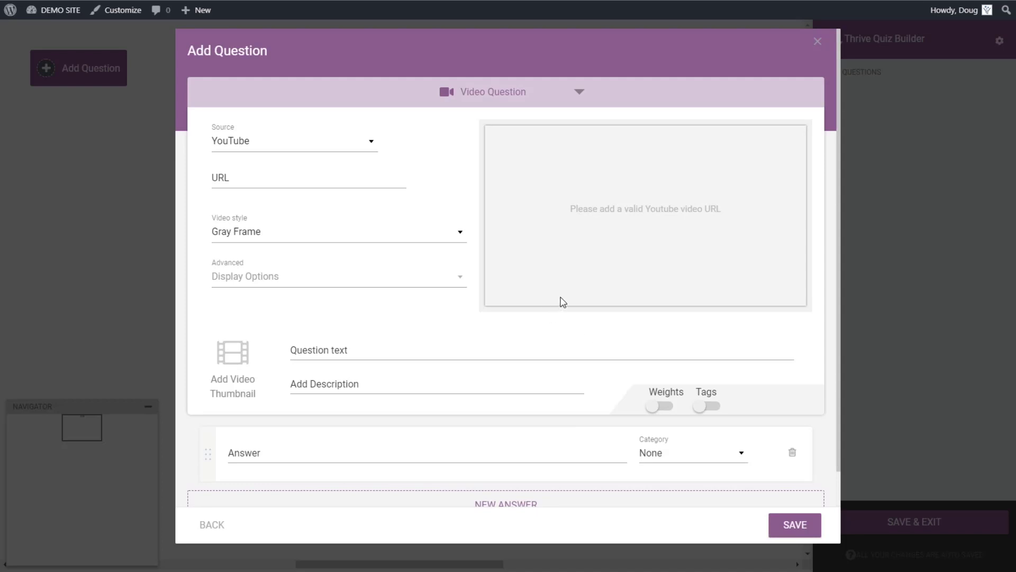
pyautogui.click(516, 95)
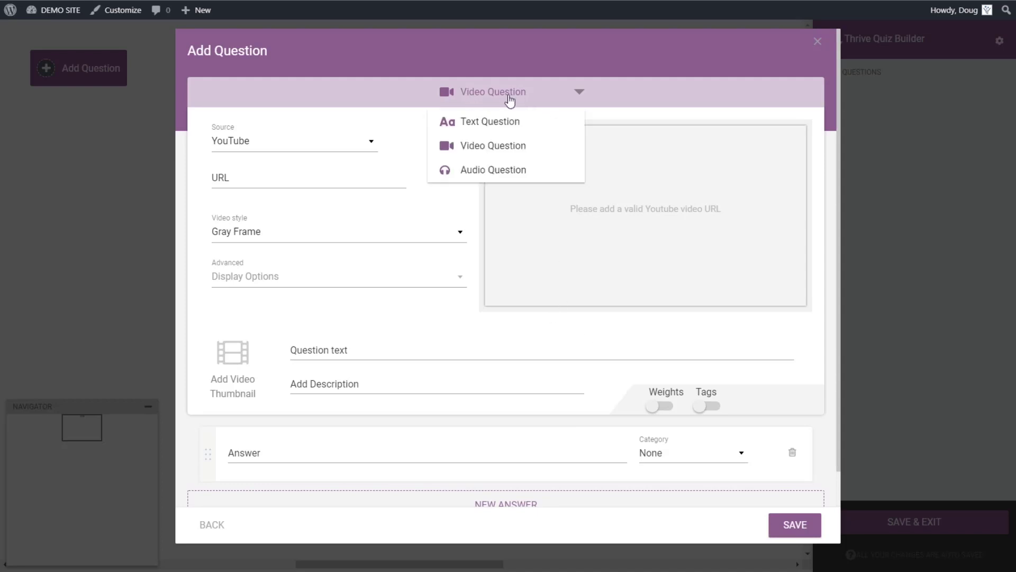
# Step: Try the Audio Question format, then switch the question back to a Text Question
pyautogui.click(500, 178)
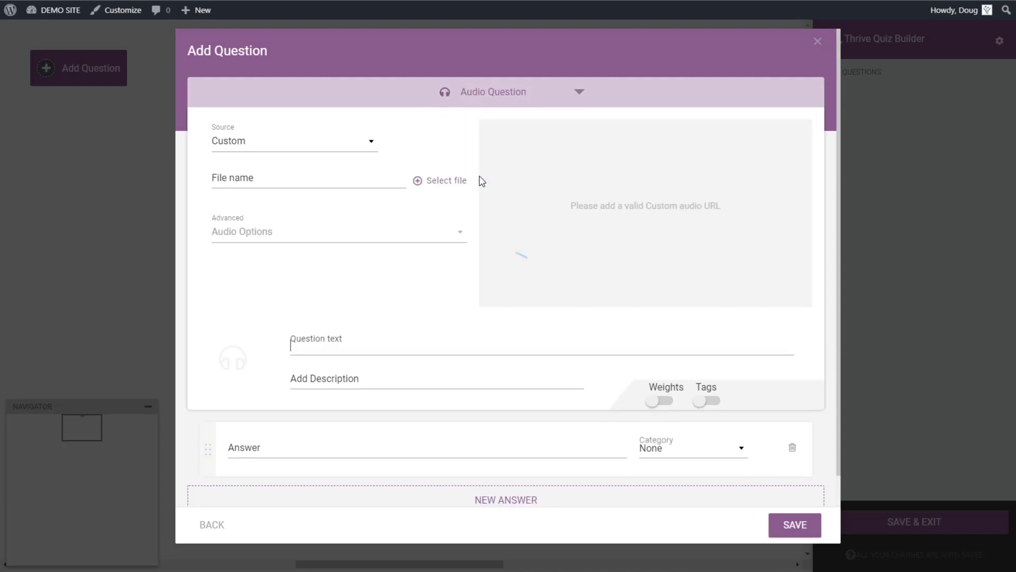
pyautogui.click(373, 144)
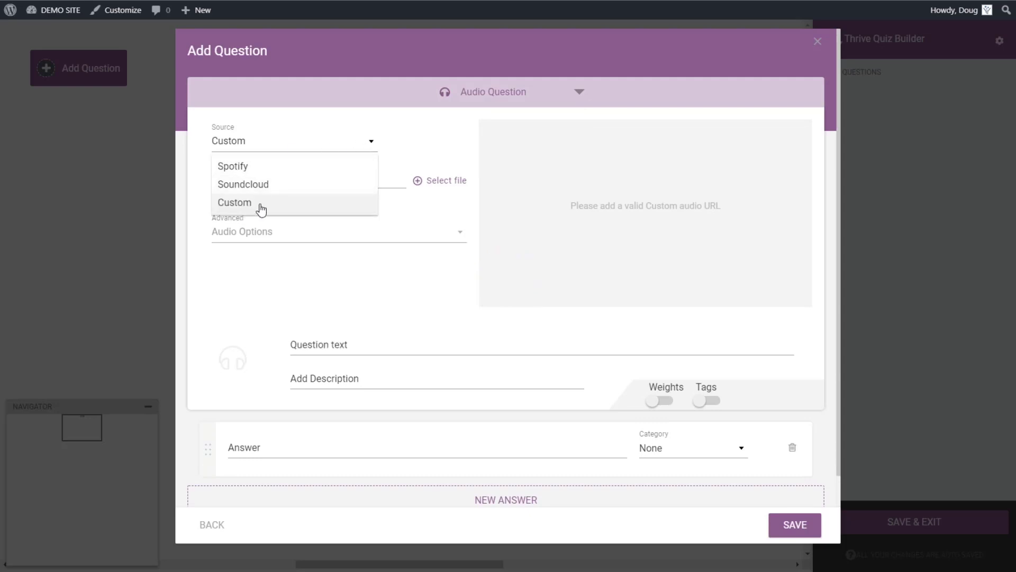
pyautogui.click(477, 94)
pyautogui.click(493, 124)
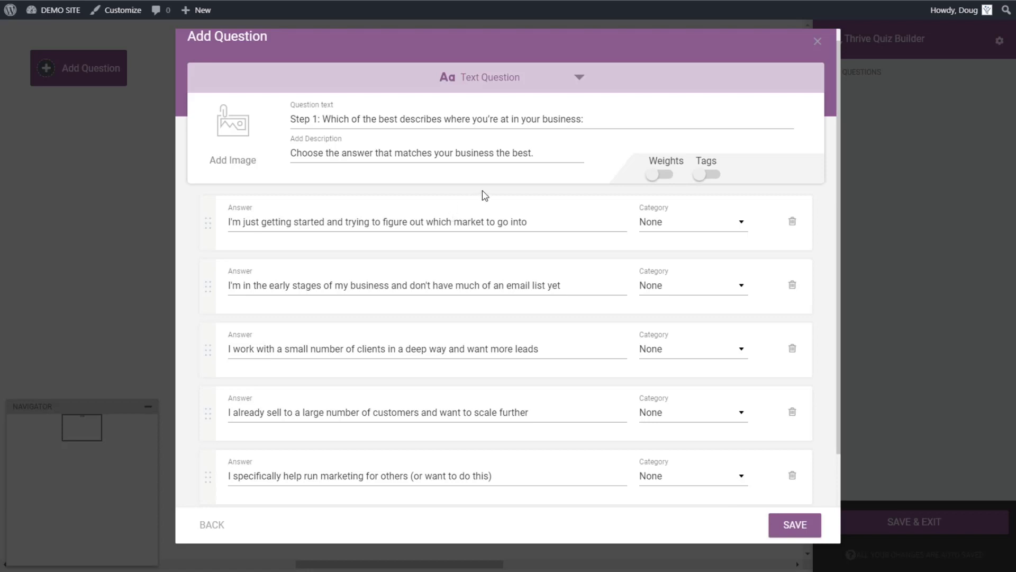
# Step: Switch on the Tags toggle for the question's answers
pyautogui.click(712, 178)
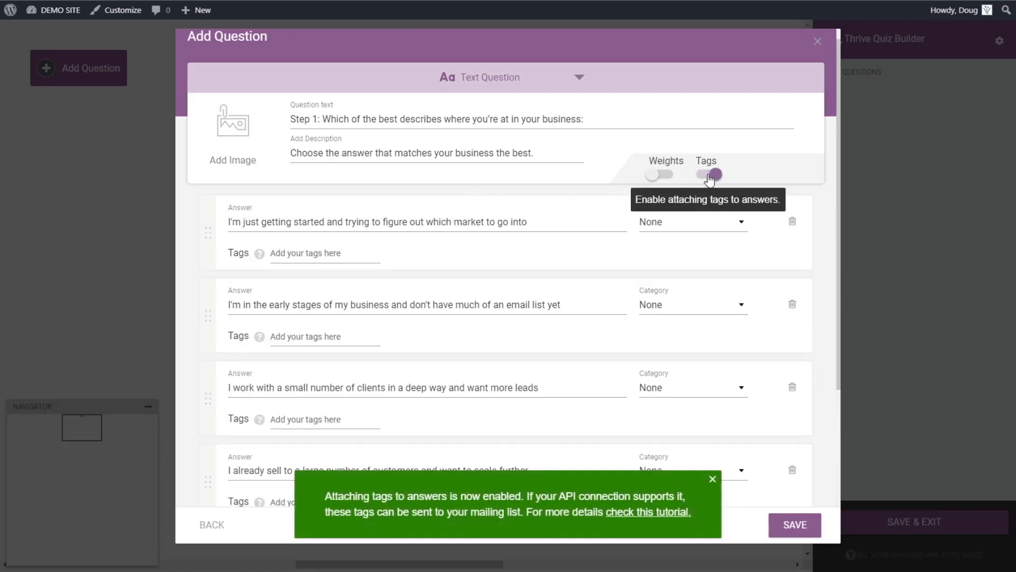
pyautogui.scroll(-1, 719, 180)
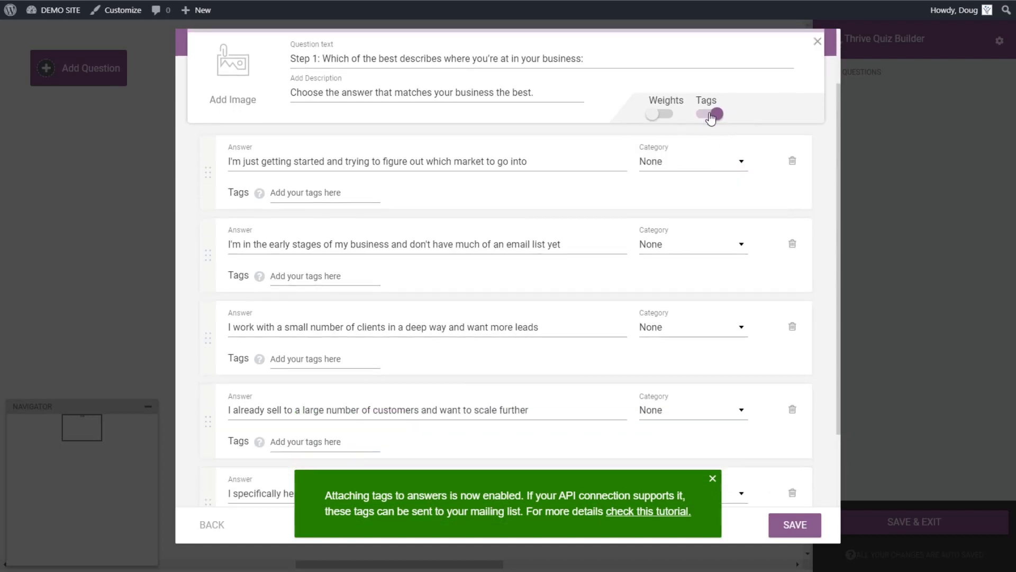
pyautogui.click(712, 116)
pyautogui.click(711, 116)
# Step: Give the first answer the tag 'newbie'
pyautogui.moveTo(258, 194)
pyautogui.click(313, 186)
pyautogui.click(713, 478)
pyautogui.click(320, 191)
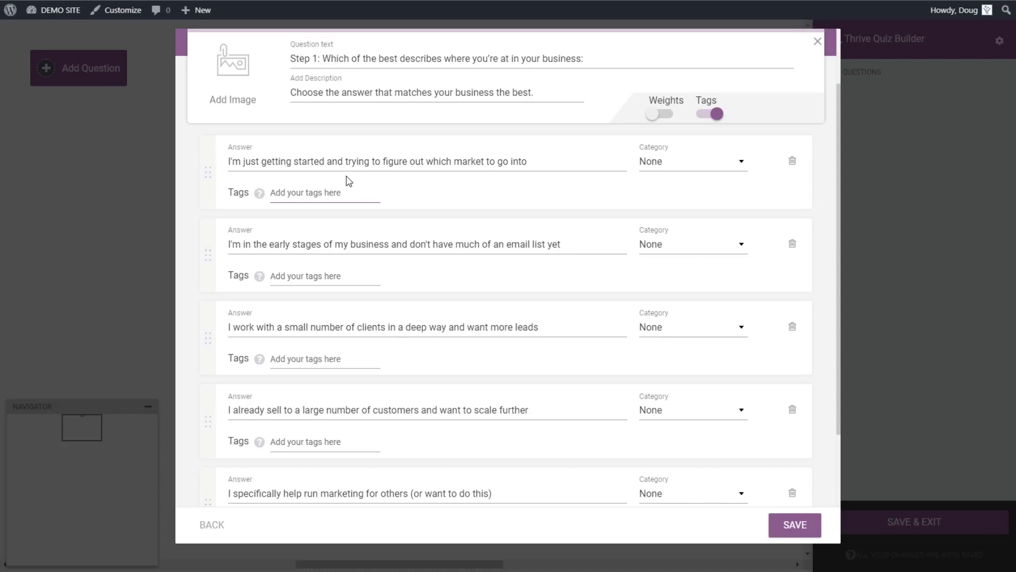
pyautogui.write('newbie')
pyautogui.click(304, 276)
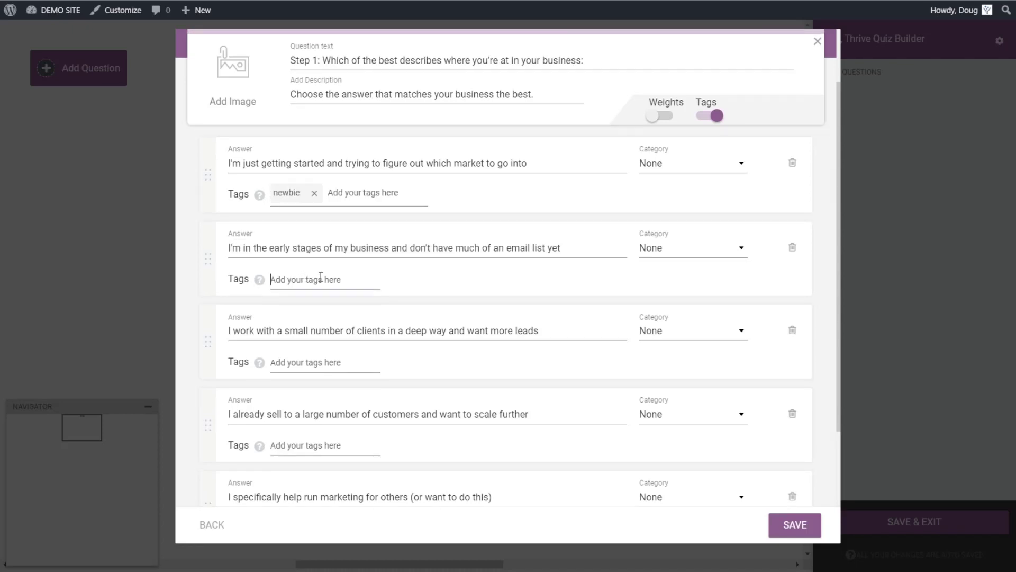
# Step: Type 'consultant' into the third answer's tags, then delete it, leaving it untagged
pyautogui.click(320, 361)
pyautogui.write('consultant')
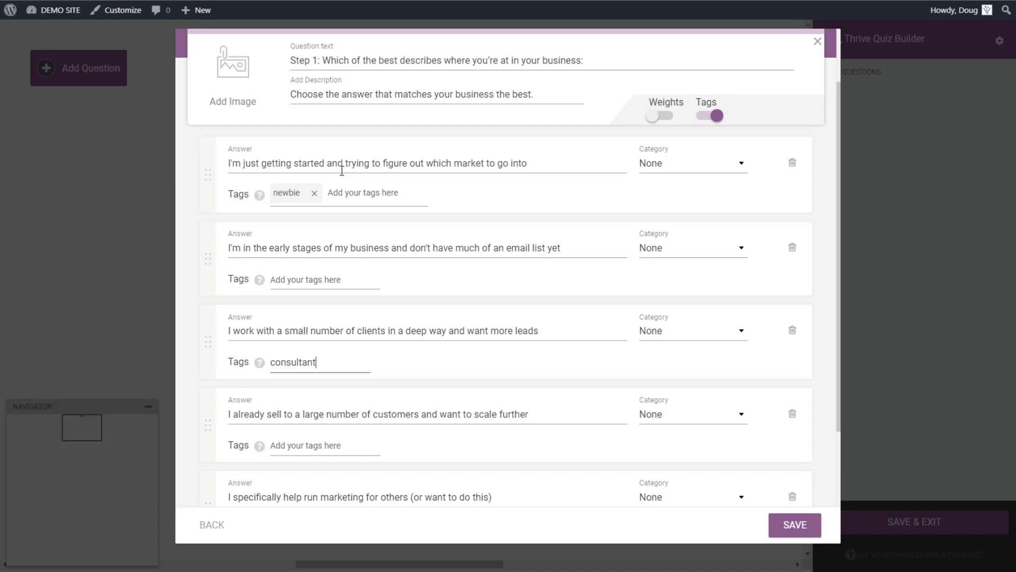
pyautogui.moveTo(314, 362); pyautogui.dragTo(272, 362)
pyautogui.press('BackSpace')
pyautogui.scroll(-1, 344, 424)
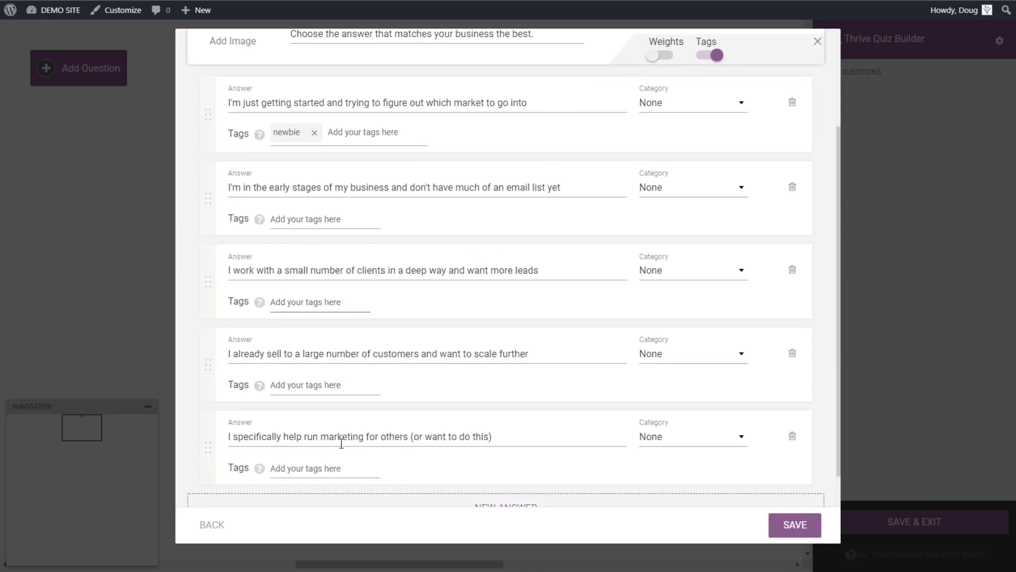
pyautogui.scroll(1, 570, 234)
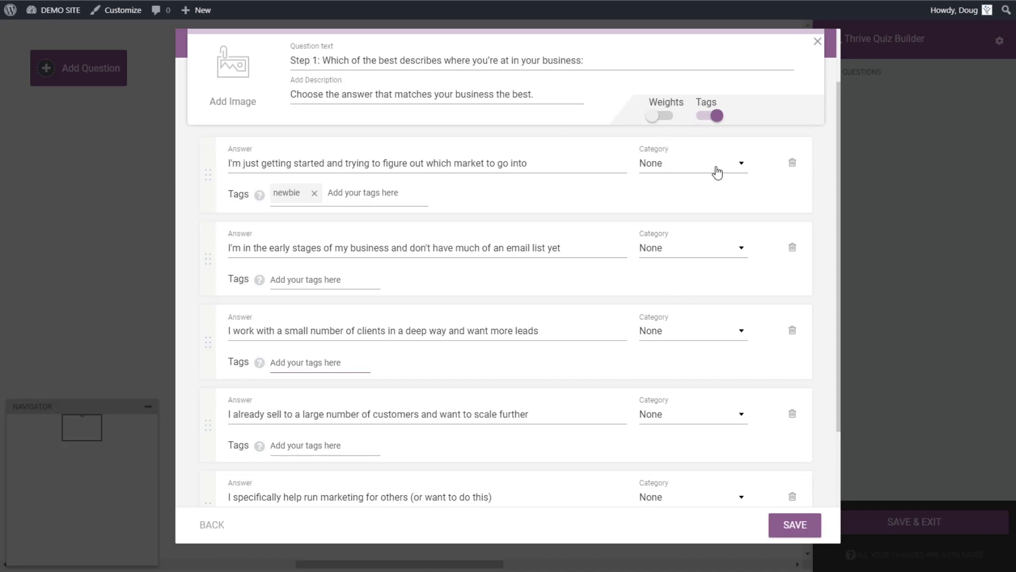
# Step: Assign answers one, two and three to Category 1, Category 2 and Category 3
pyautogui.click(686, 165)
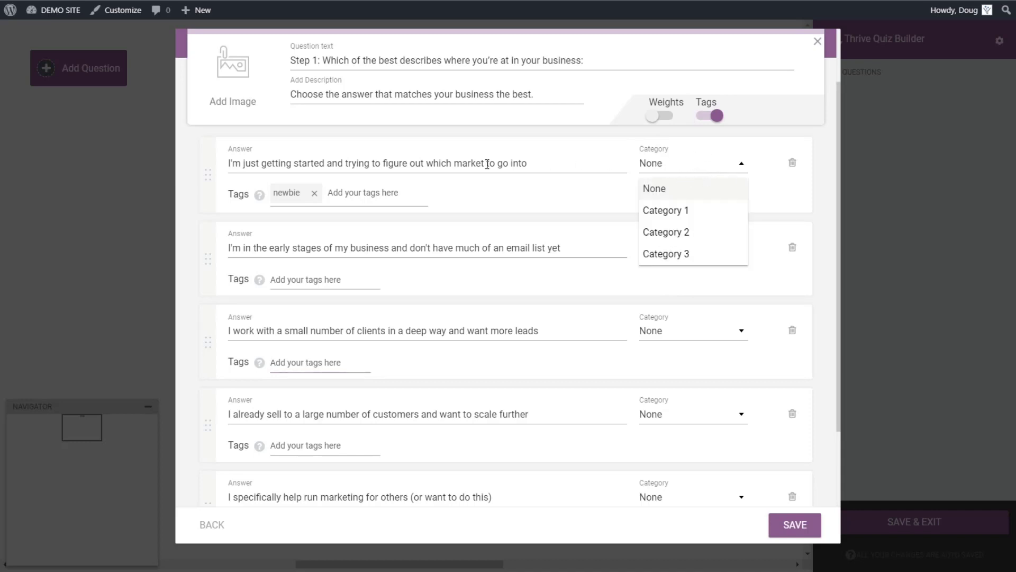
pyautogui.click(681, 220)
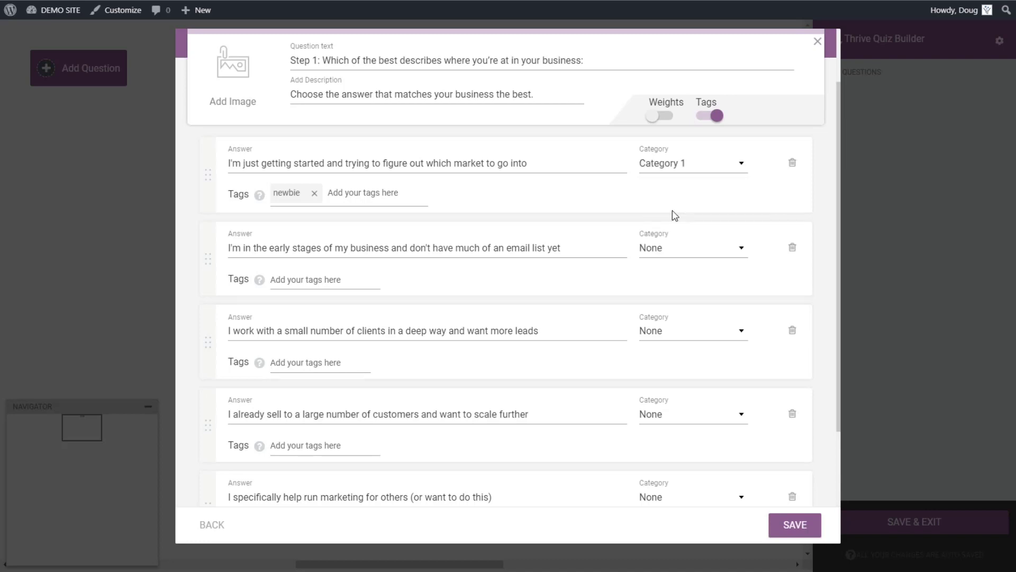
pyautogui.click(676, 264)
pyautogui.click(673, 316)
pyautogui.click(678, 343)
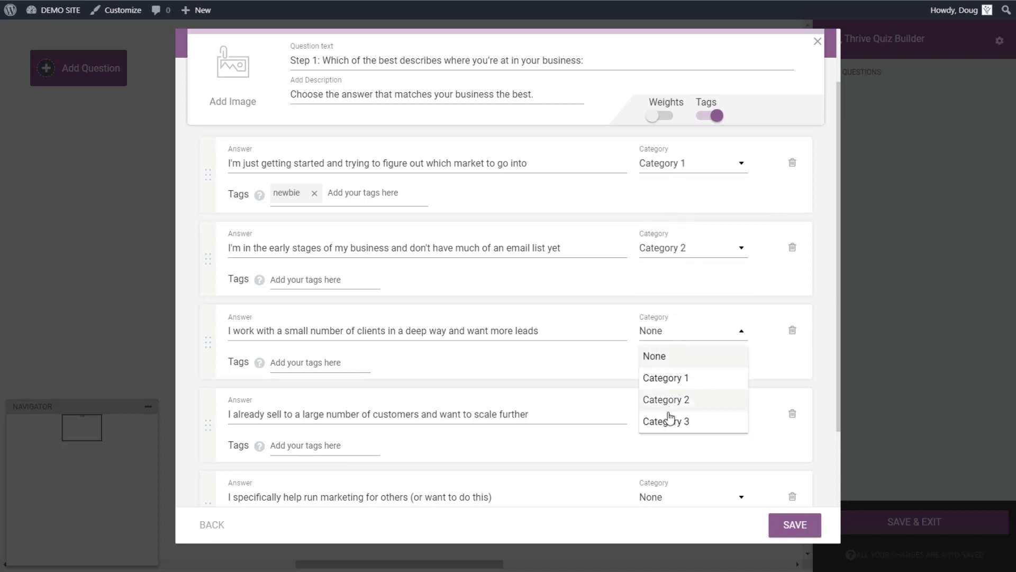
pyautogui.click(665, 418)
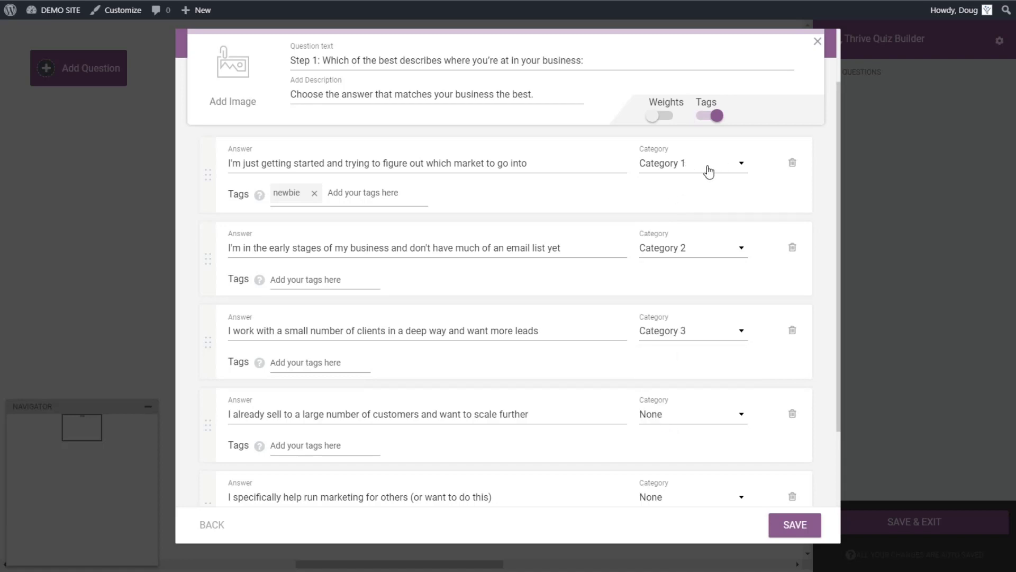
# Step: Turn on answer weights, giving each answer a weight of 1
pyautogui.scroll(-1, 471, 366)
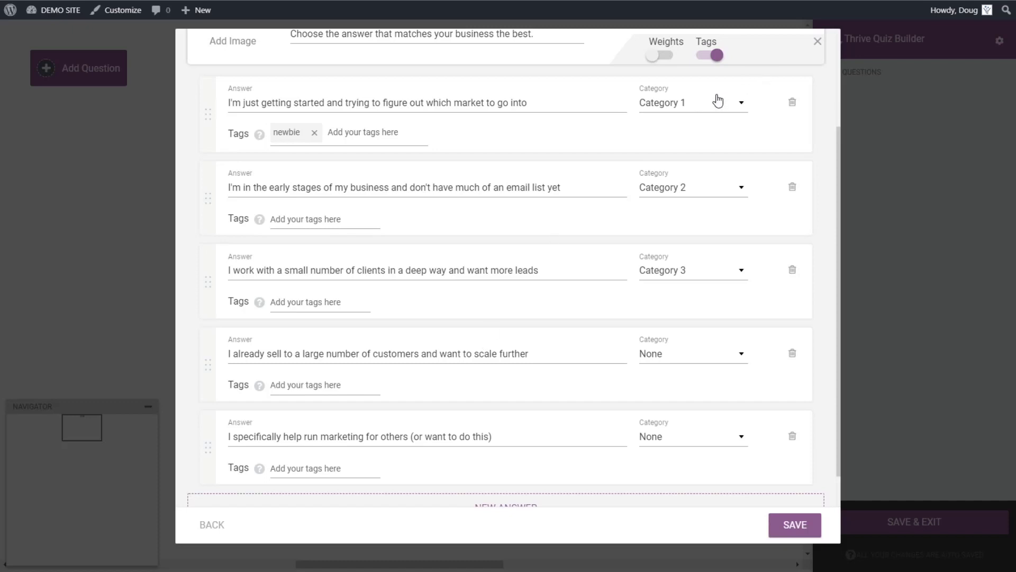
pyautogui.scroll(1, 670, 132)
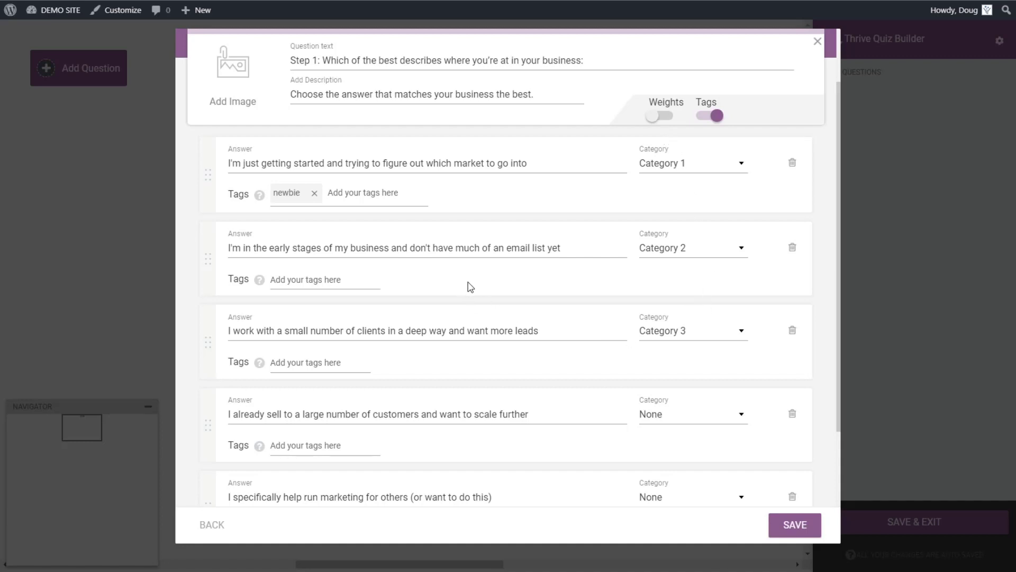
pyautogui.click(660, 118)
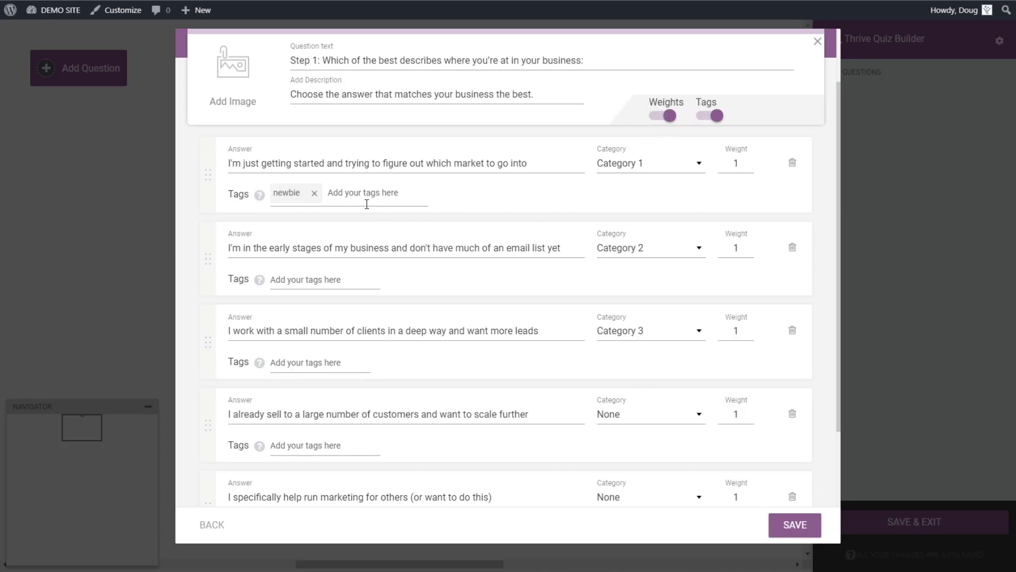
# Step: Set the first answer's weight to 5 and the third answer's weight to 2
pyautogui.doubleClick(737, 164)
pyautogui.write('5')
pyautogui.doubleClick(738, 332)
pyautogui.write('2')
# Step: Change the third answer's category to None and turn answer weights off
pyautogui.click(633, 334)
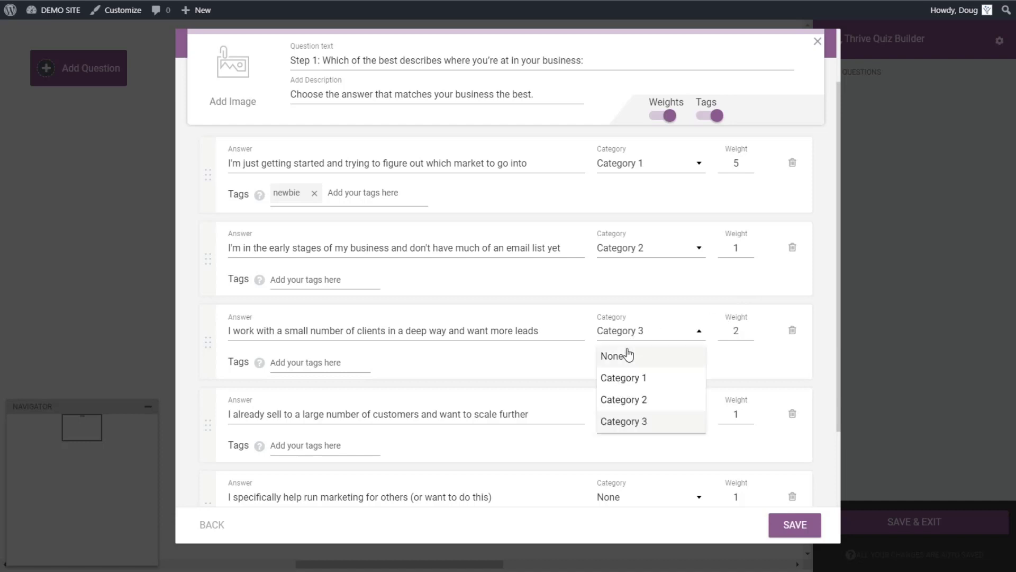
pyautogui.click(628, 378)
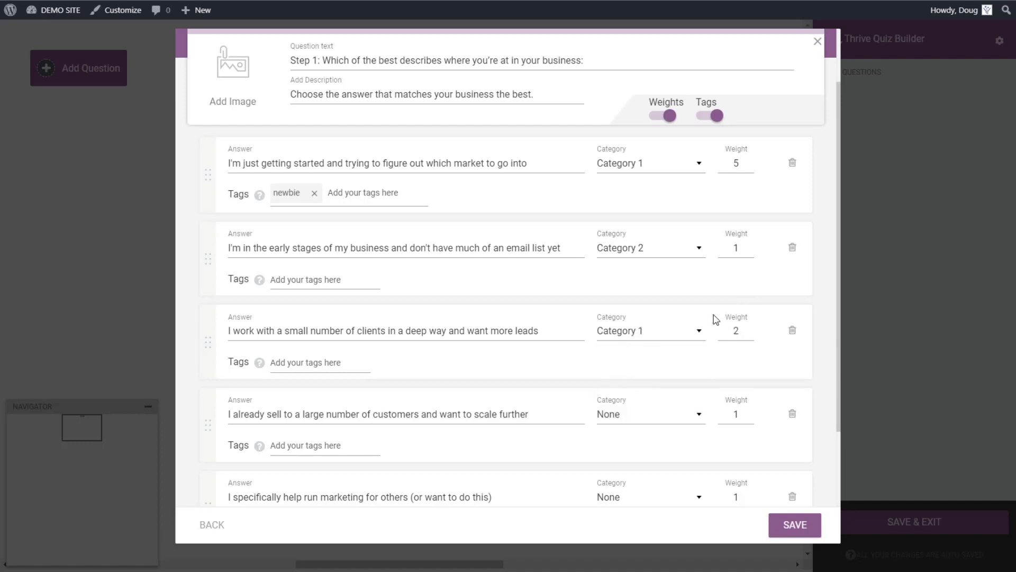
pyautogui.click(695, 331)
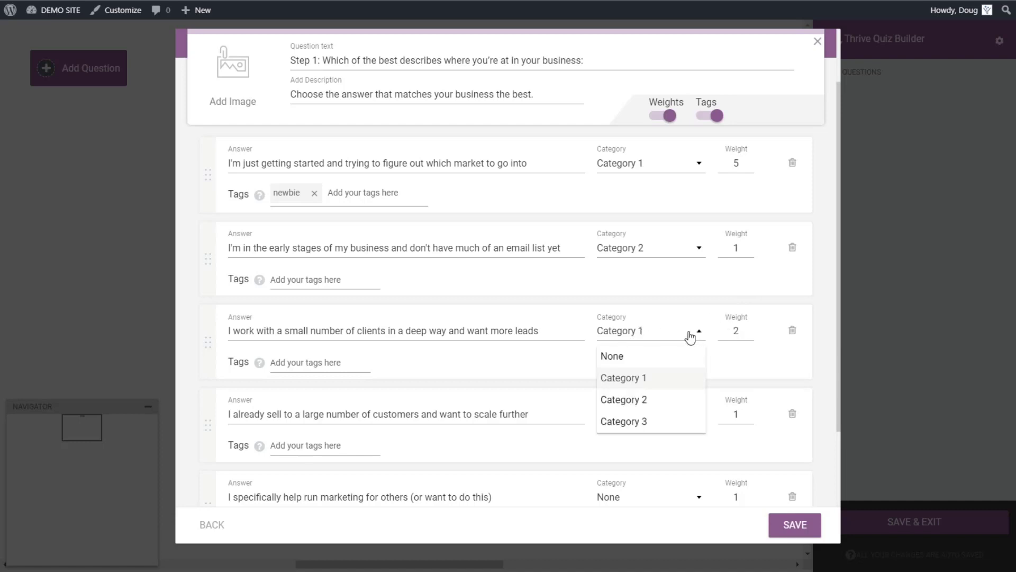
pyautogui.click(655, 358)
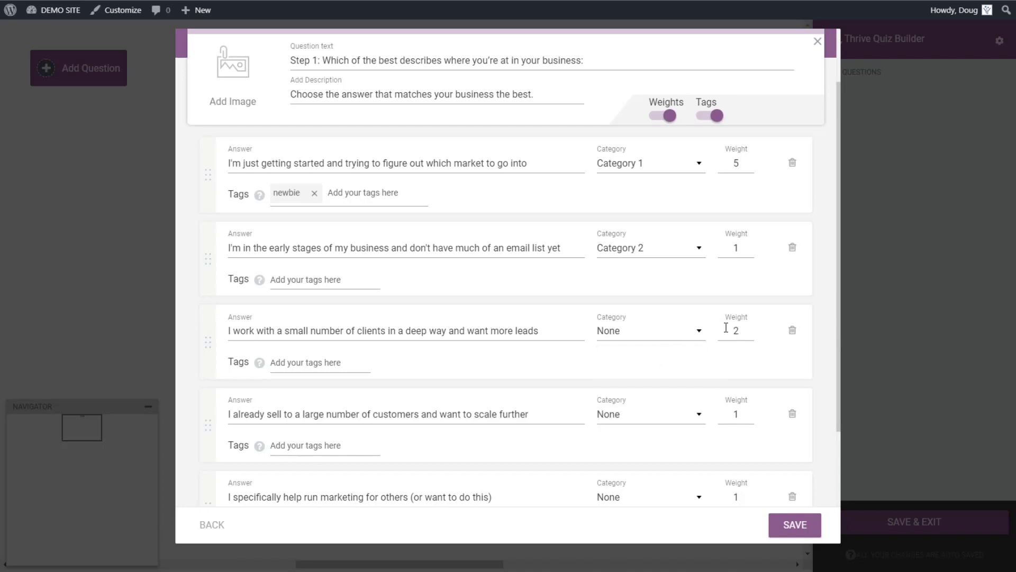
pyautogui.click(671, 117)
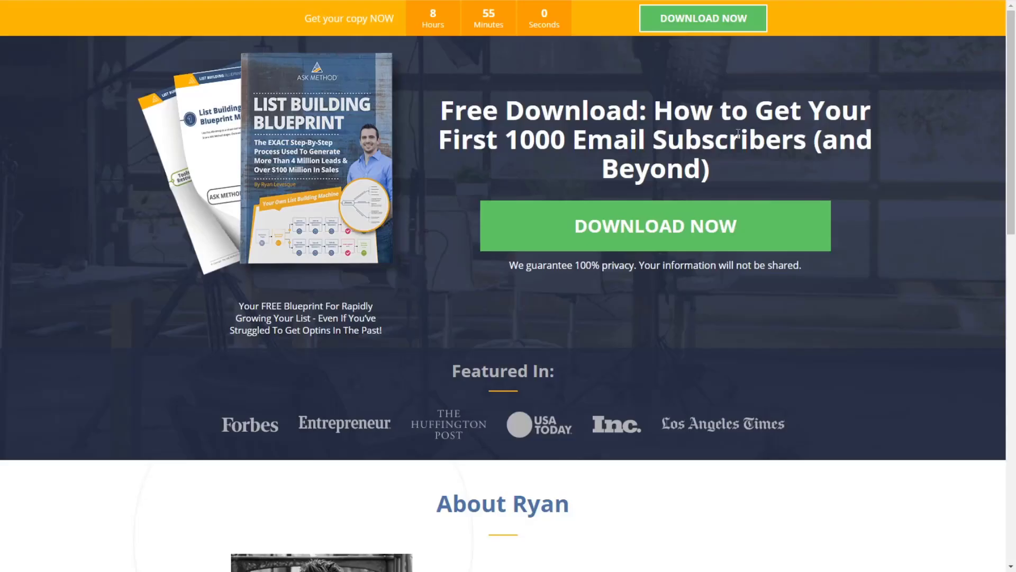
# Step: On the ASK Method landing page, open the survey popup and answer Step 1 to reach the Step 2 email form
pyautogui.click(610, 228)
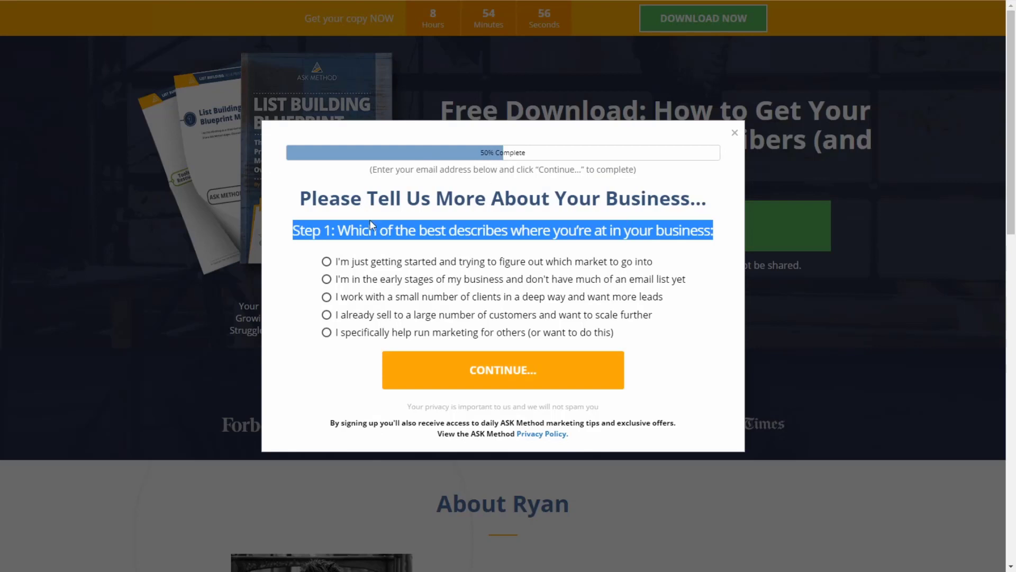
pyautogui.click(313, 262)
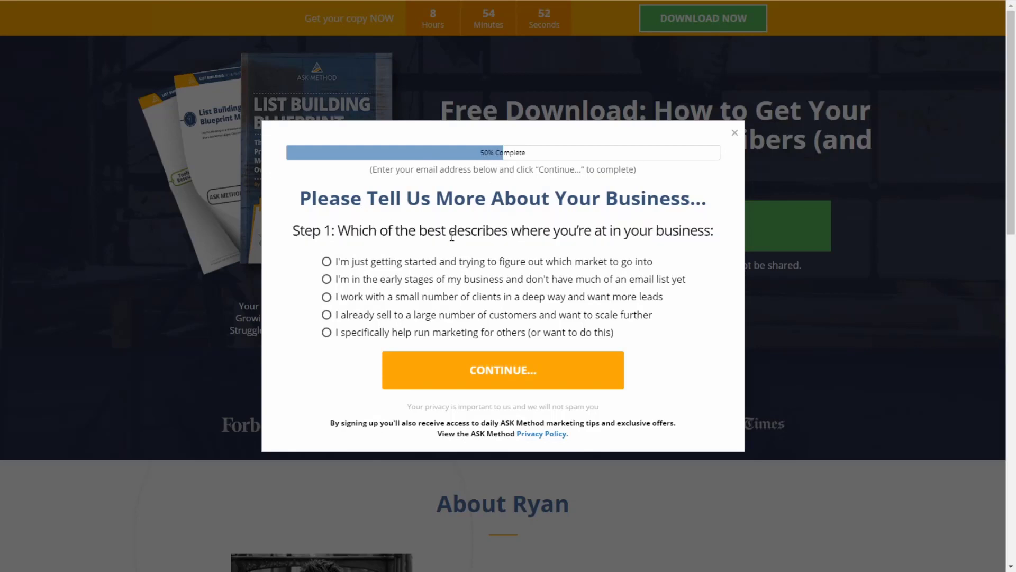
pyautogui.click(327, 262)
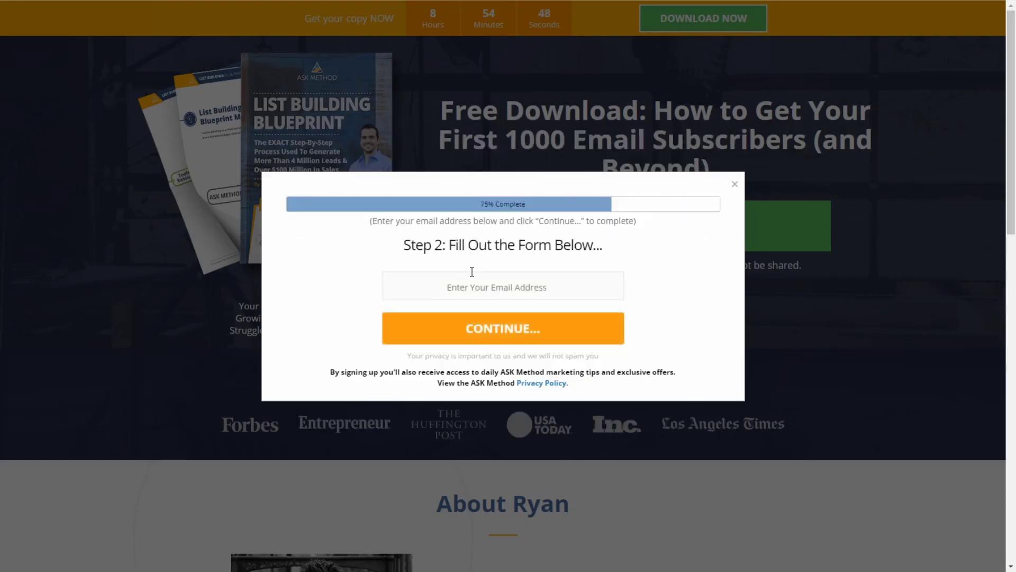
pyautogui.click(793, 261)
pyautogui.click(717, 229)
pyautogui.click(735, 183)
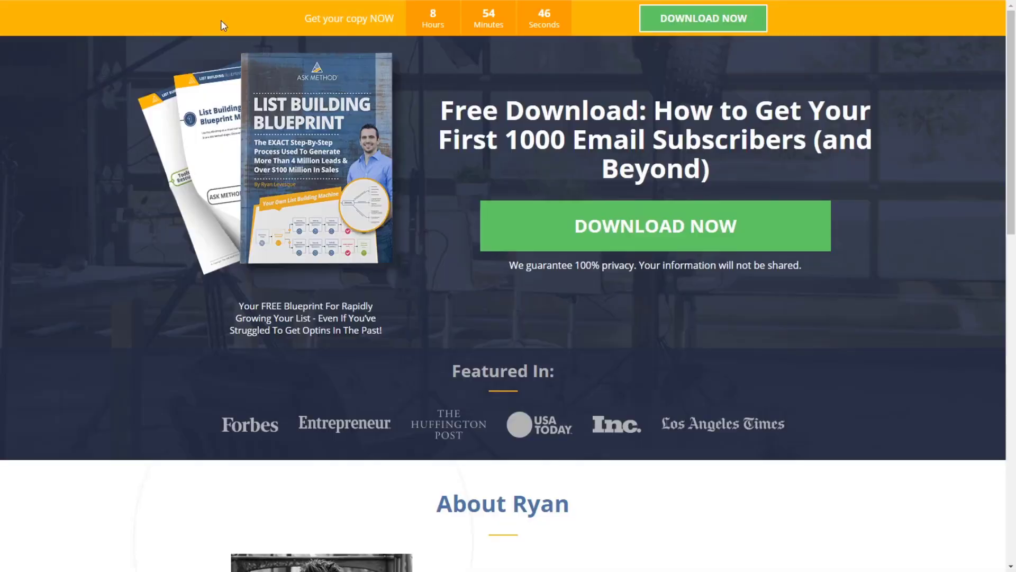
pyautogui.click(629, 225)
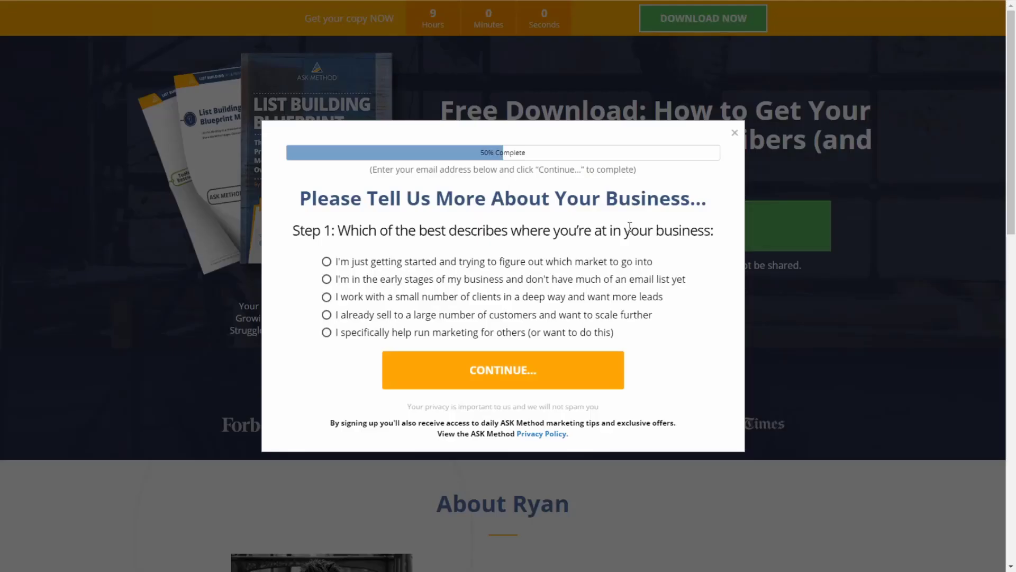
pyautogui.click(326, 334)
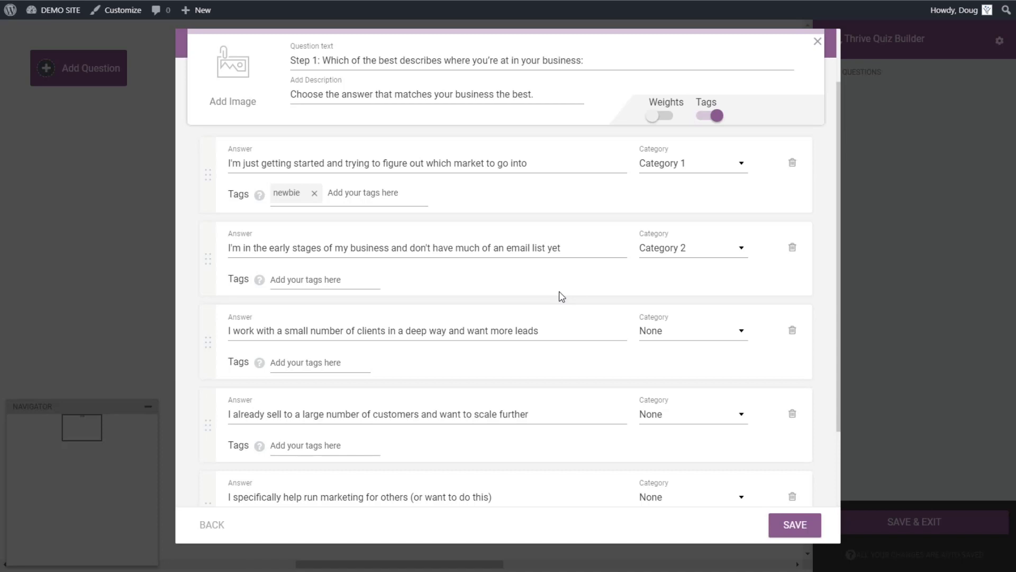
# Step: Save the Step 1 question so it joins Quiz Start on the canvas with its five answers
pyautogui.click(782, 522)
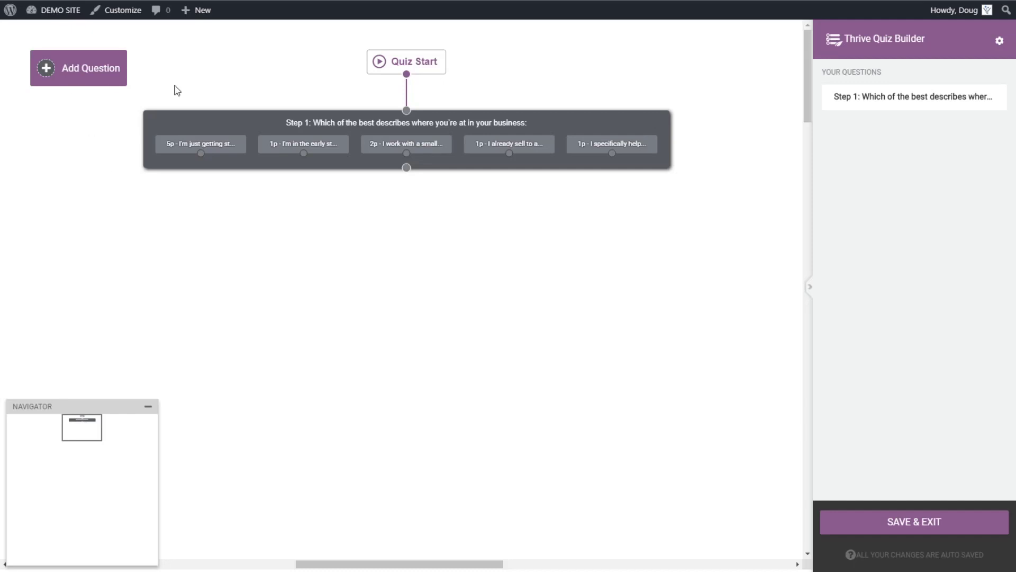
# Step: Start a Multiple Choice with Images question, then discard it without choosing an image
pyautogui.click(81, 77)
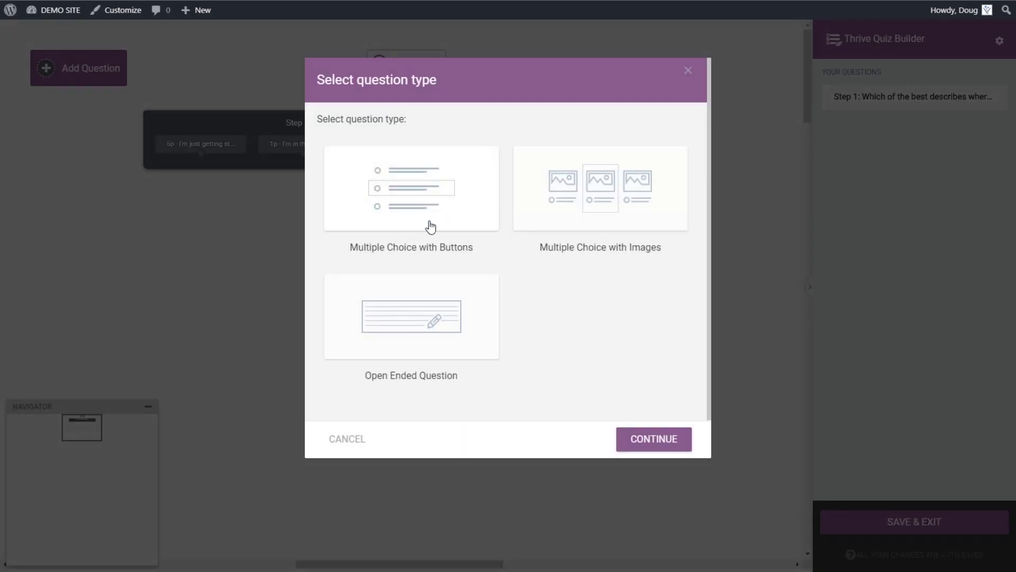
pyautogui.click(545, 214)
pyautogui.click(648, 421)
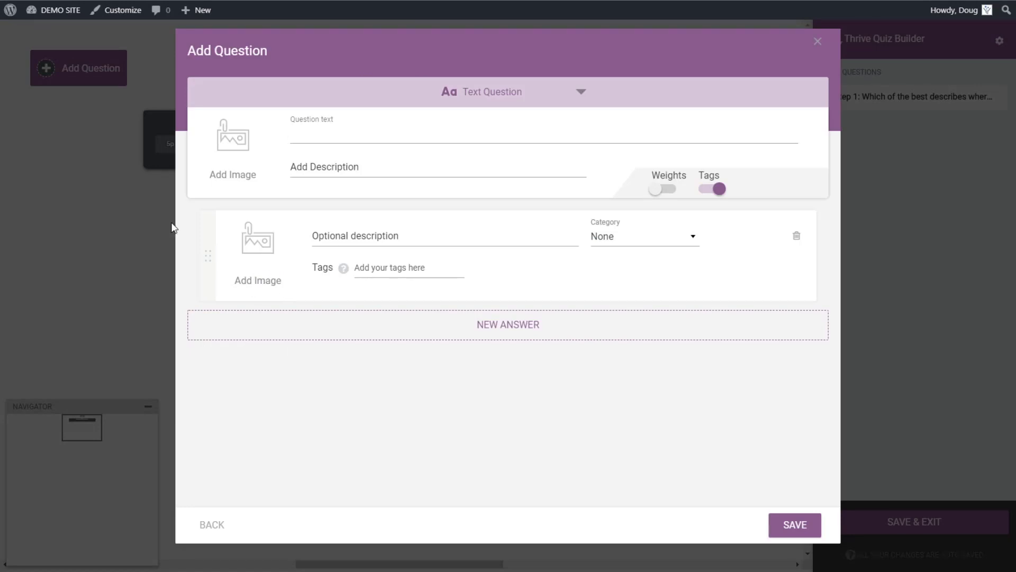
pyautogui.click(258, 251)
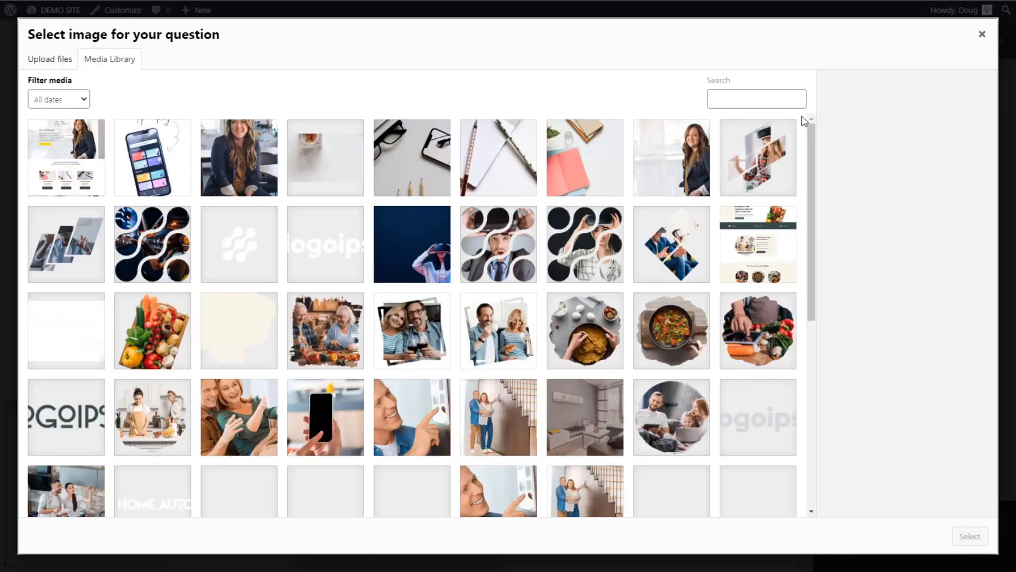
pyautogui.click(981, 34)
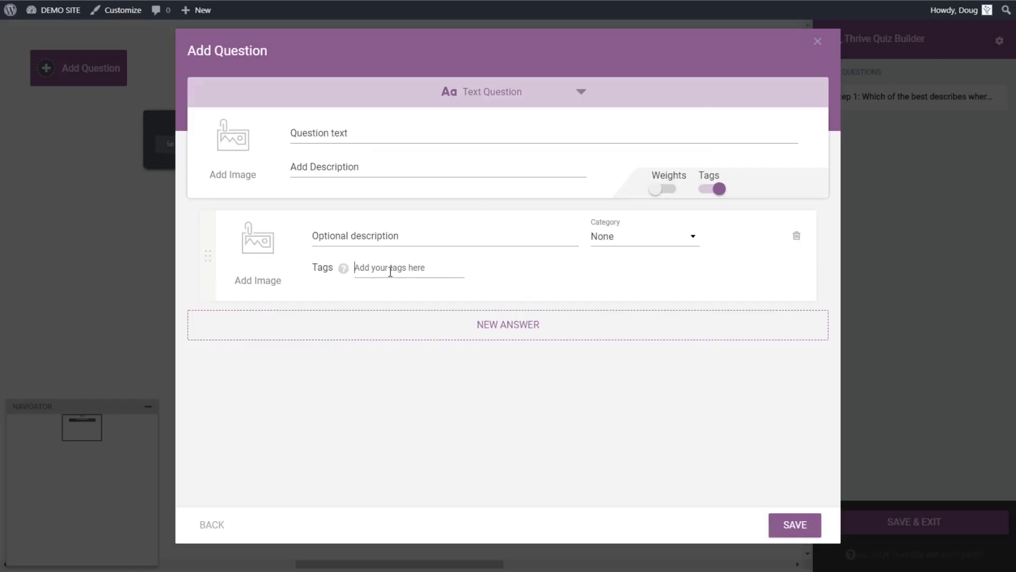
pyautogui.click(818, 42)
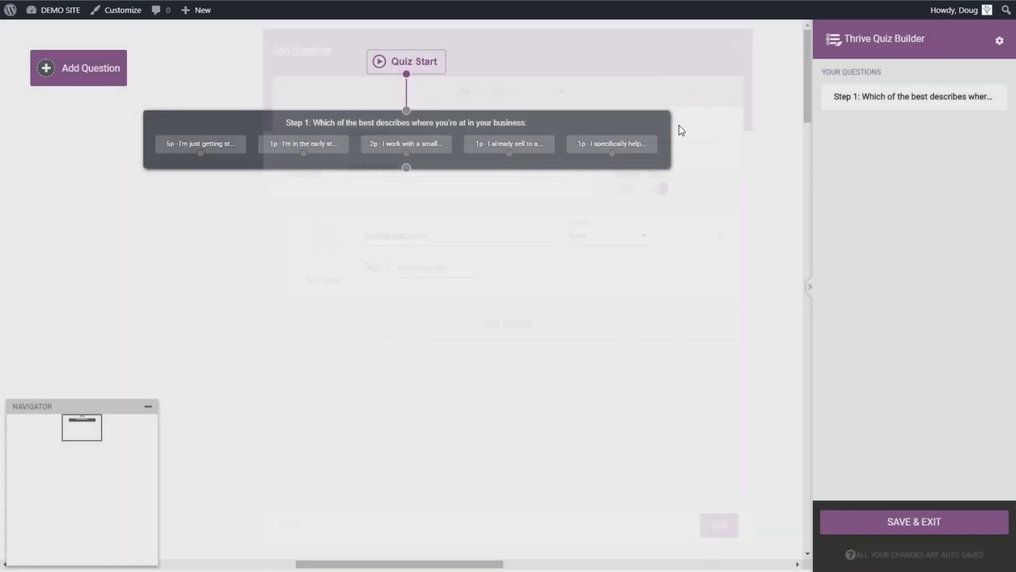
# Step: Add a Multiple Choice with Buttons question 'Test Question 2' with answers 'Test Answer 2' and 'Test 2', and save it
pyautogui.click(115, 80)
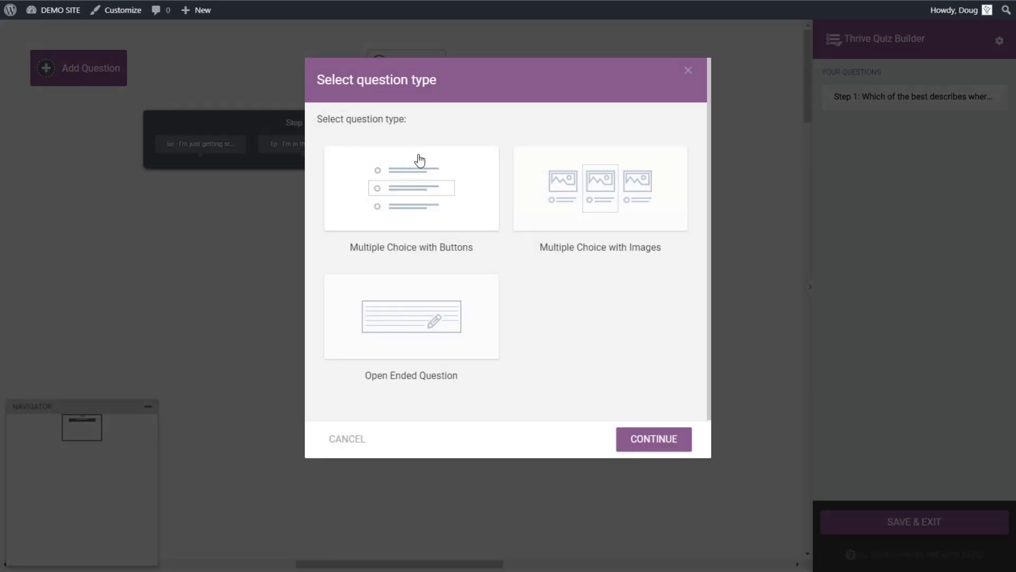
pyautogui.click(423, 175)
pyautogui.click(670, 438)
pyautogui.click(425, 135)
pyautogui.write('T')
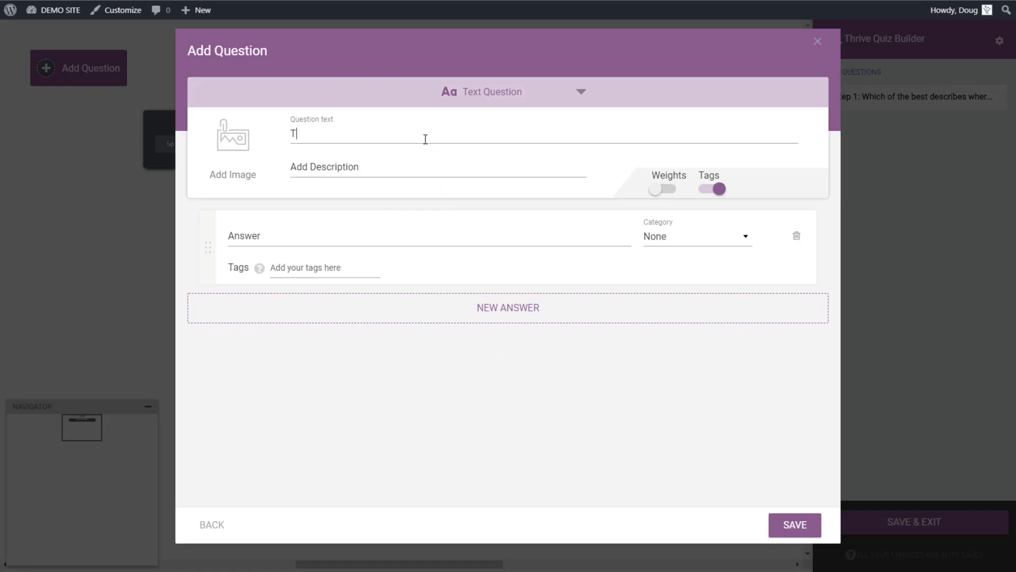
pyautogui.write('est Question 2')
pyautogui.click(804, 535)
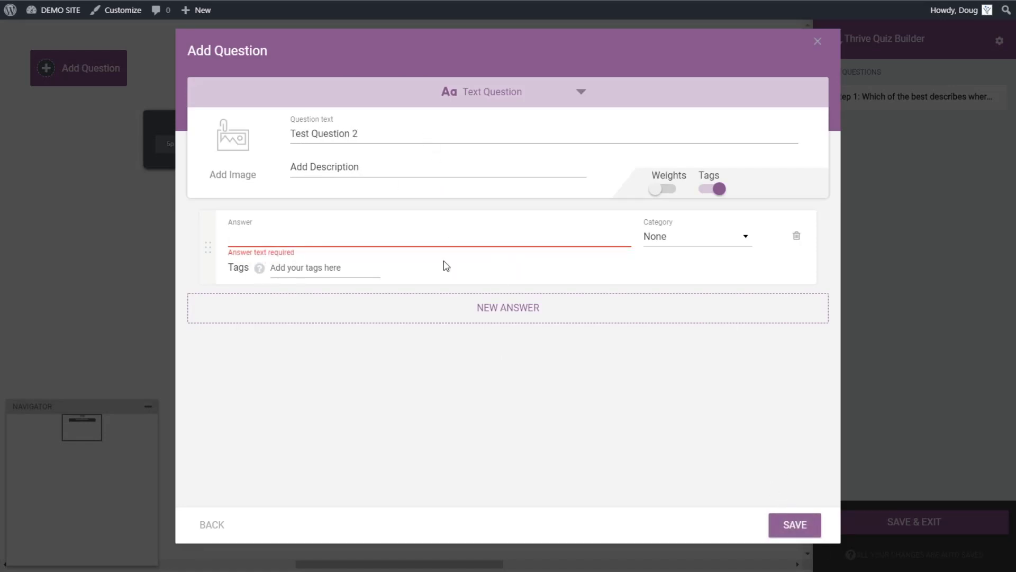
pyautogui.write('Test QA')
pyautogui.click(494, 320)
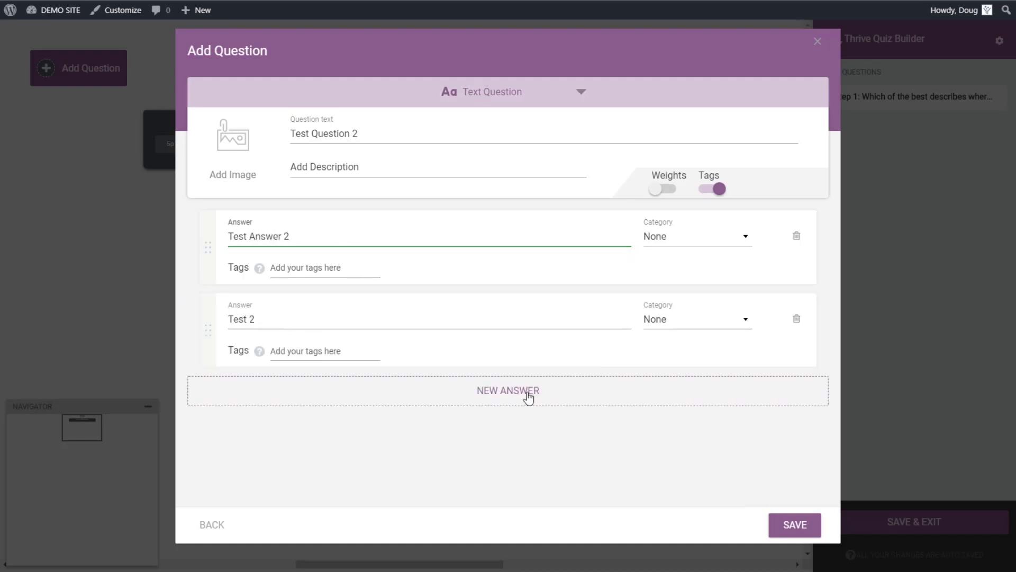
pyautogui.click(773, 521)
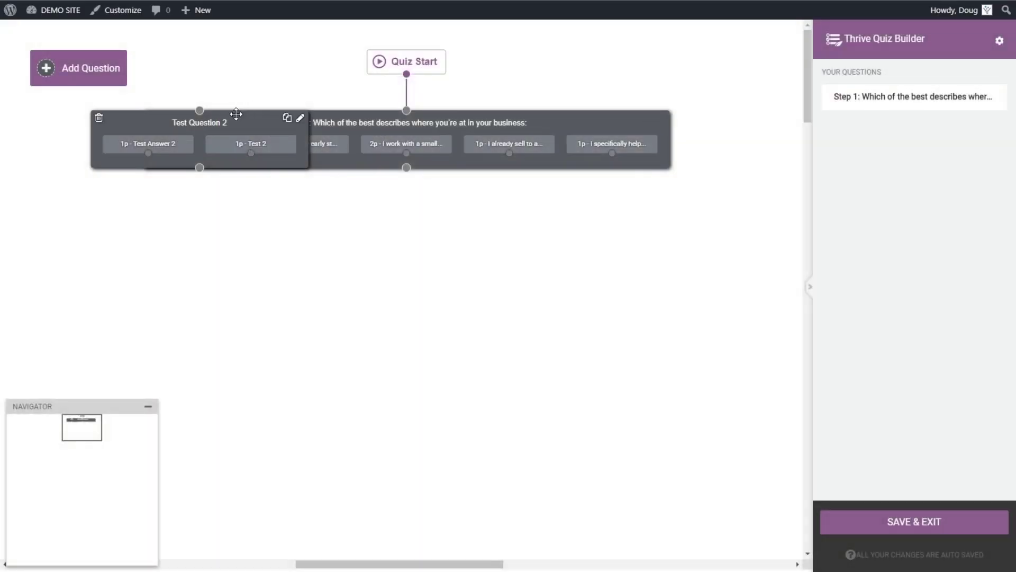
# Step: Place Test Question 2 under Step 1, duplicate it, and link the first two answers to the left copy
pyautogui.moveTo(238, 118); pyautogui.dragTo(594, 236)
pyautogui.click(357, 236)
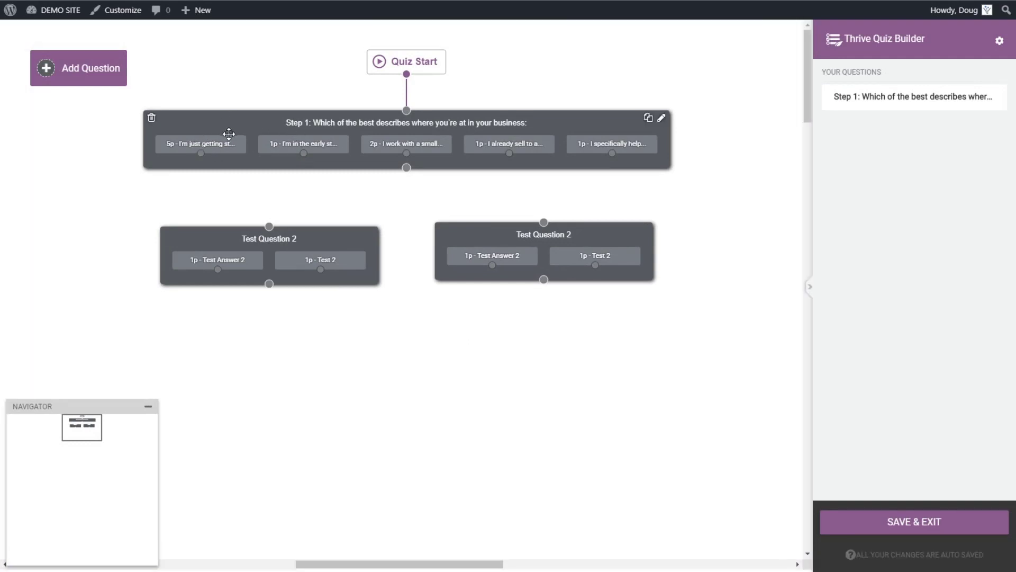
pyautogui.moveTo(200, 153); pyautogui.dragTo(268, 226)
pyautogui.moveTo(303, 154); pyautogui.dragTo(269, 226)
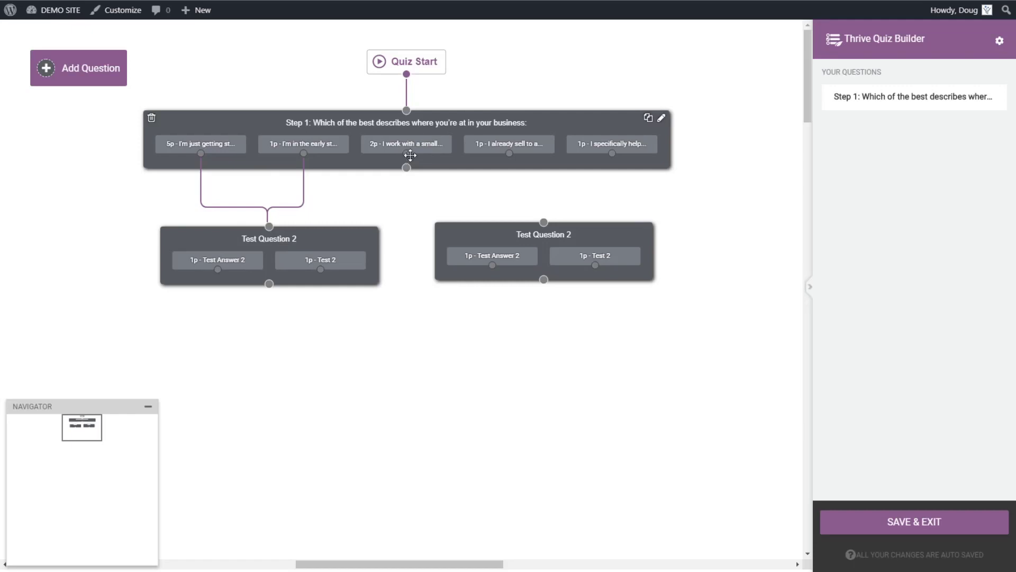
# Step: Link Step 1's third, fourth and fifth answers to the right Test Question 2 copy
pyautogui.moveTo(426, 140)
pyautogui.mouseDown()
pyautogui.moveTo(437, 166)
pyautogui.moveTo(423, 127)
pyautogui.mouseUp()
pyautogui.moveTo(445, 165); pyautogui.dragTo(482, 214)
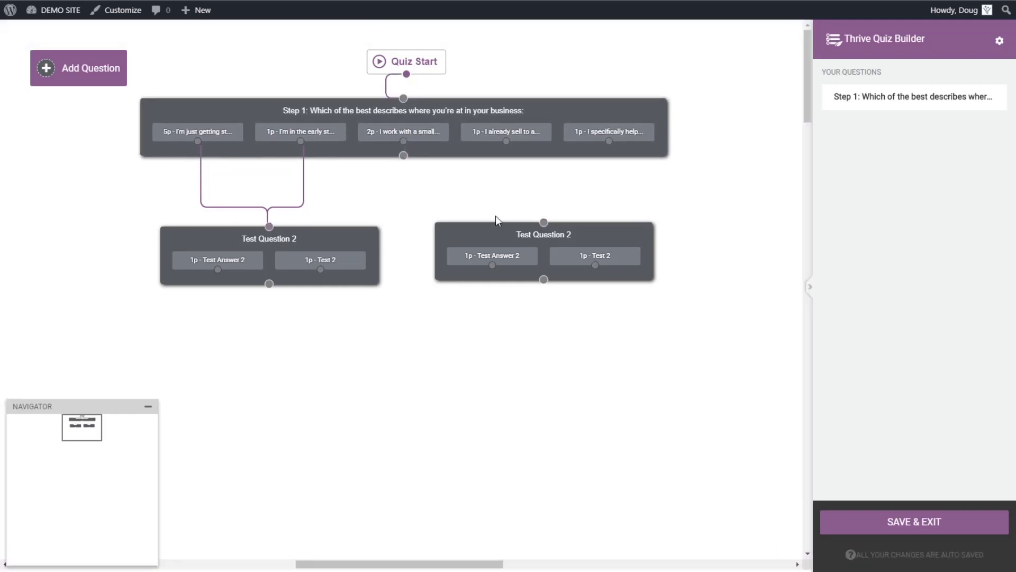
pyautogui.moveTo(404, 142); pyautogui.dragTo(544, 222)
pyautogui.moveTo(506, 141); pyautogui.dragTo(544, 222)
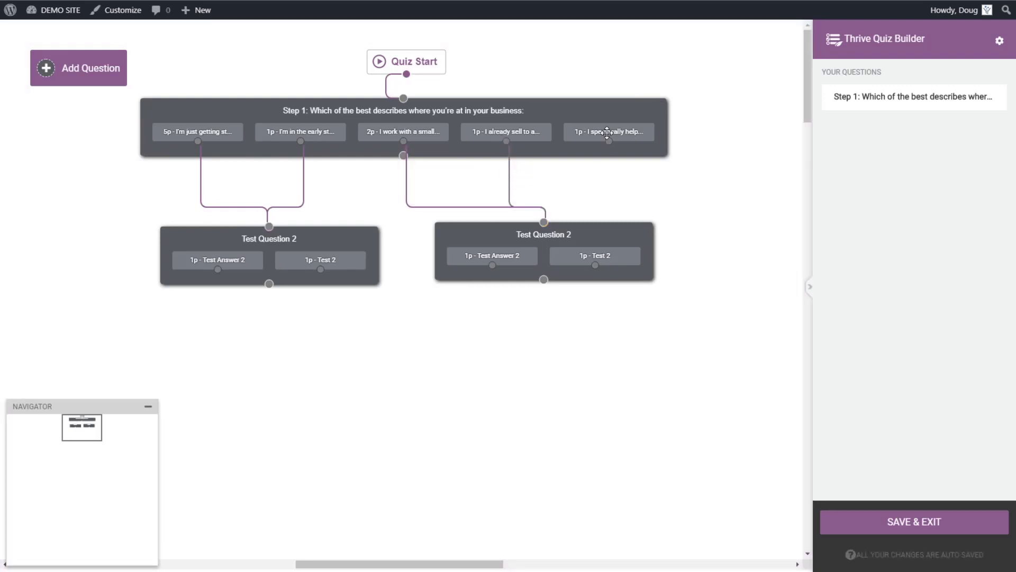
pyautogui.moveTo(609, 141); pyautogui.dragTo(544, 222)
# Step: Add a third Test Question 2 copy below and chain the left copy into it
pyautogui.click(357, 233)
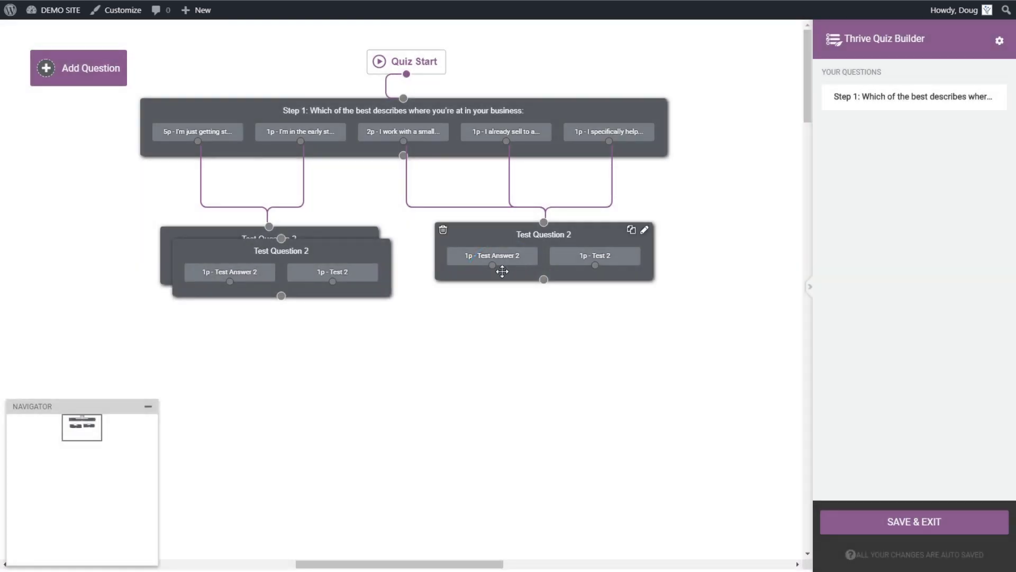
pyautogui.moveTo(332, 273); pyautogui.dragTo(478, 379)
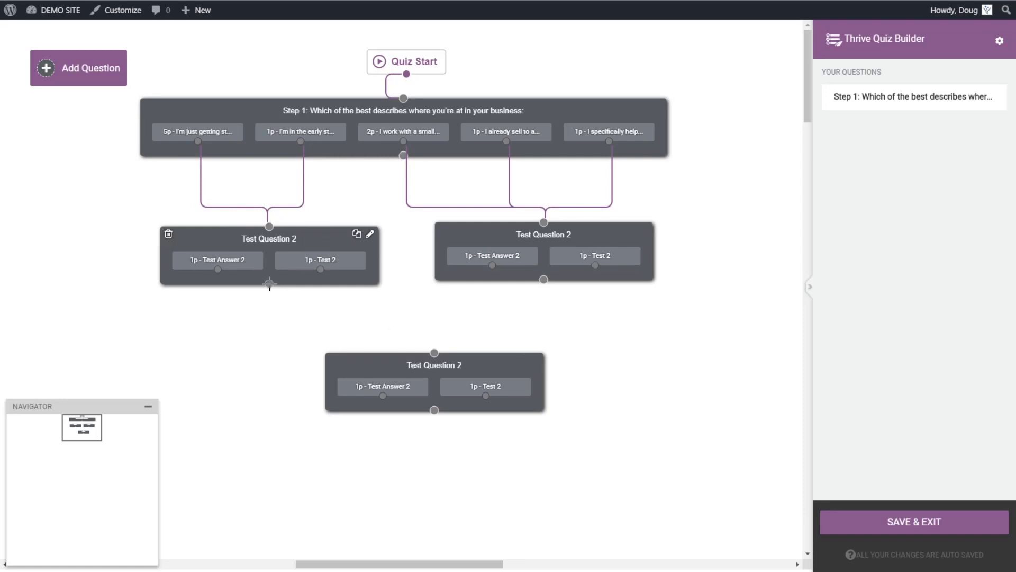
pyautogui.moveTo(270, 284); pyautogui.dragTo(409, 357)
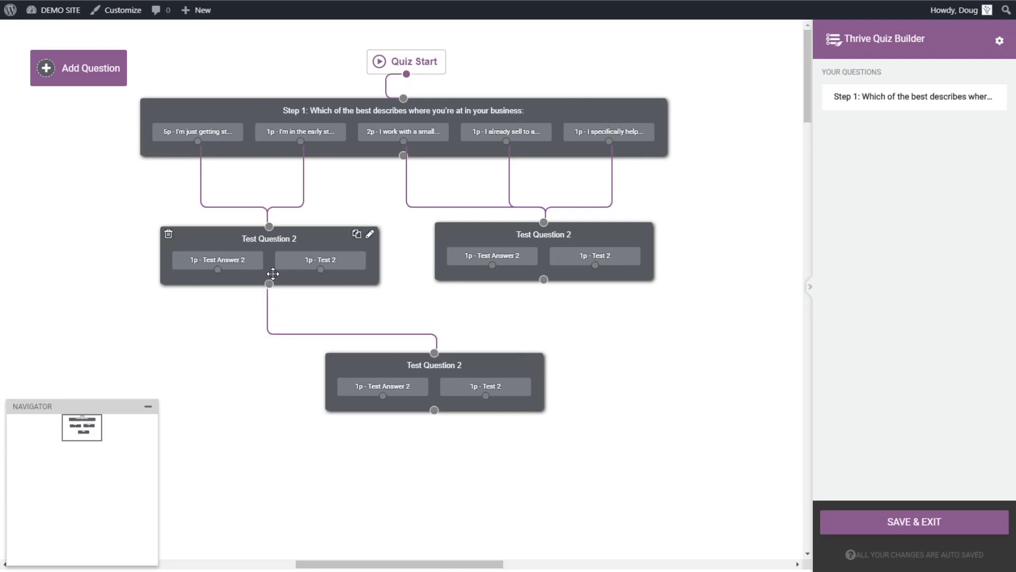
pyautogui.moveTo(268, 289)
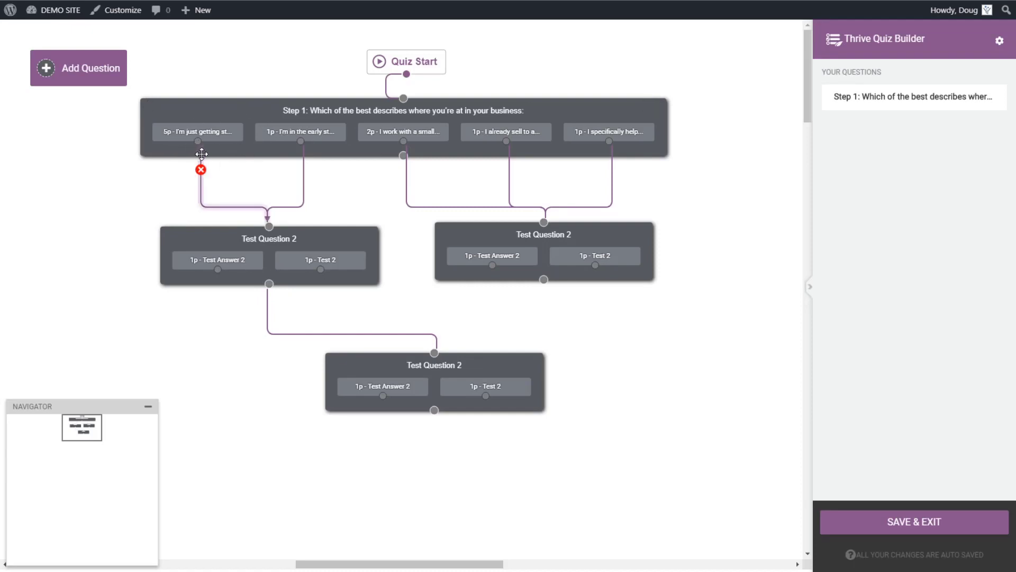
# Step: Delete the branch links from all five of Step 1's answers
pyautogui.click(201, 169)
pyautogui.click(304, 169)
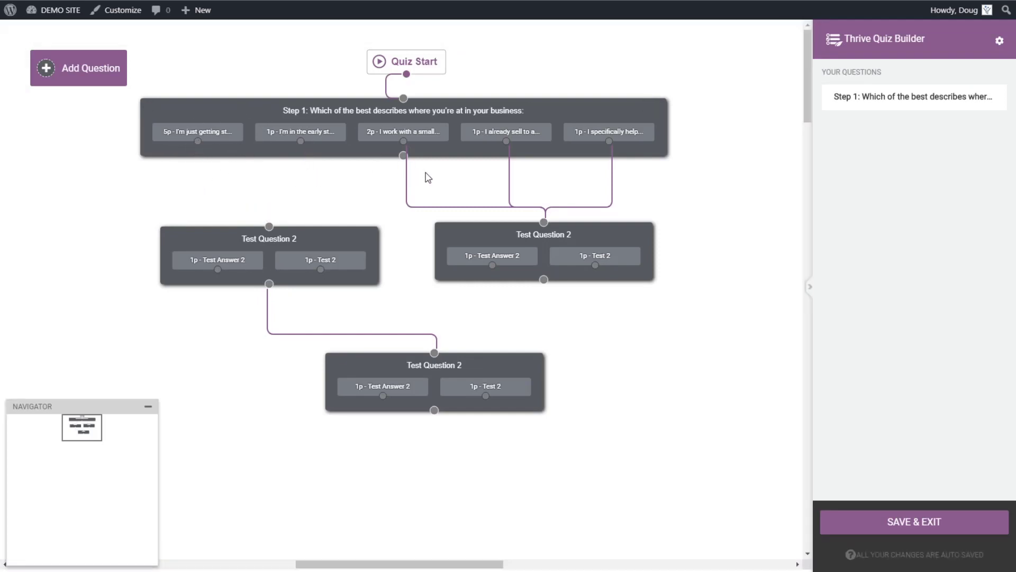
pyautogui.click(406, 169)
pyautogui.click(509, 169)
pyautogui.click(611, 169)
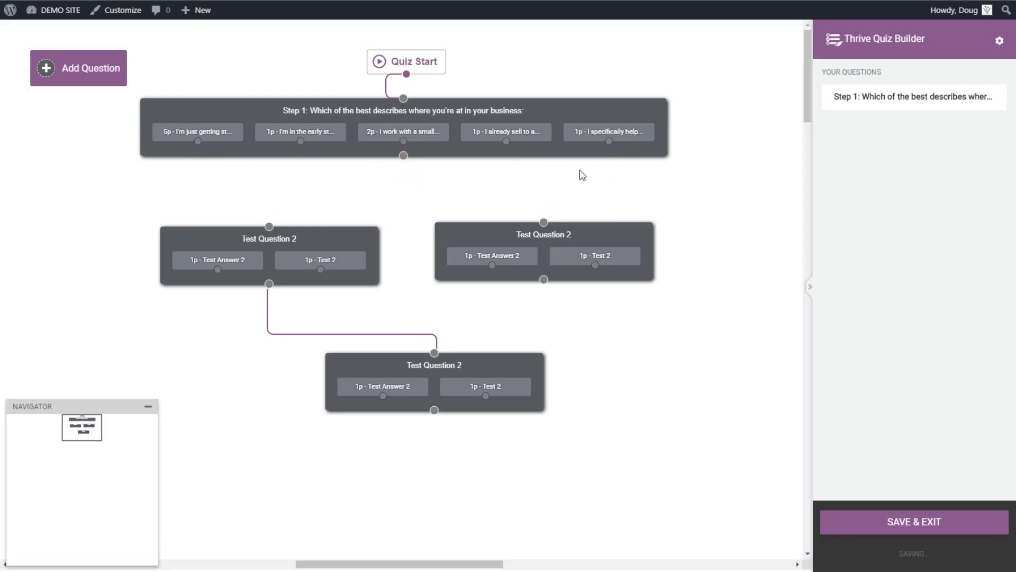
# Step: Connect Step 1 as a whole to the left Test Question 2 and shift both copies right
pyautogui.moveTo(403, 156); pyautogui.dragTo(316, 229)
pyautogui.moveTo(403, 156); pyautogui.dragTo(269, 226)
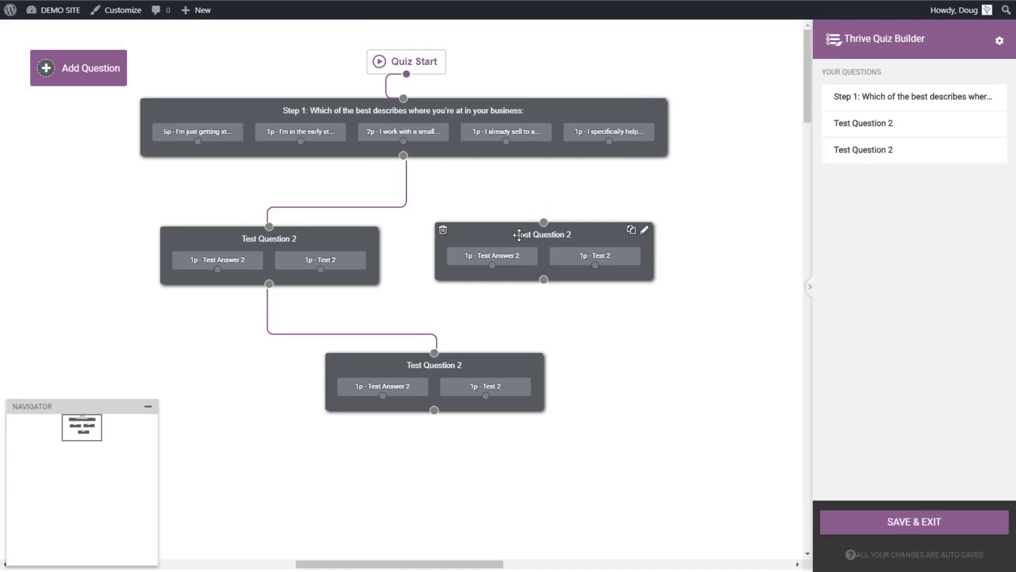
pyautogui.moveTo(519, 235); pyautogui.dragTo(622, 242)
pyautogui.moveTo(327, 237); pyautogui.dragTo(451, 237)
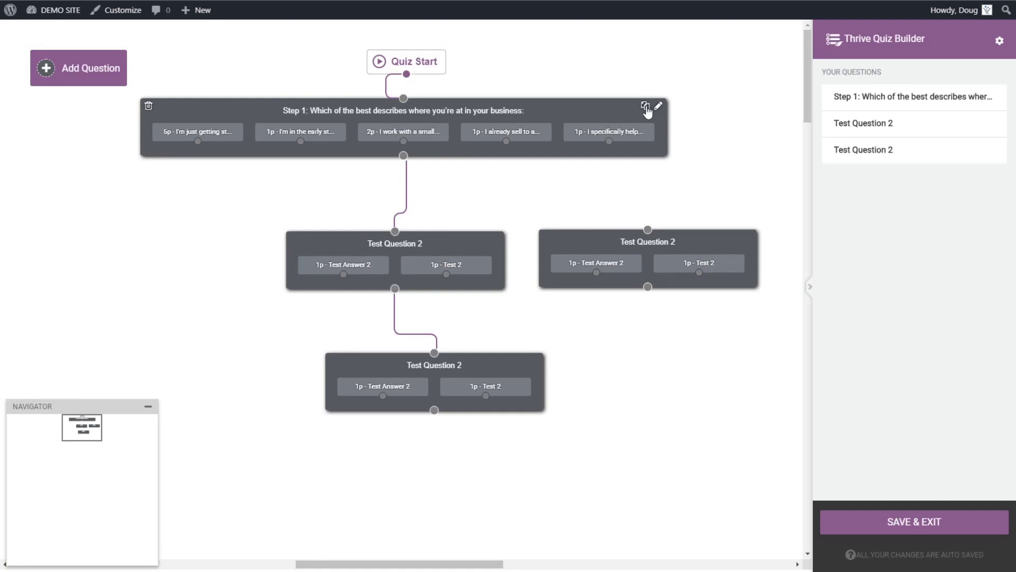
# Step: Reposition the middle Test Question 2 and assign Category 1 to its first answer
pyautogui.click(662, 106)
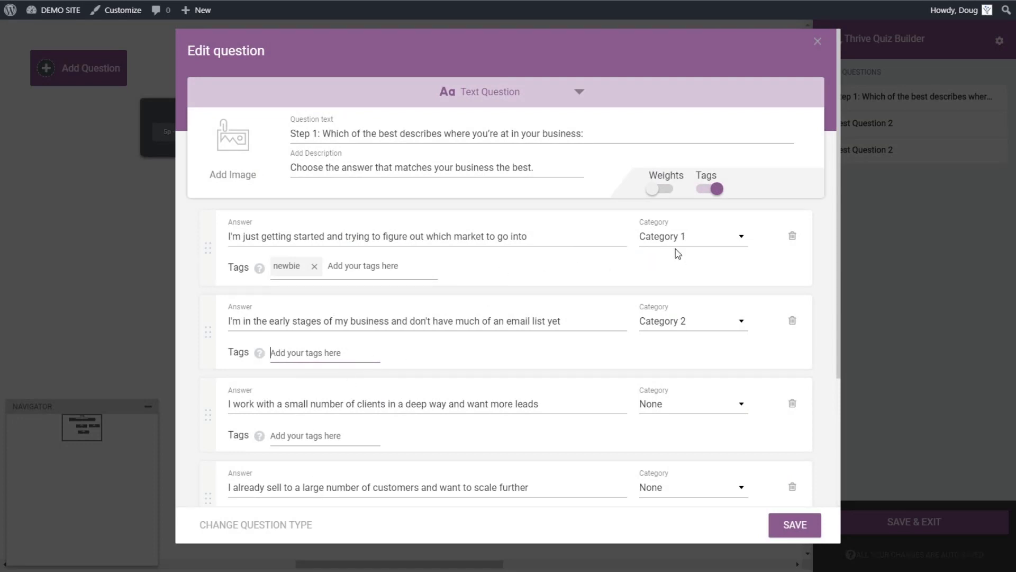
pyautogui.click(817, 41)
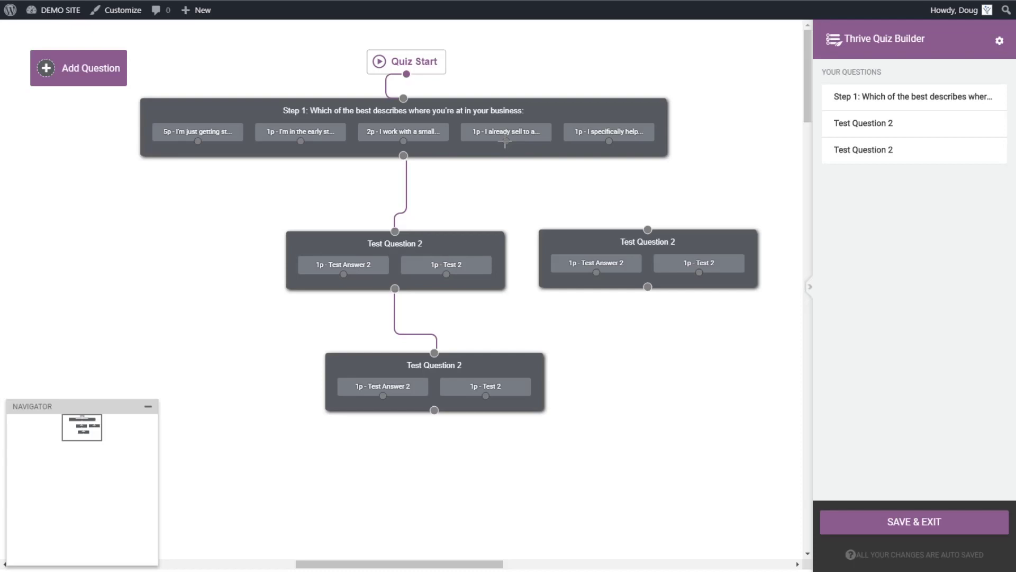
pyautogui.moveTo(452, 243); pyautogui.dragTo(357, 228)
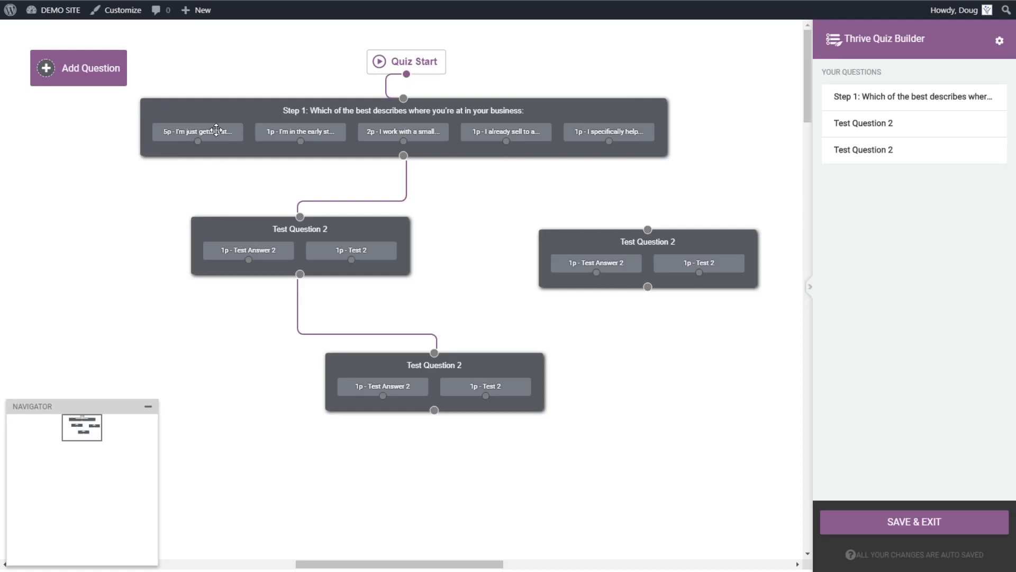
pyautogui.click(403, 227)
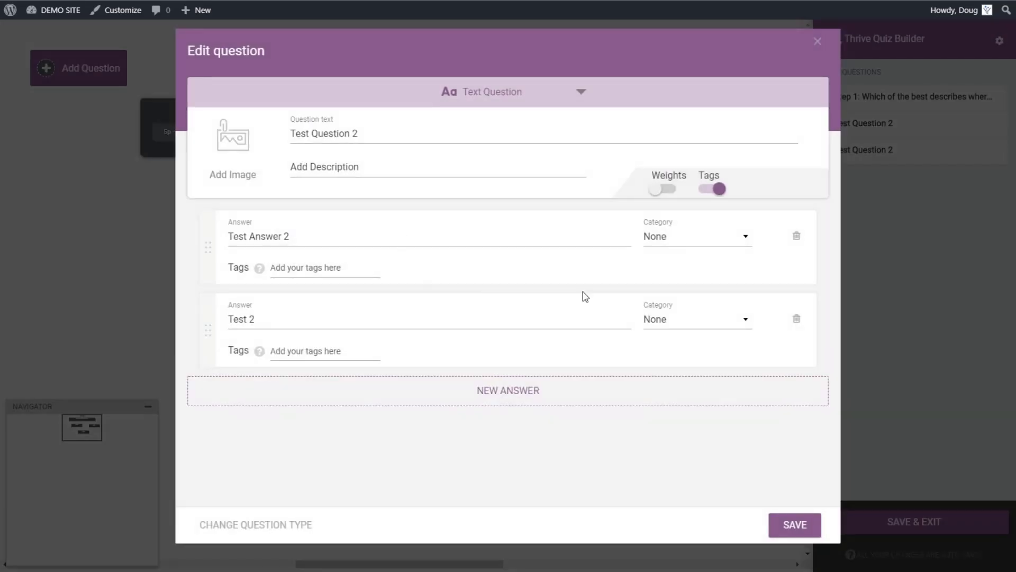
pyautogui.click(726, 241)
pyautogui.click(689, 286)
pyautogui.click(794, 530)
# Step: Assign Category 1 to the first answer of the lower Test Question 2
pyautogui.click(539, 359)
pyautogui.click(688, 237)
pyautogui.click(683, 281)
pyautogui.click(795, 525)
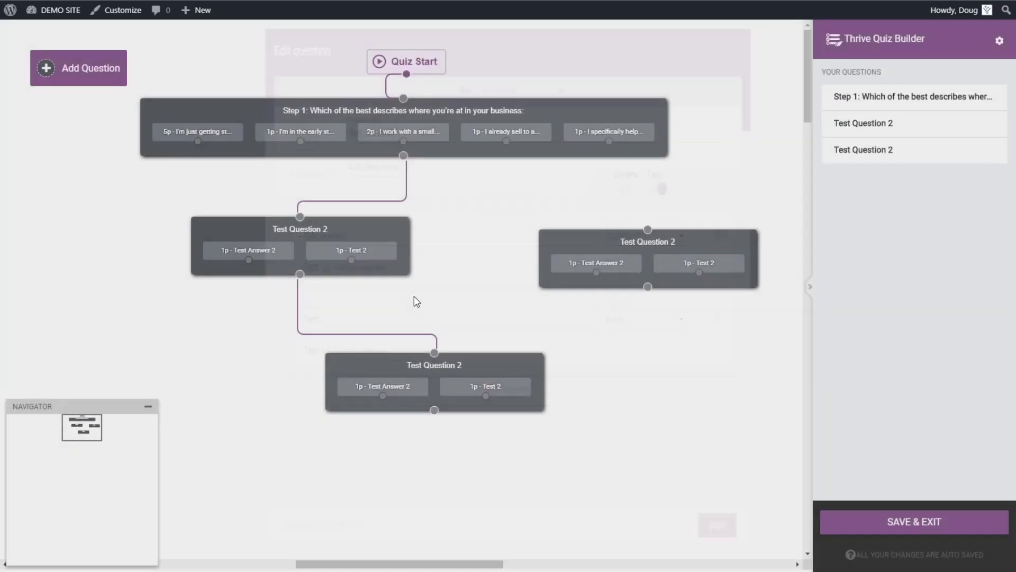
pyautogui.moveTo(586, 238)
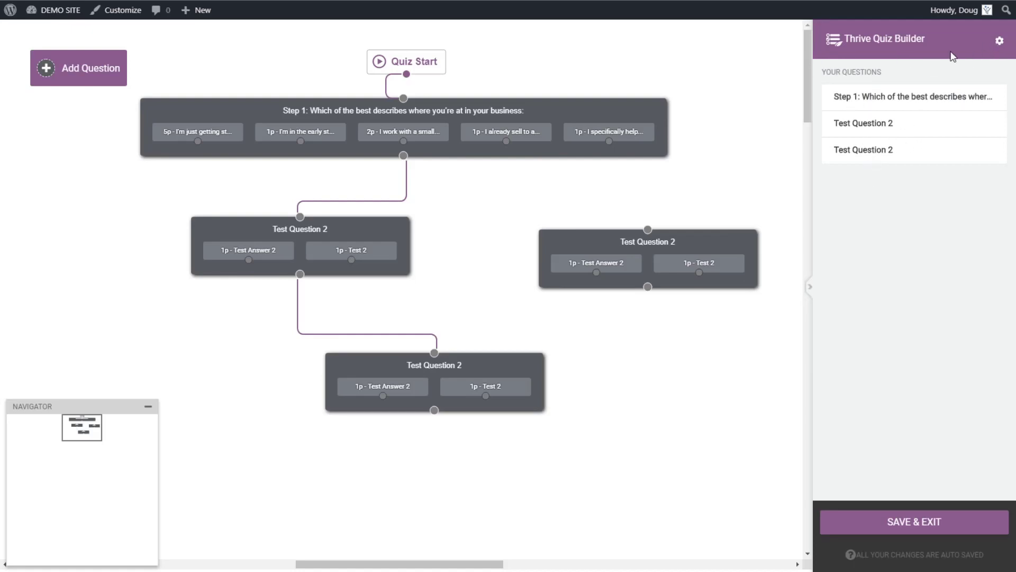
# Step: Enable the quiz progress bar and set its fill colour to #4776bb
pyautogui.click(999, 41)
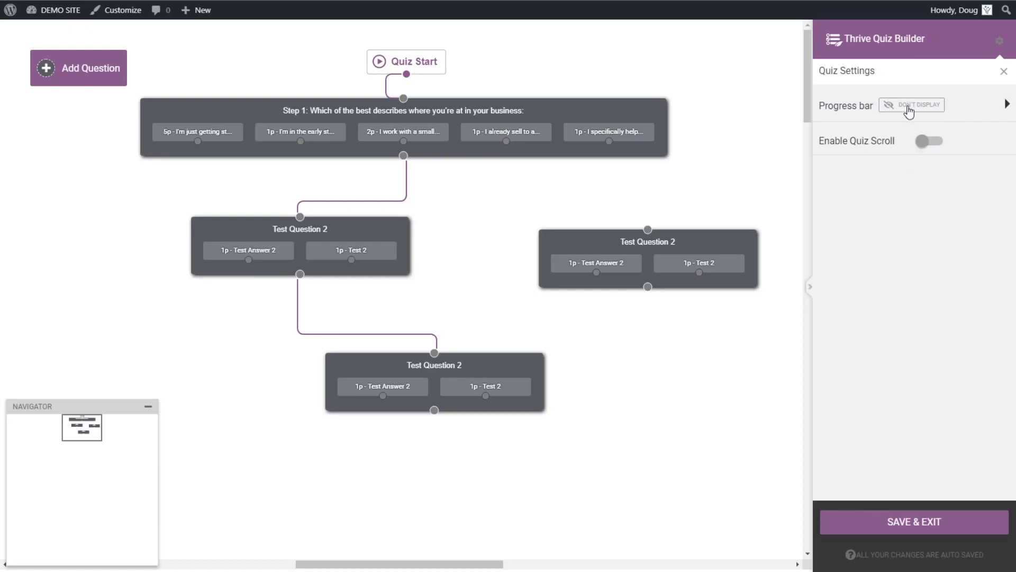
pyautogui.click(1001, 106)
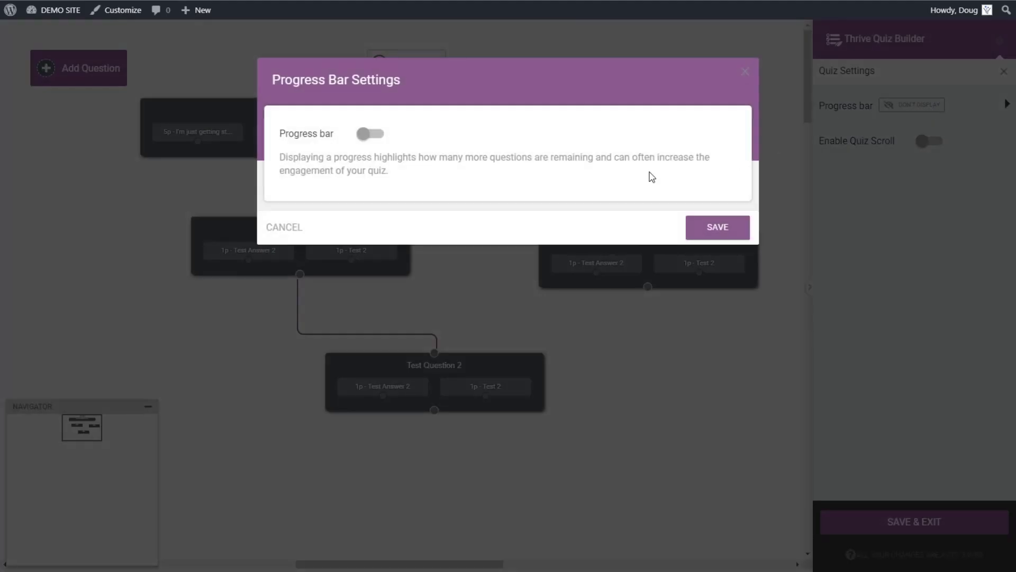
pyautogui.click(371, 134)
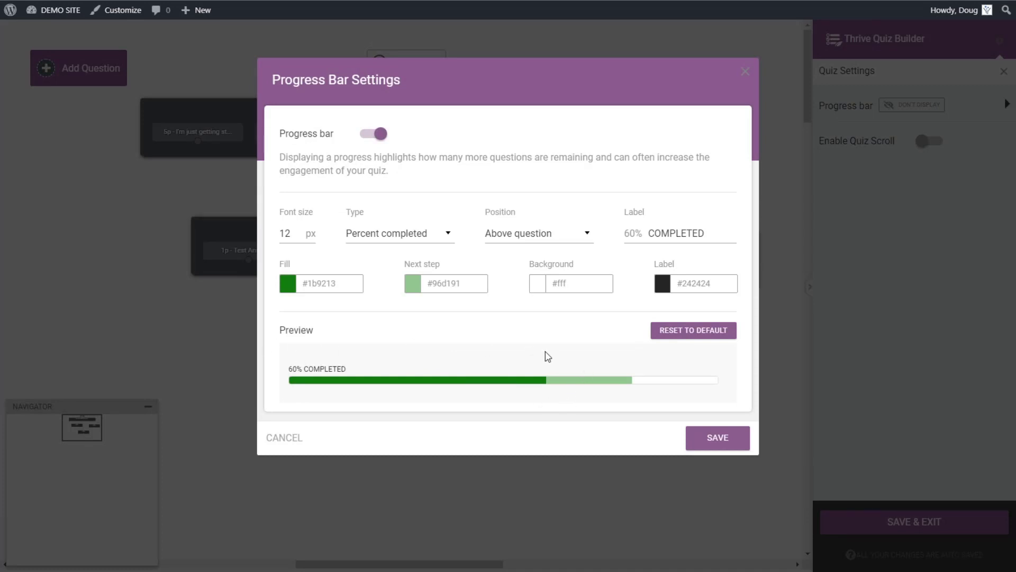
pyautogui.click(288, 284)
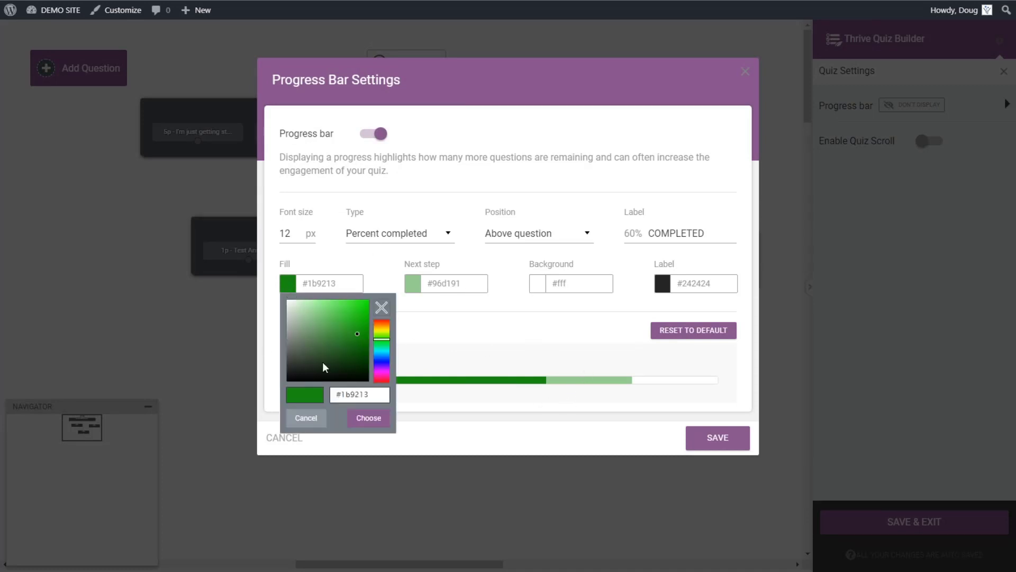
pyautogui.moveTo(374, 394); pyautogui.dragTo(338, 397)
pyautogui.write('#4776bb')
pyautogui.click(360, 417)
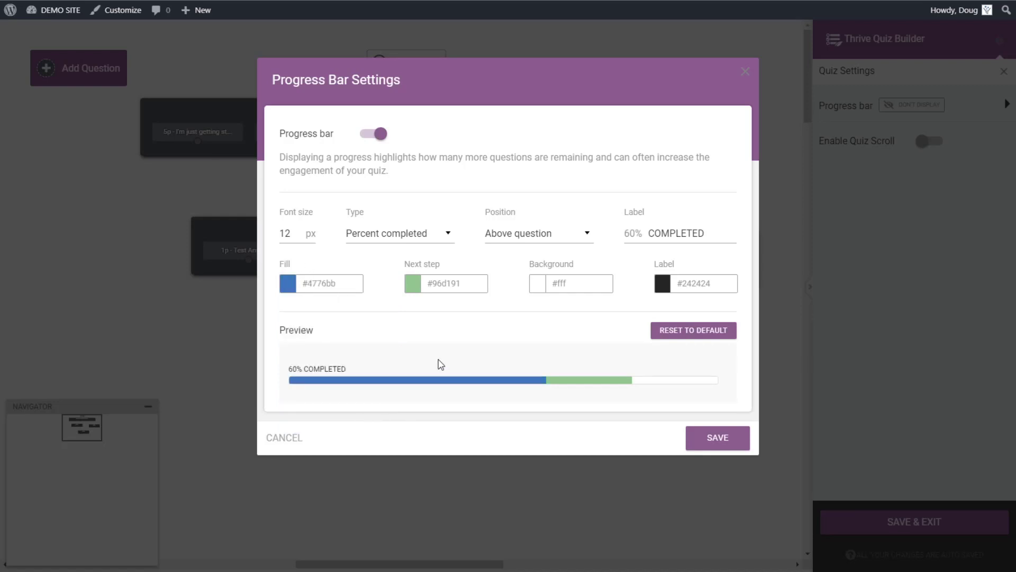
# Step: Set the progress bar's next-step colour to light grey #e2e2e2 and save the settings
pyautogui.click(422, 285)
pyautogui.click(411, 309)
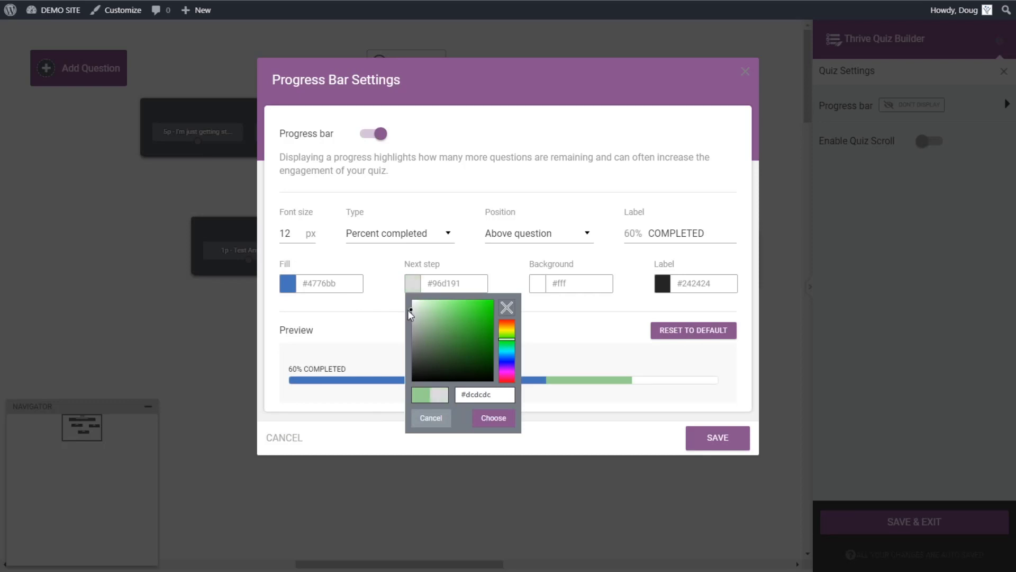
pyautogui.moveTo(417, 307); pyautogui.dragTo(403, 306)
pyautogui.click(509, 419)
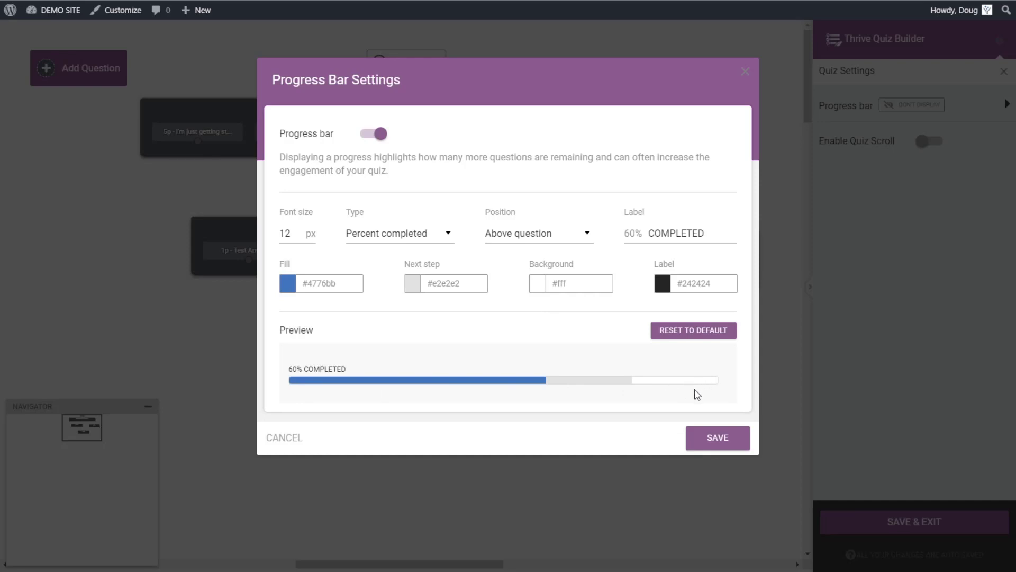
pyautogui.click(720, 437)
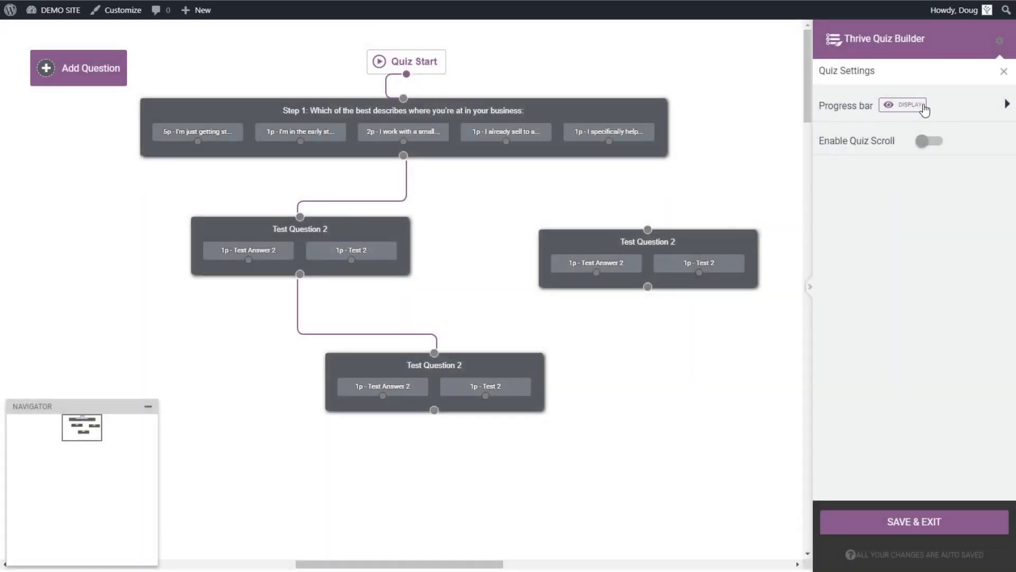
# Step: Turn on Enable Quiz Scroll, then save and exit to the Quiz Funnel Tutorial overview
pyautogui.click(1007, 103)
pyautogui.click(746, 72)
pyautogui.click(932, 141)
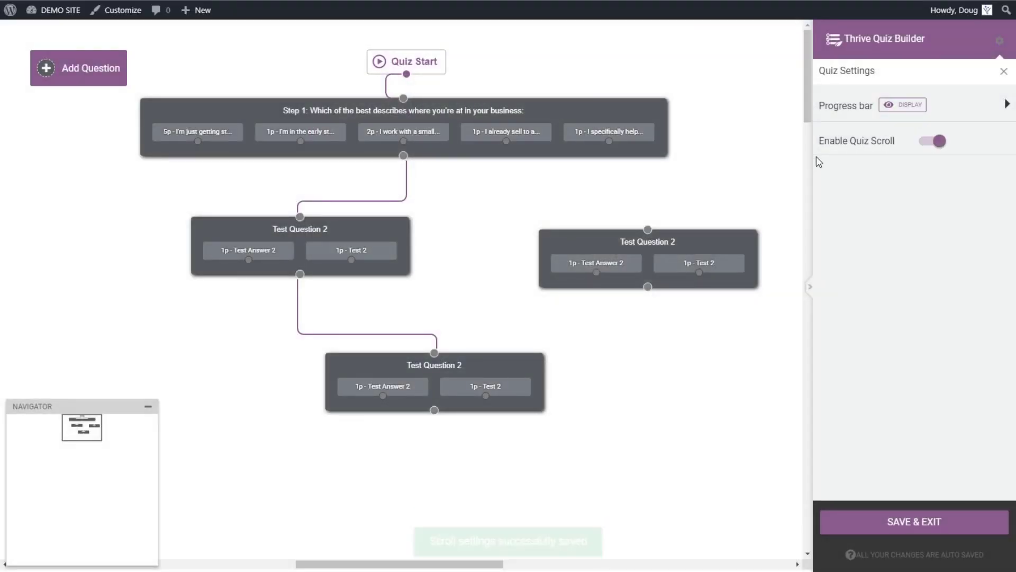
pyautogui.click(901, 523)
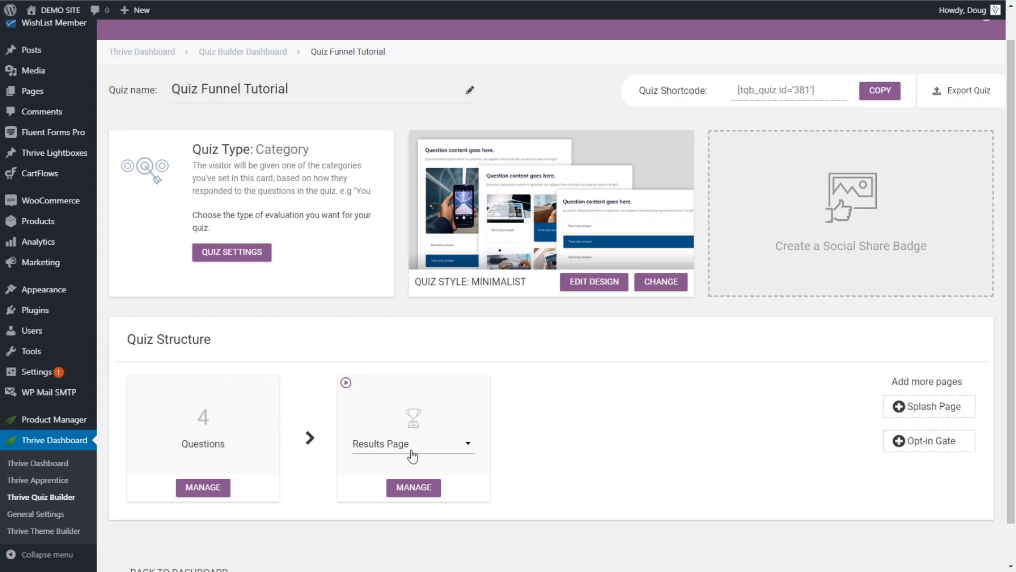
# Step: Open the First Results Page in the visual editor via Results Page MANAGE
pyautogui.click(413, 488)
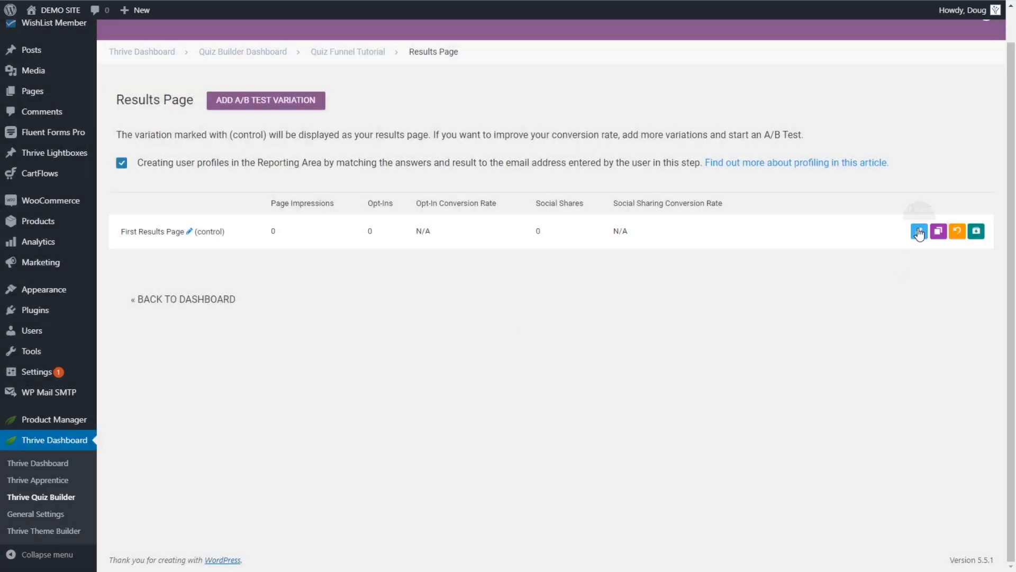
pyautogui.click(919, 233)
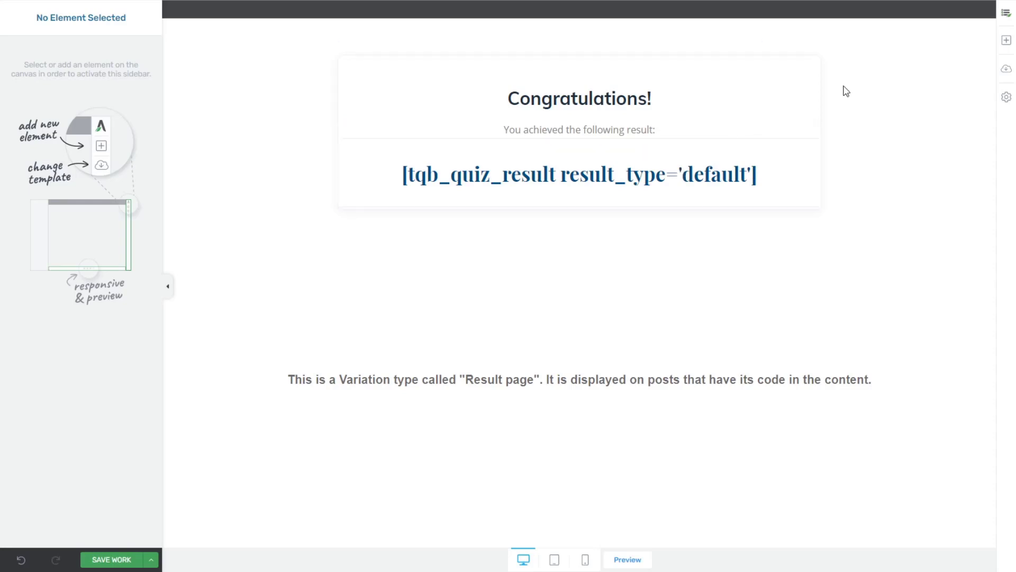
# Step: Add a Dynamic Content block below the result shortcode and set its Category 1 text to 'Category 1'
pyautogui.click(1006, 42)
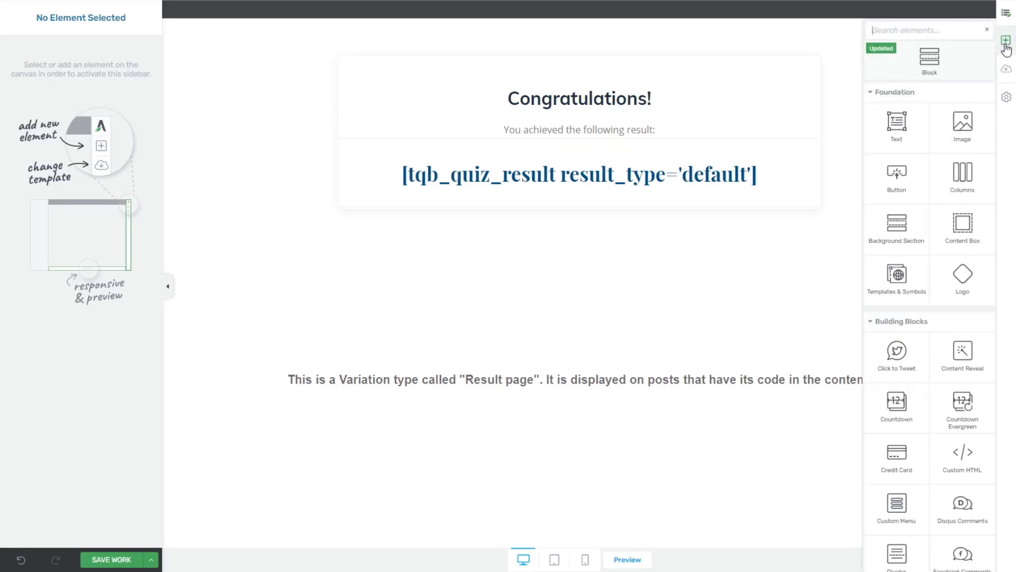
pyautogui.write('dyn')
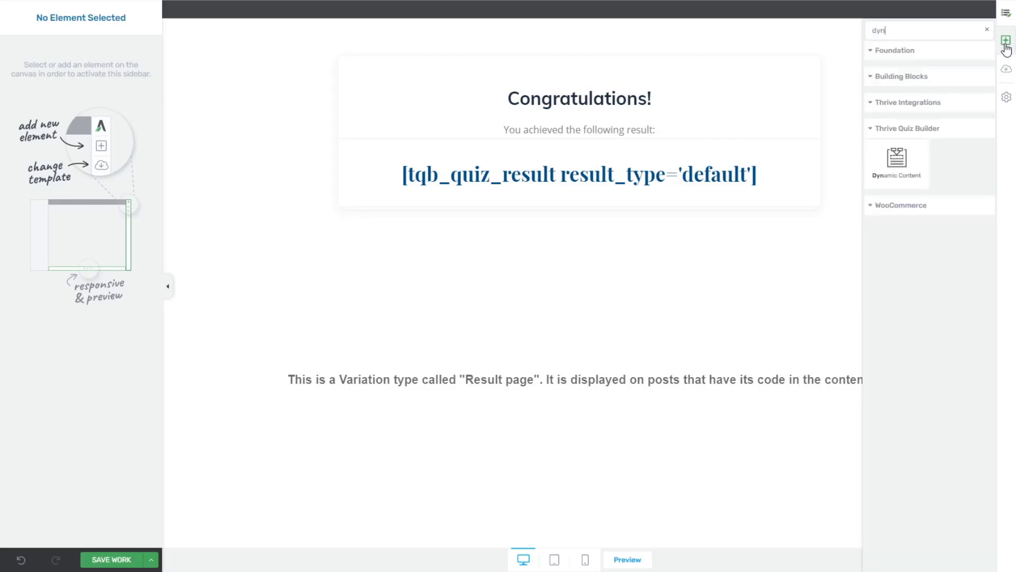
pyautogui.moveTo(899, 162); pyautogui.dragTo(609, 195)
pyautogui.click(583, 288)
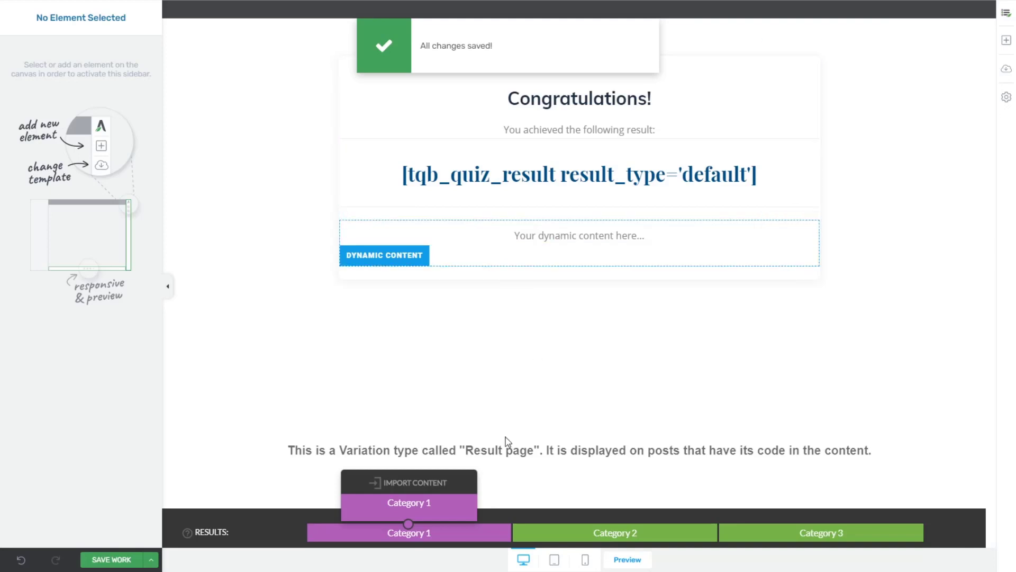
pyautogui.click(659, 240)
pyautogui.moveTo(655, 236); pyautogui.dragTo(514, 236)
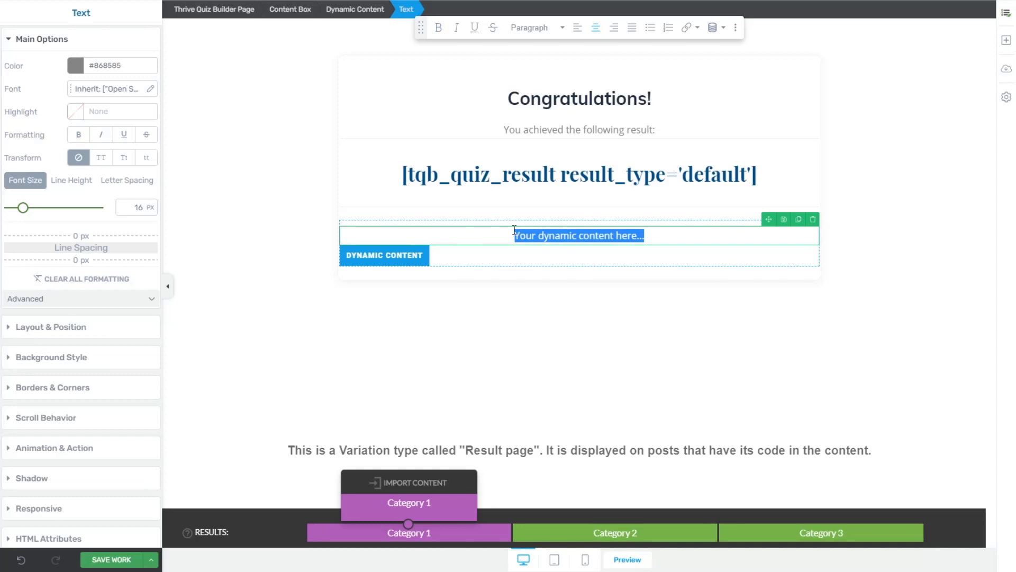
pyautogui.write('Category 1')
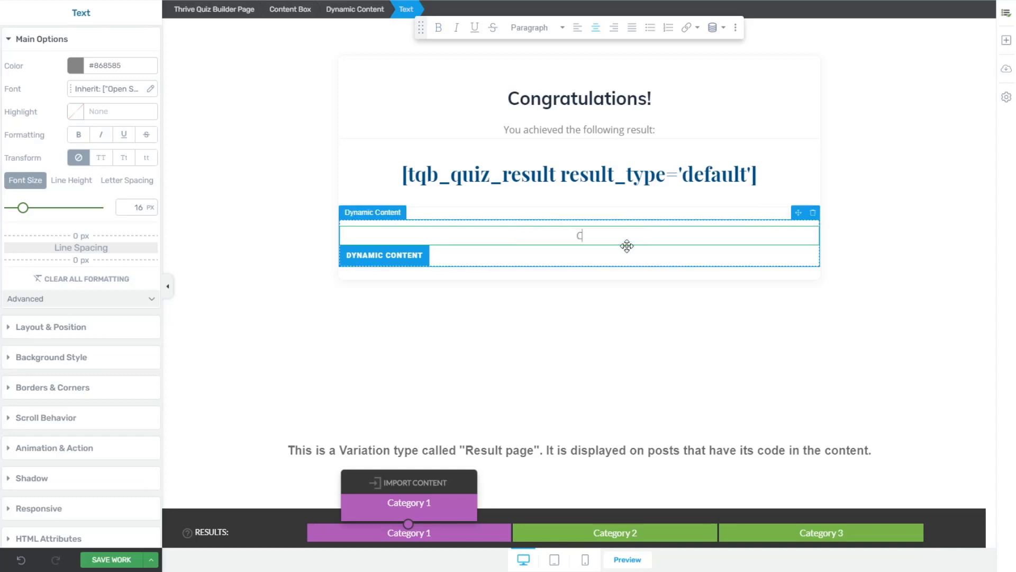
# Step: Set the Category 2 text to 'category 2' and the Category 3 text to 'category.'
pyautogui.click(597, 532)
pyautogui.click(569, 245)
pyautogui.tripleClick(559, 236)
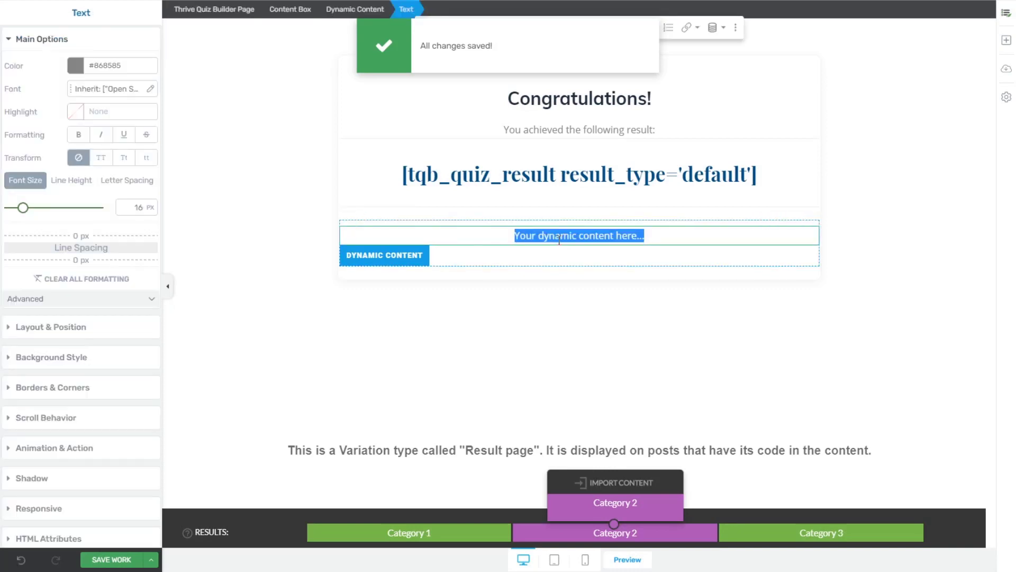
pyautogui.write('category 2')
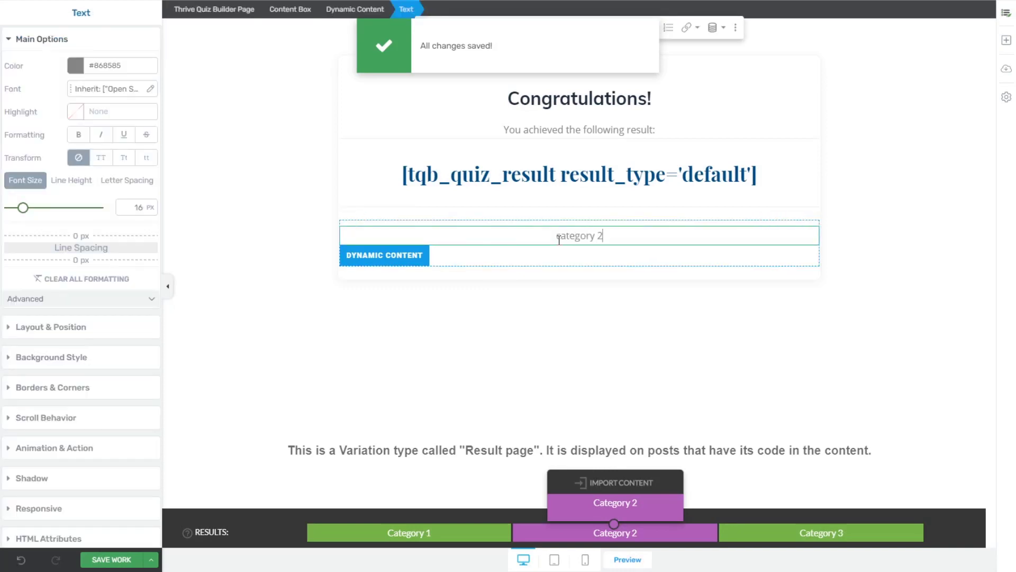
pyautogui.click(812, 533)
pyautogui.tripleClick(598, 236)
pyautogui.write('cate')
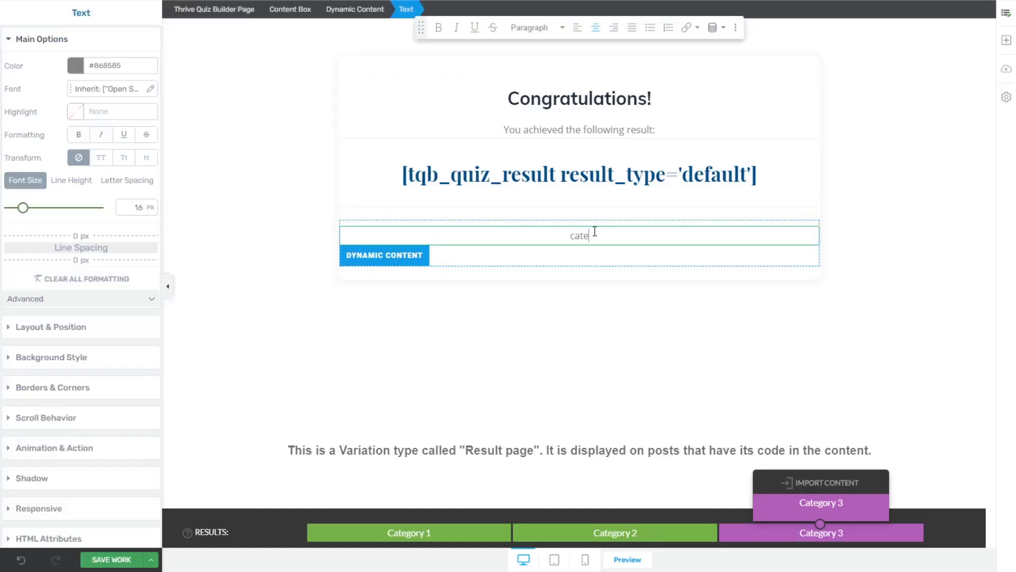
pyautogui.write('gory.')
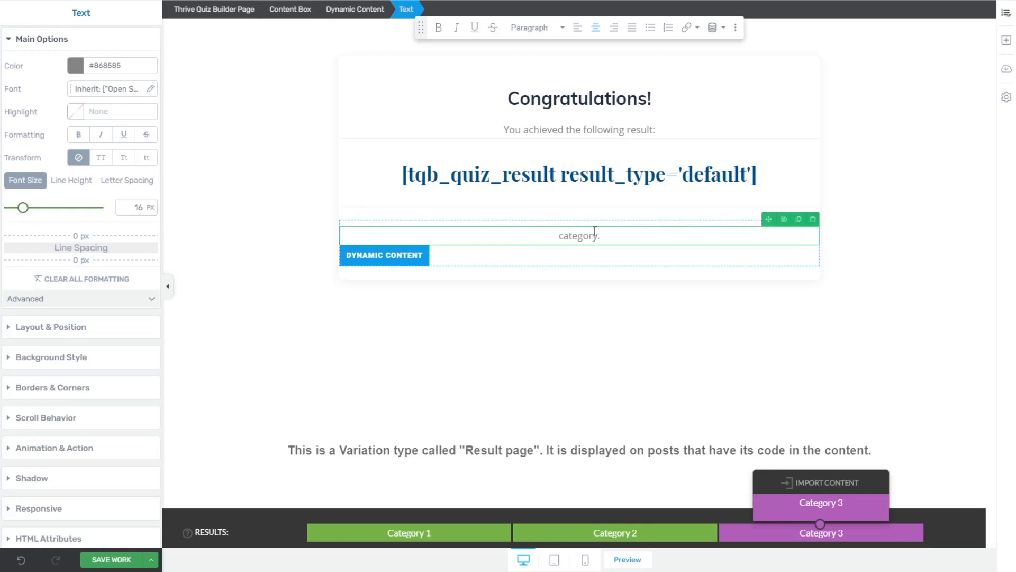
pyautogui.click(668, 323)
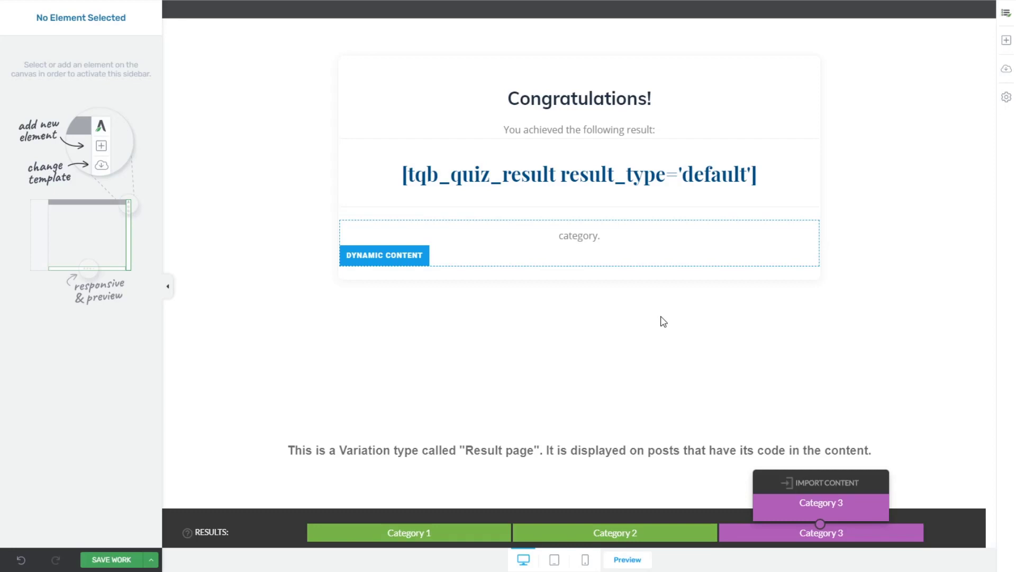
pyautogui.click(1006, 41)
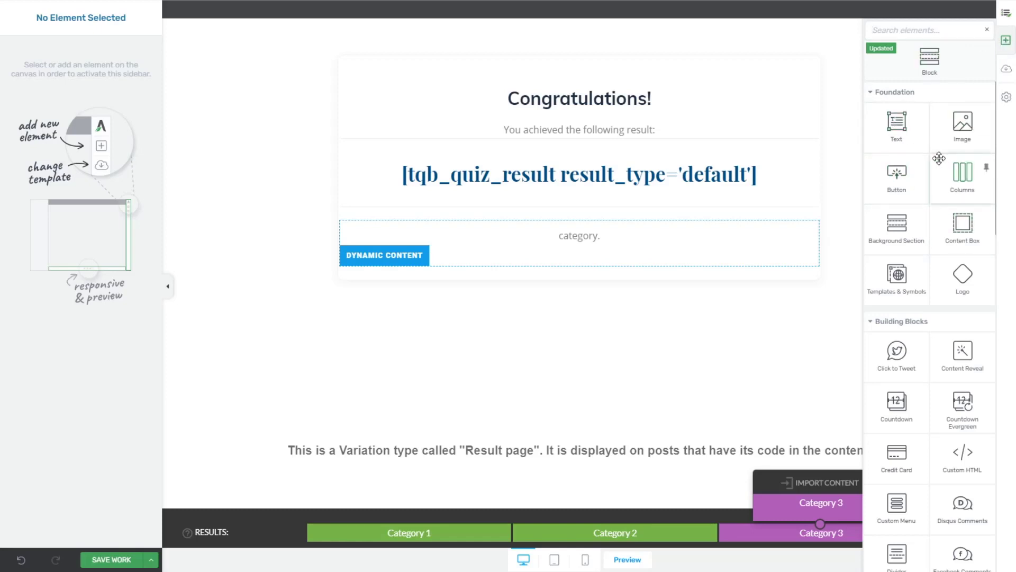
pyautogui.write('lead')
pyautogui.moveTo(910, 117)
pyautogui.mouseDown()
pyautogui.moveTo(636, 203)
pyautogui.moveTo(598, 259)
pyautogui.mouseUp()
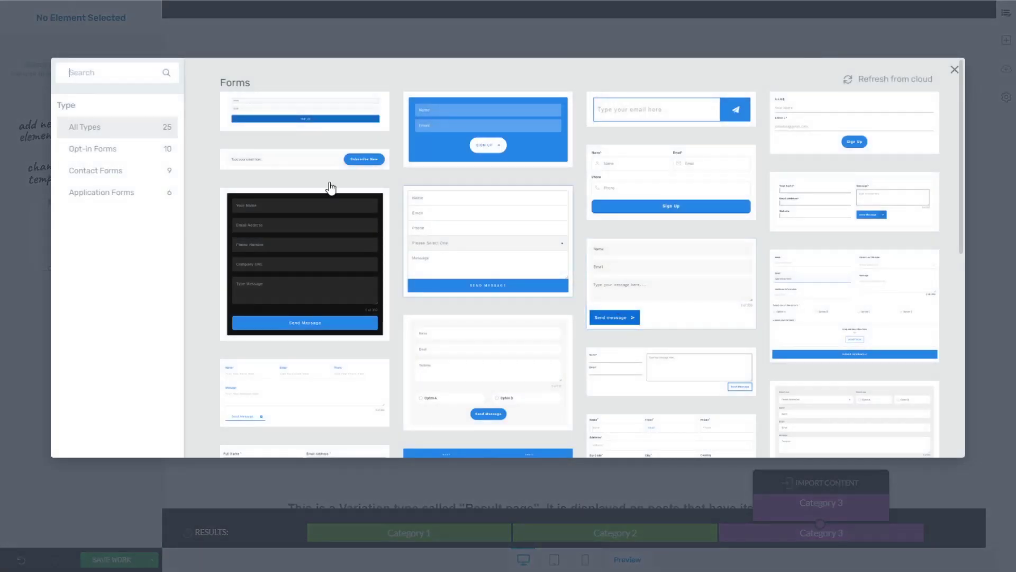
pyautogui.click(623, 118)
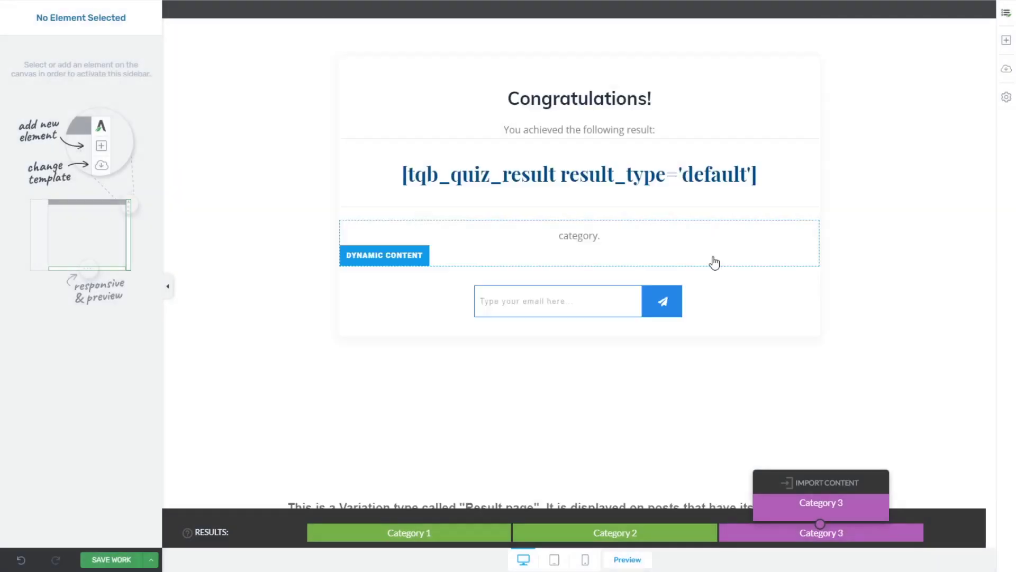
pyautogui.click(692, 382)
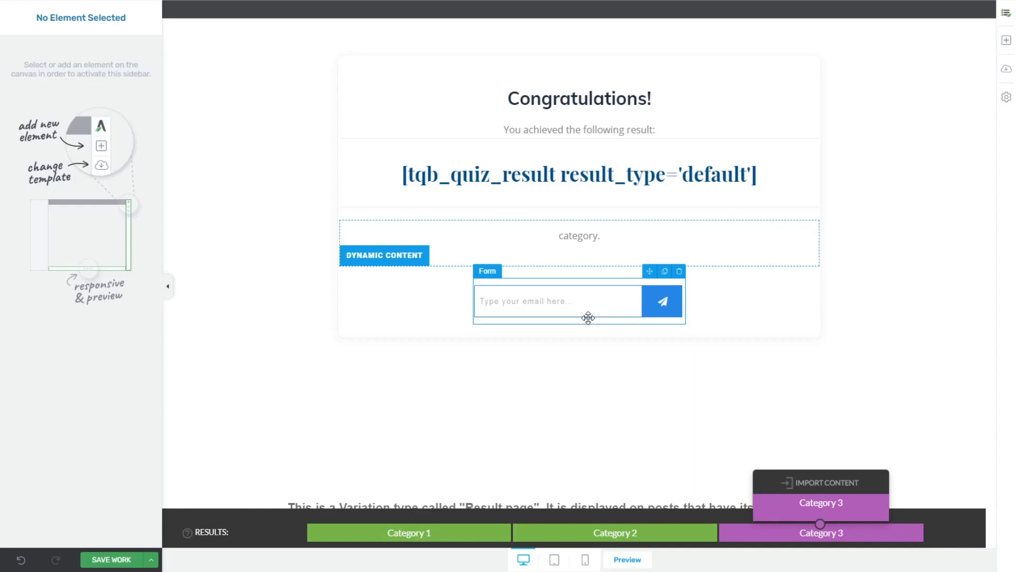
pyautogui.click(679, 271)
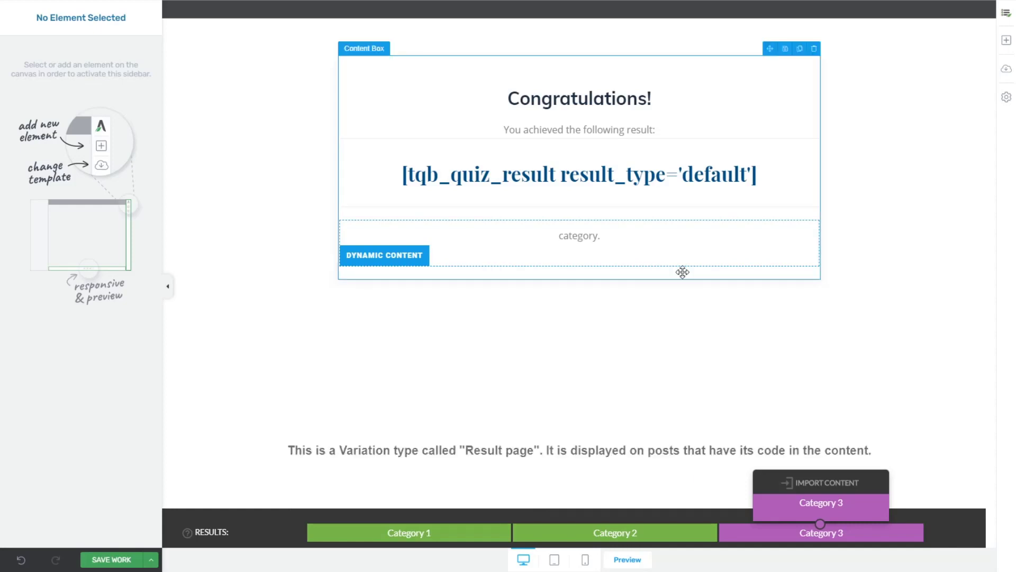
# Step: Insert a Lead Generation form using the Name, Email, Phone Sign Up template below Dynamic Content
pyautogui.click(1003, 42)
pyautogui.write('lead')
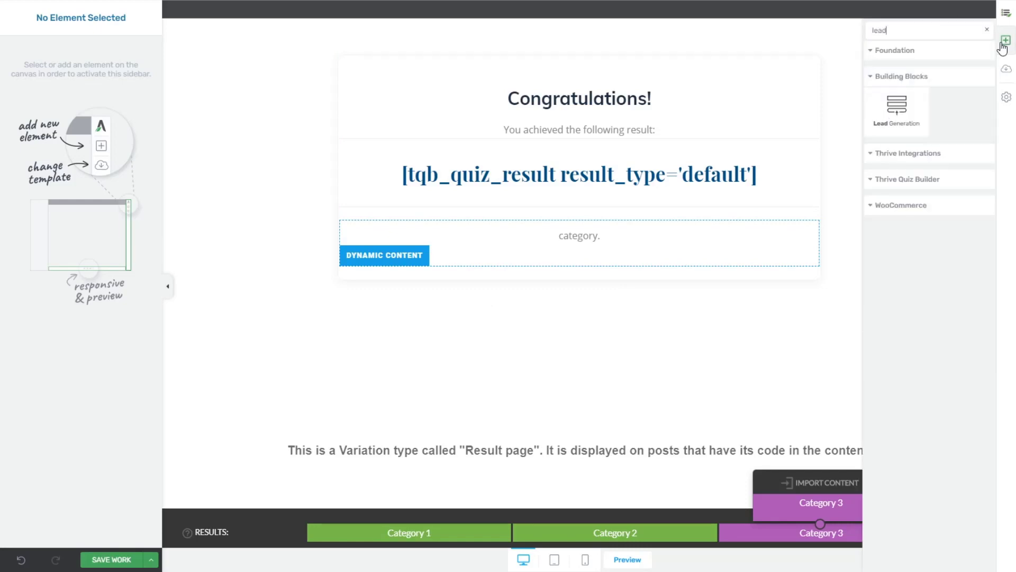
pyautogui.moveTo(897, 116); pyautogui.dragTo(617, 264)
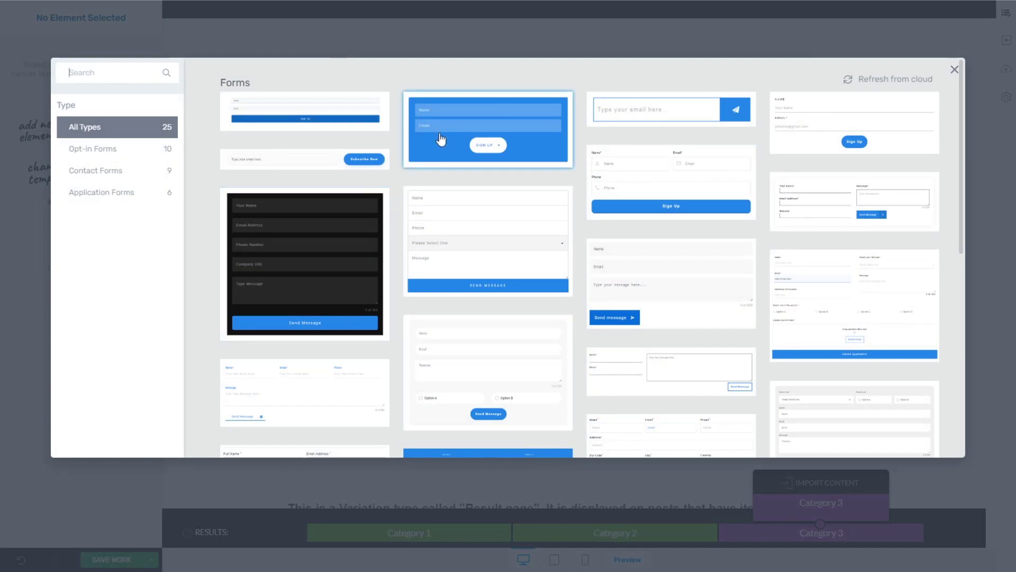
pyautogui.click(646, 182)
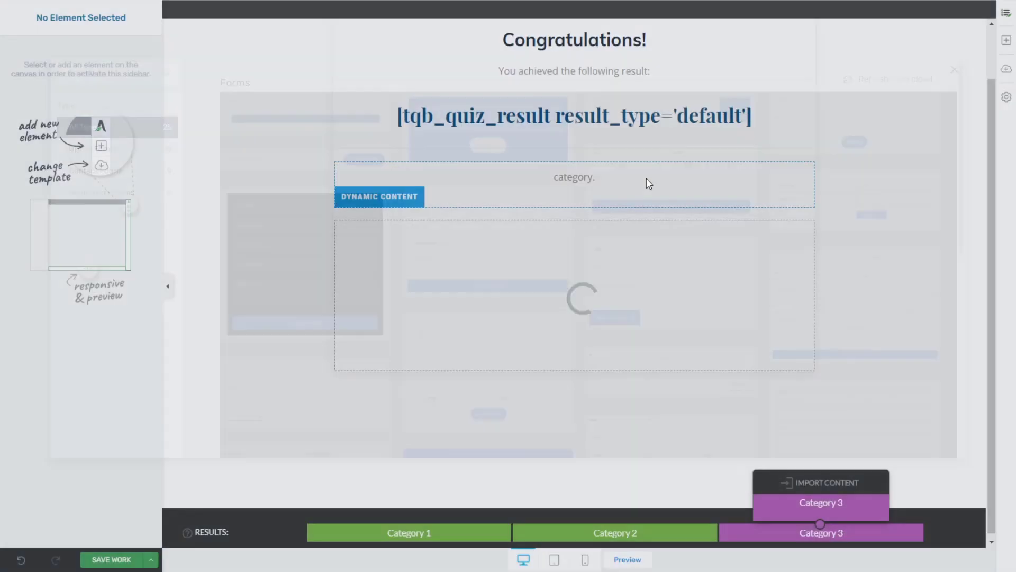
pyautogui.click(868, 217)
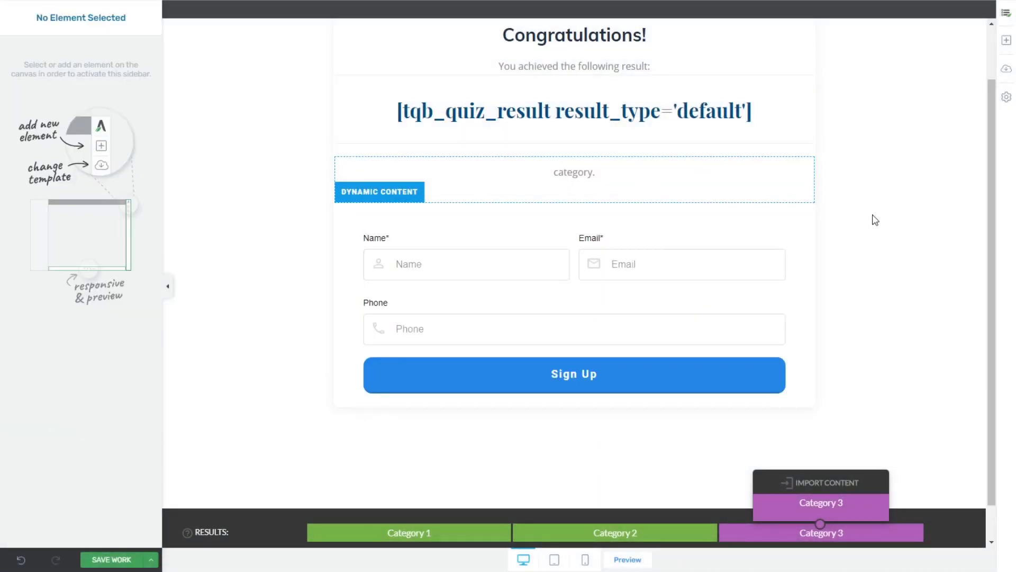
pyautogui.scroll(1, 871, 238)
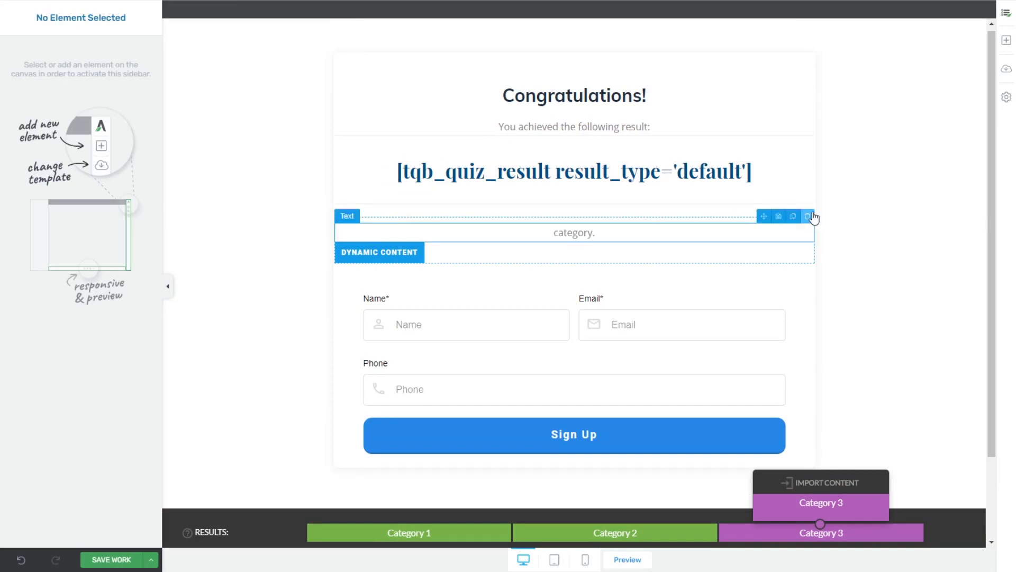
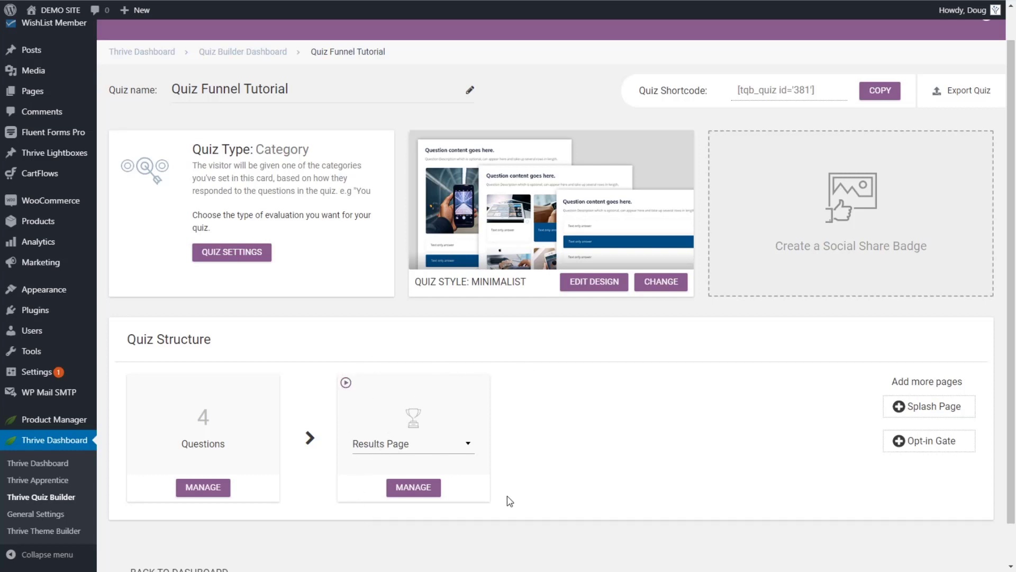
# Step: Briefly switch the quiz ending to a URL redirect, then set it back to Results Page
pyautogui.click(388, 449)
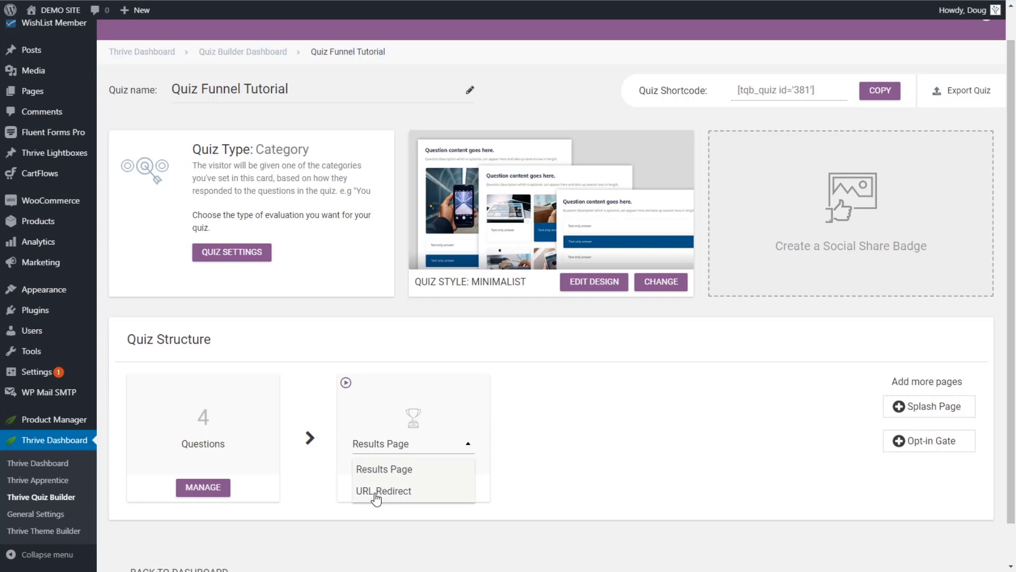
pyautogui.click(377, 491)
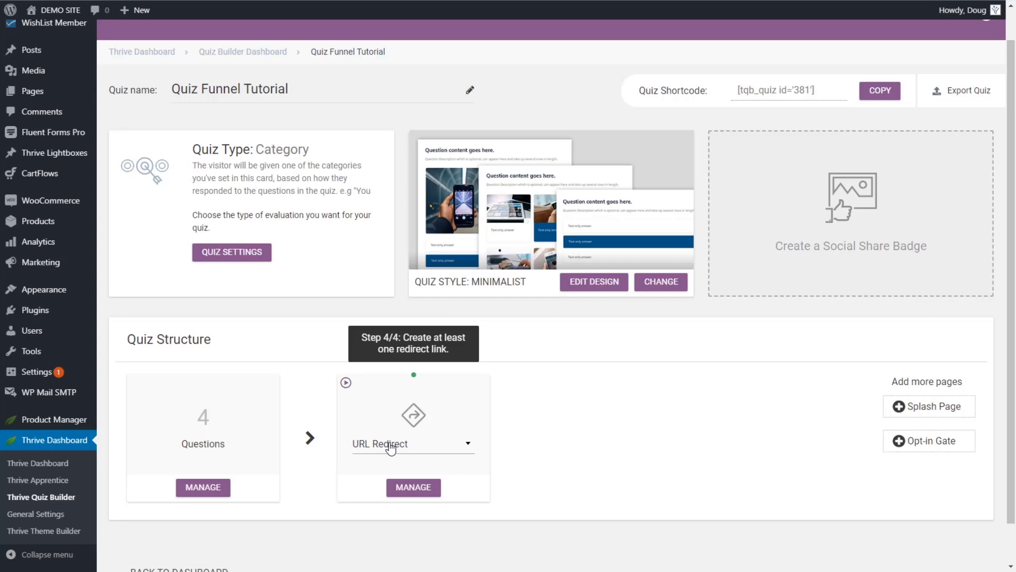
pyautogui.click(391, 449)
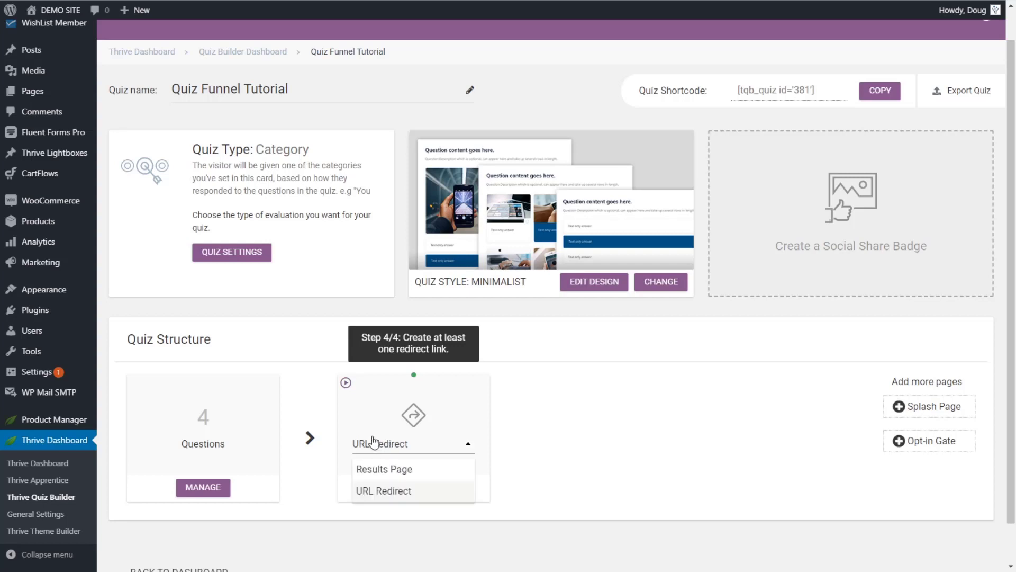
pyautogui.click(370, 466)
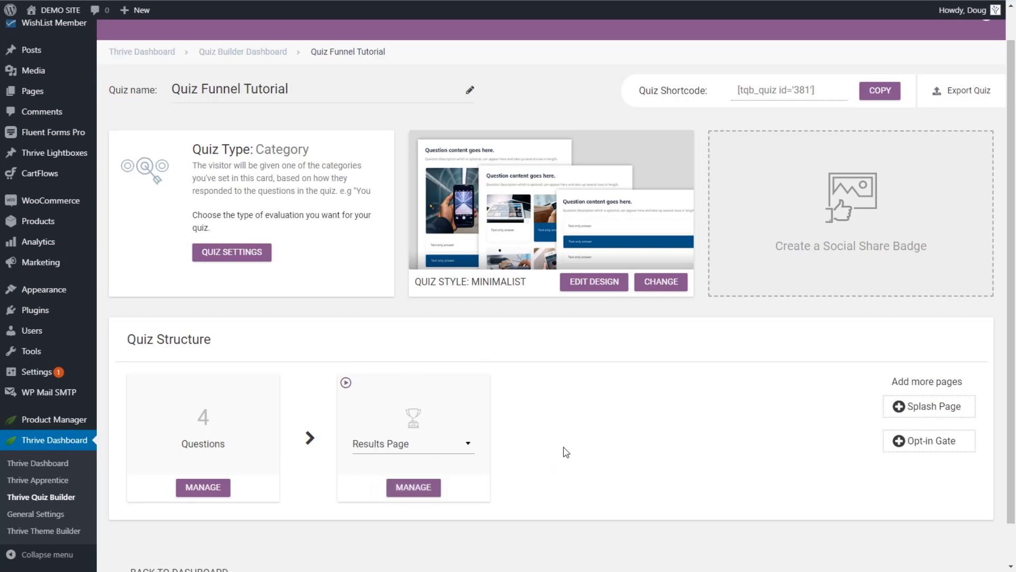
# Step: Add an Opt-in Gate after the questions and open its variation for design editing
pyautogui.click(911, 444)
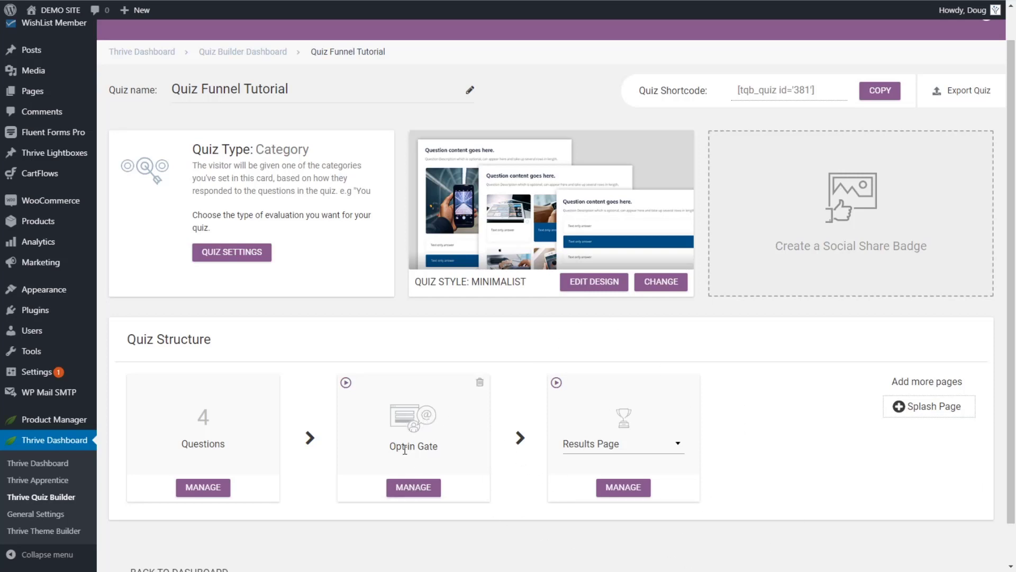
pyautogui.click(411, 485)
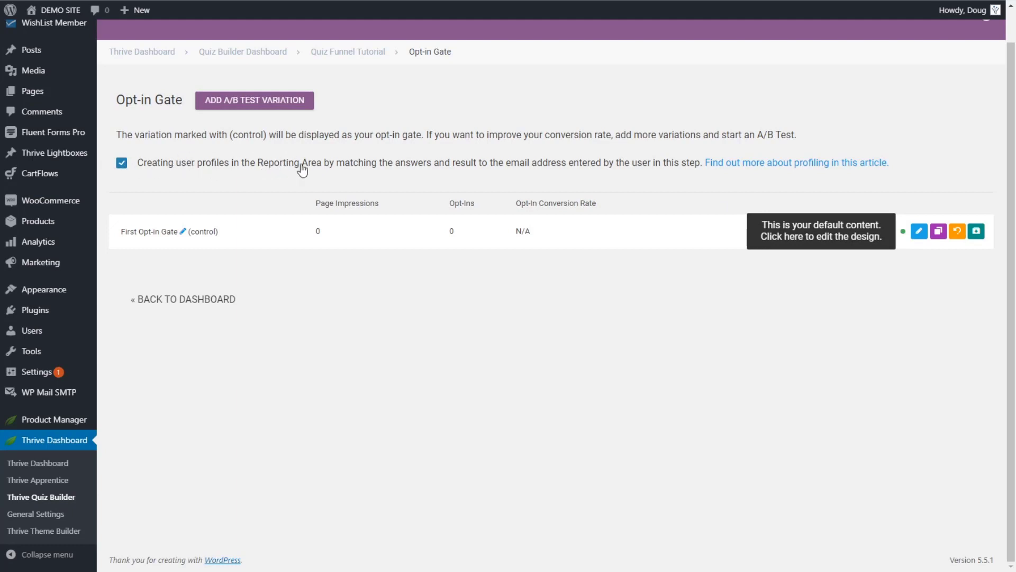
pyautogui.scroll(1, 778, 109)
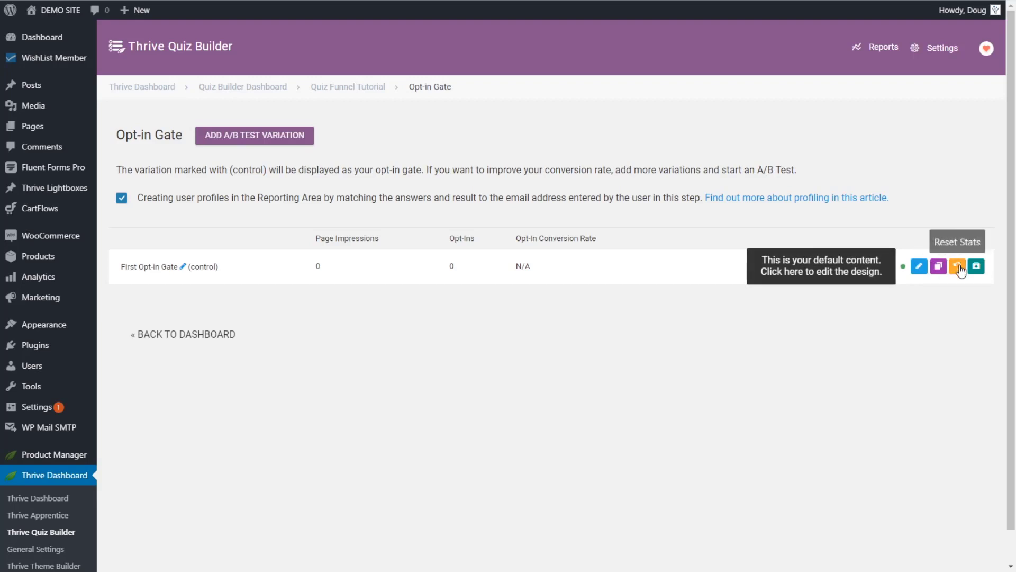
pyautogui.click(921, 267)
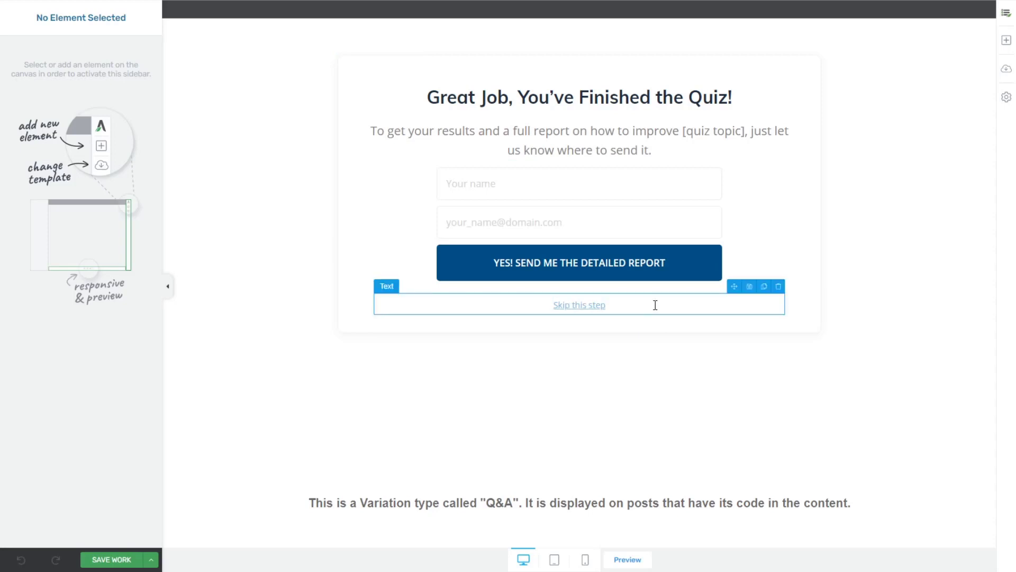
# Step: Delete the Skip this step link so only the name-and-email signup form remains
pyautogui.click(778, 286)
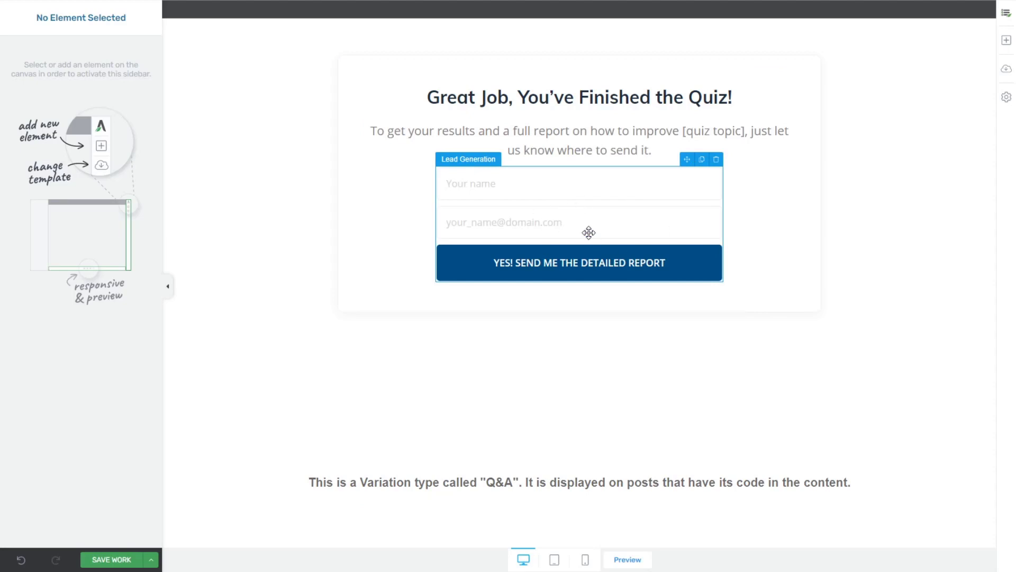
pyautogui.click(462, 95)
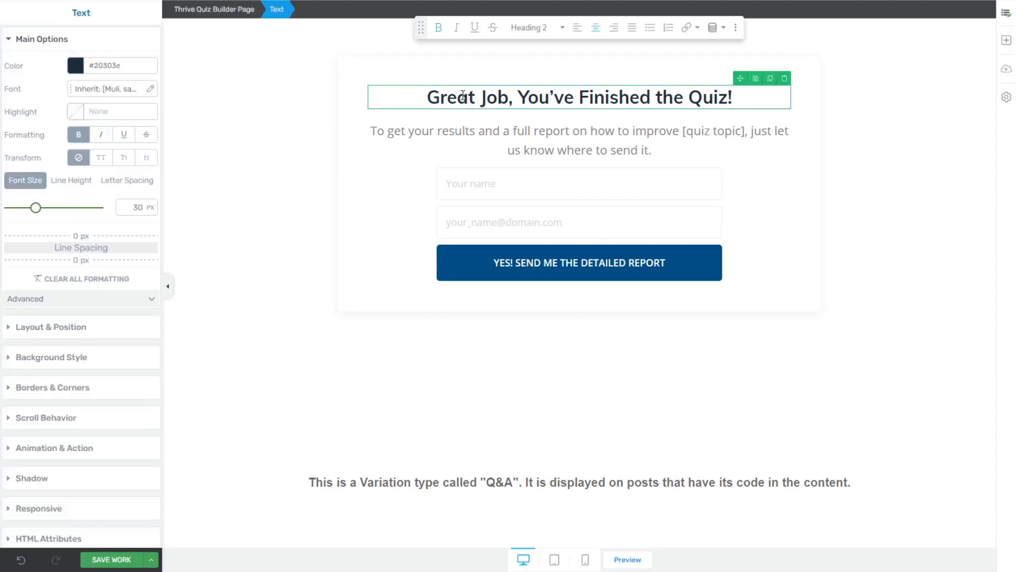
pyautogui.tripleClick(462, 95)
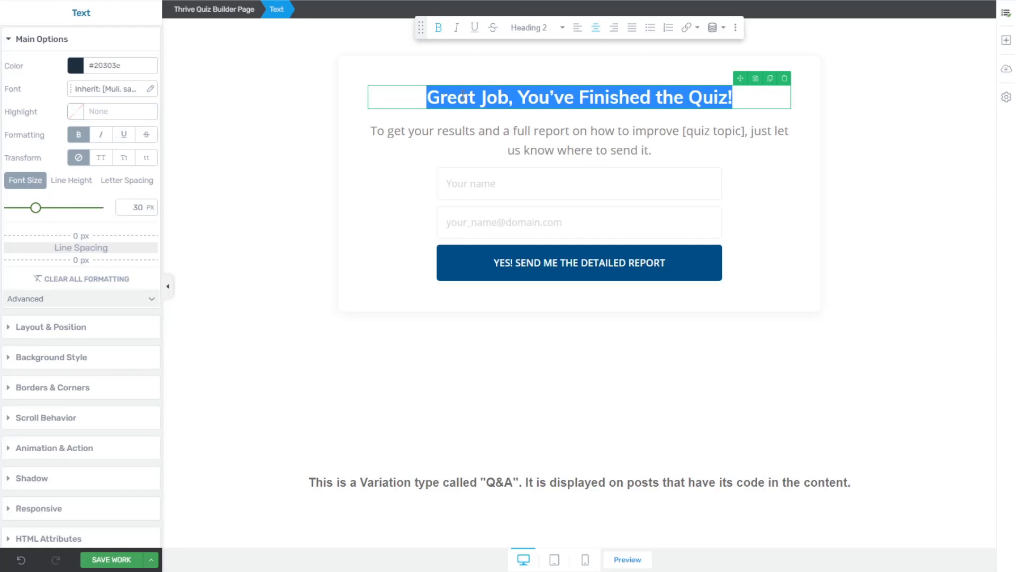
pyautogui.click(296, 191)
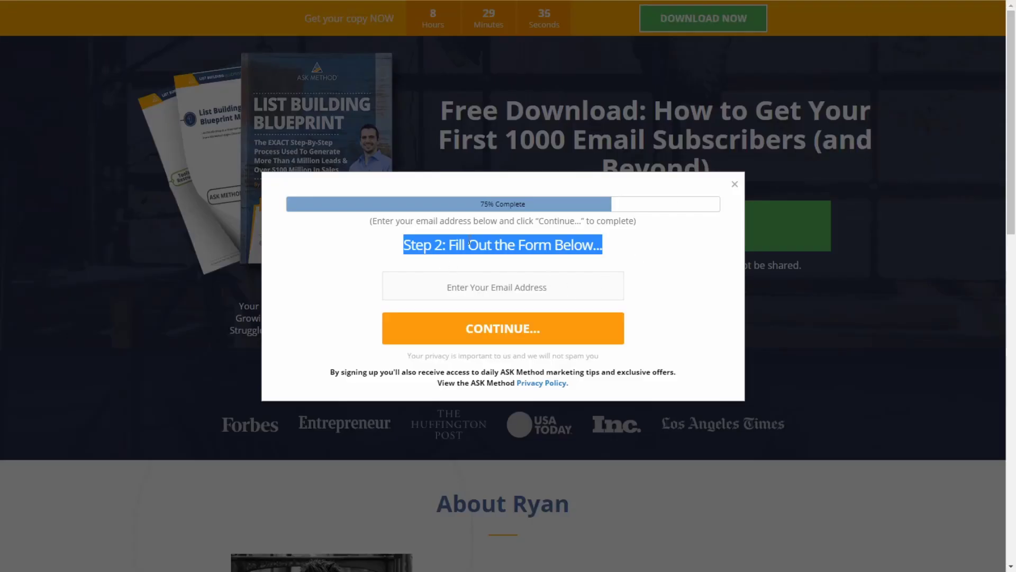
pyautogui.click(488, 235)
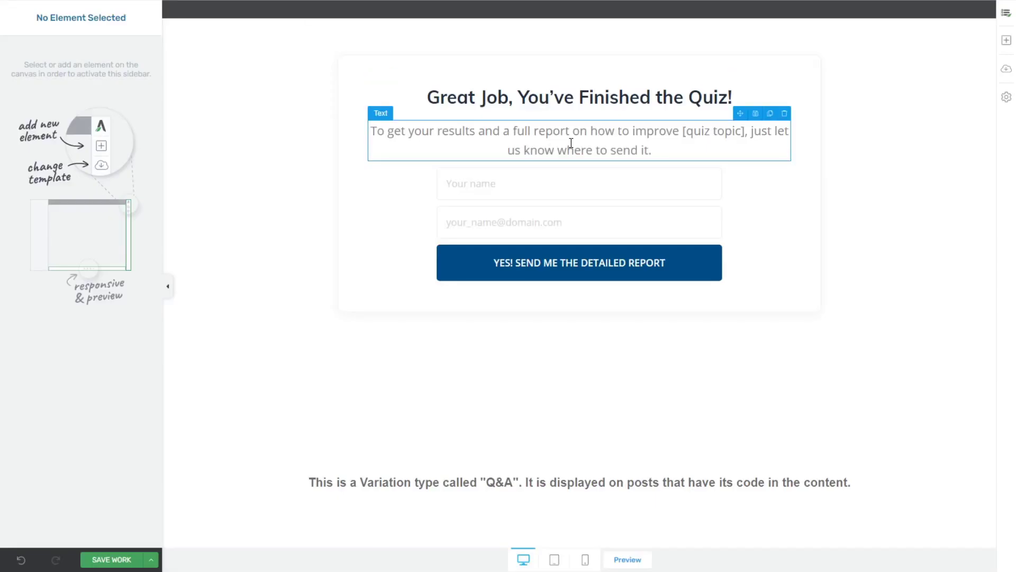
pyautogui.click(519, 183)
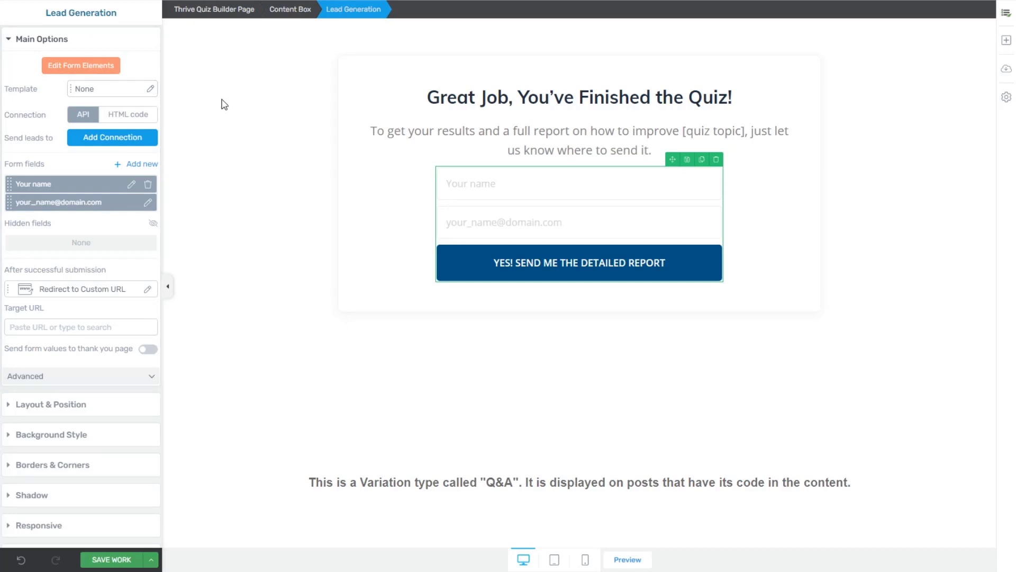
# Step: Swap the gate's signup form for the Opt-in Form 09 single-email template
pyautogui.click(150, 89)
pyautogui.click(678, 115)
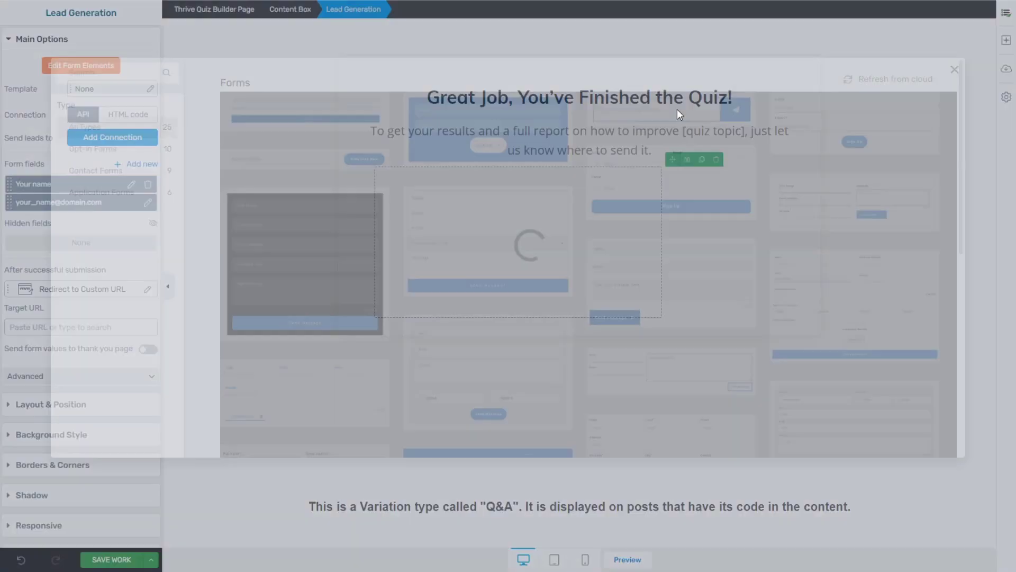
pyautogui.click(455, 333)
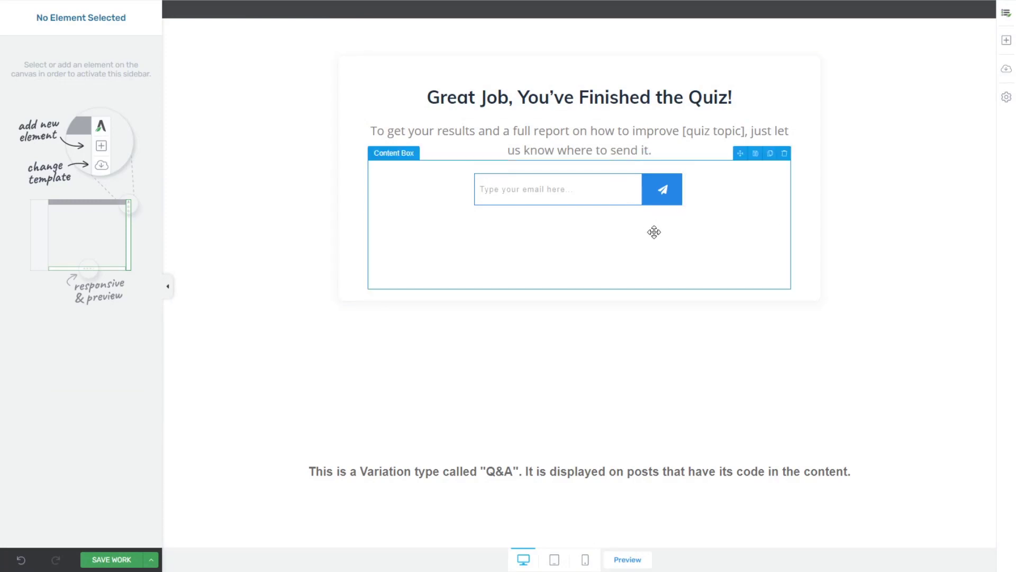
pyautogui.click(509, 200)
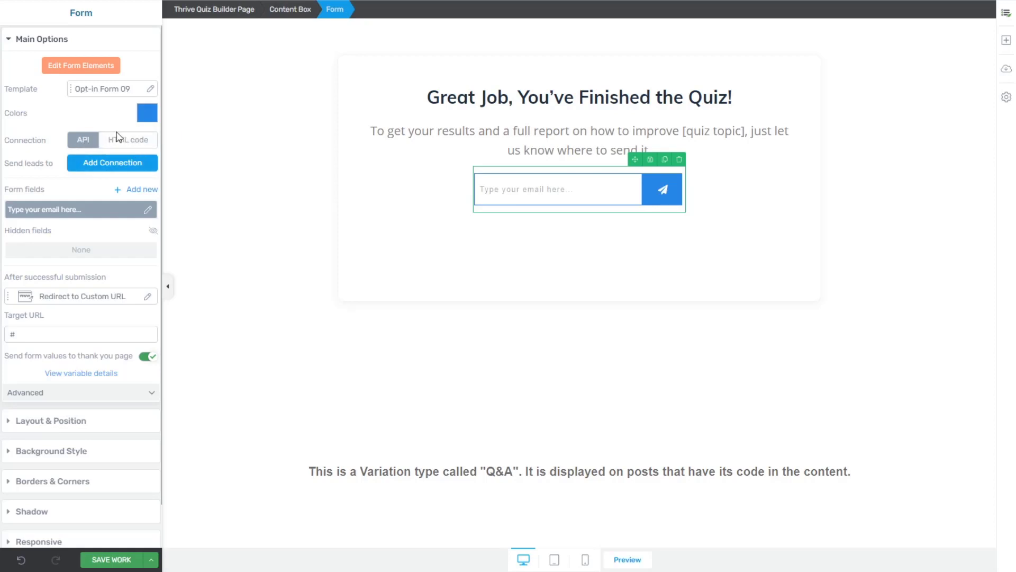
# Step: Add a ConvertKit connection on the Convology Landing Home list, sending the quiz result as tag
pyautogui.click(90, 166)
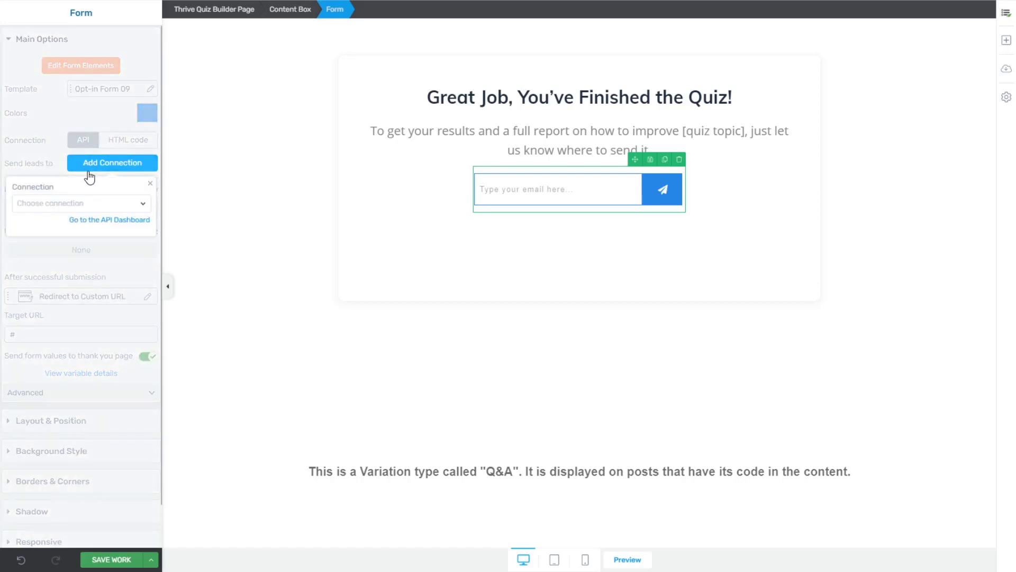
pyautogui.click(58, 204)
pyautogui.click(56, 253)
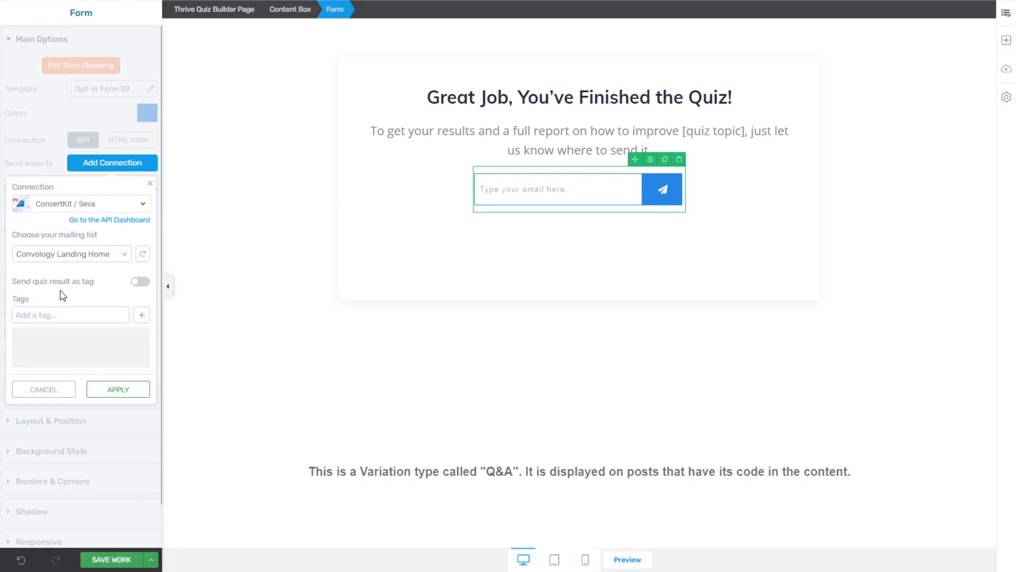
pyautogui.click(138, 281)
pyautogui.click(66, 317)
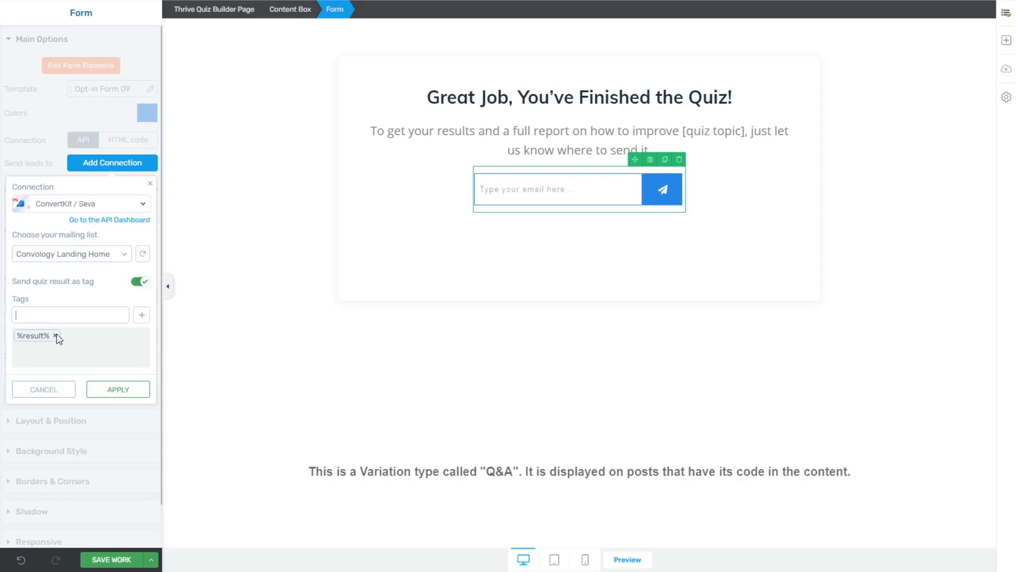
# Step: Replace the quiz-result tag with a TechStackQuiz tag and apply the ConvertKit connection
pyautogui.click(138, 281)
pyautogui.write('TechStackQuiz')
pyautogui.click(141, 315)
pyautogui.click(120, 390)
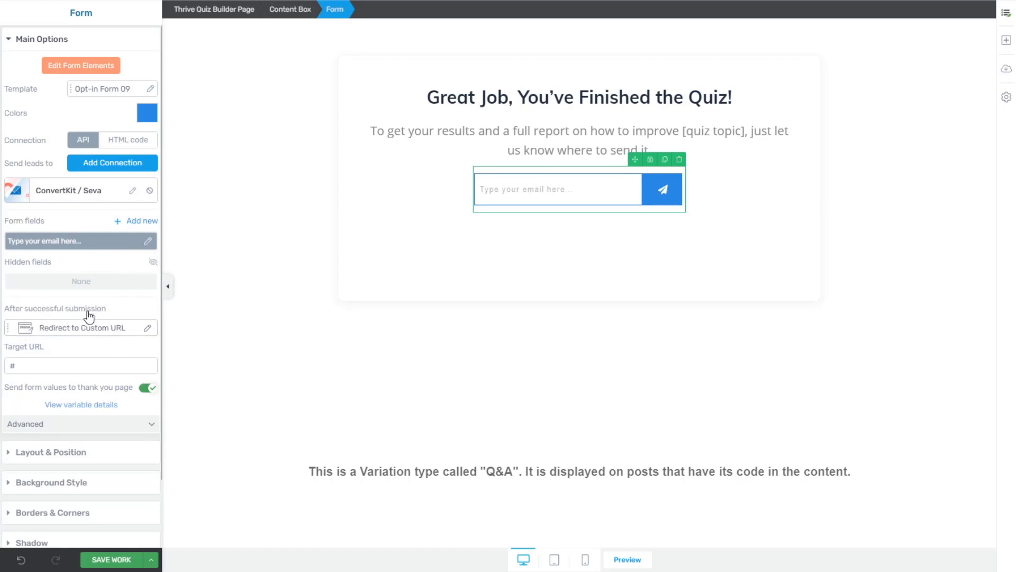
pyautogui.click(128, 332)
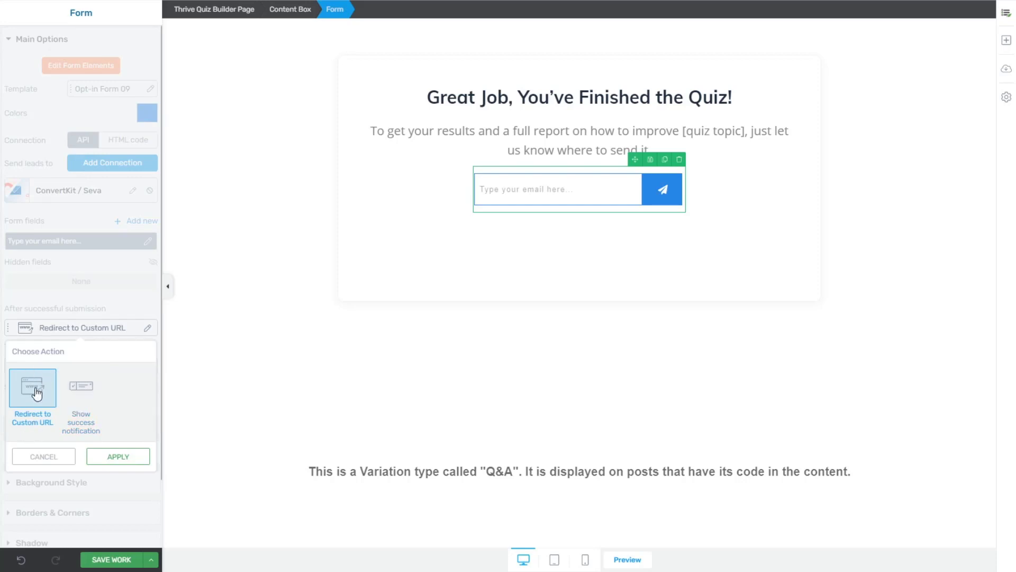
pyautogui.click(114, 457)
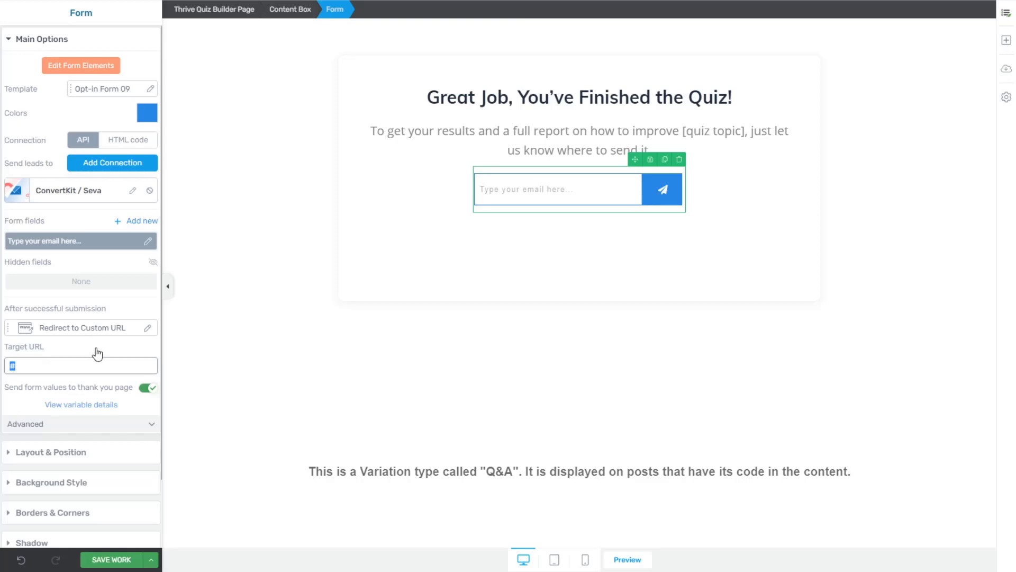
pyautogui.click(424, 358)
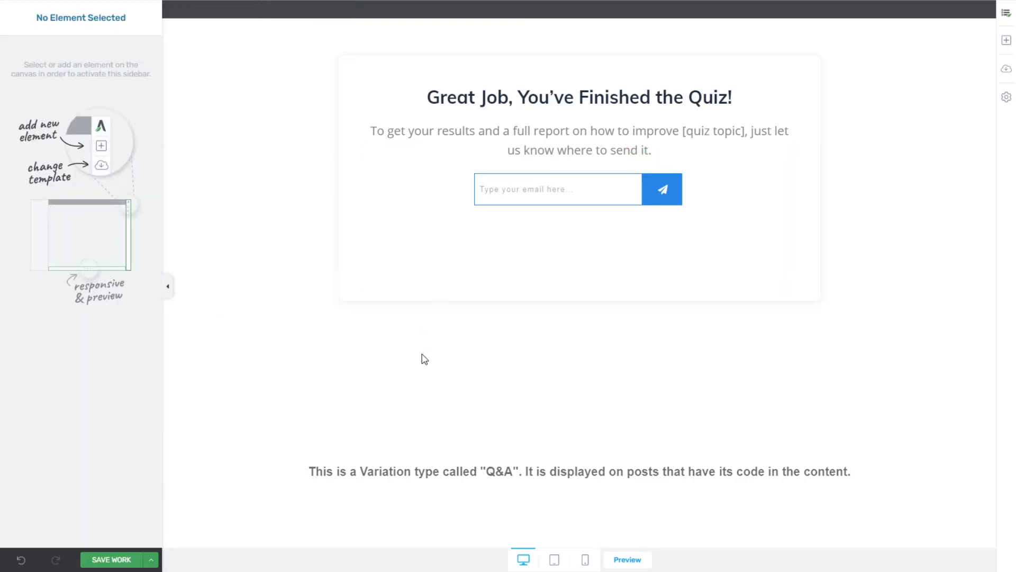
pyautogui.click(516, 188)
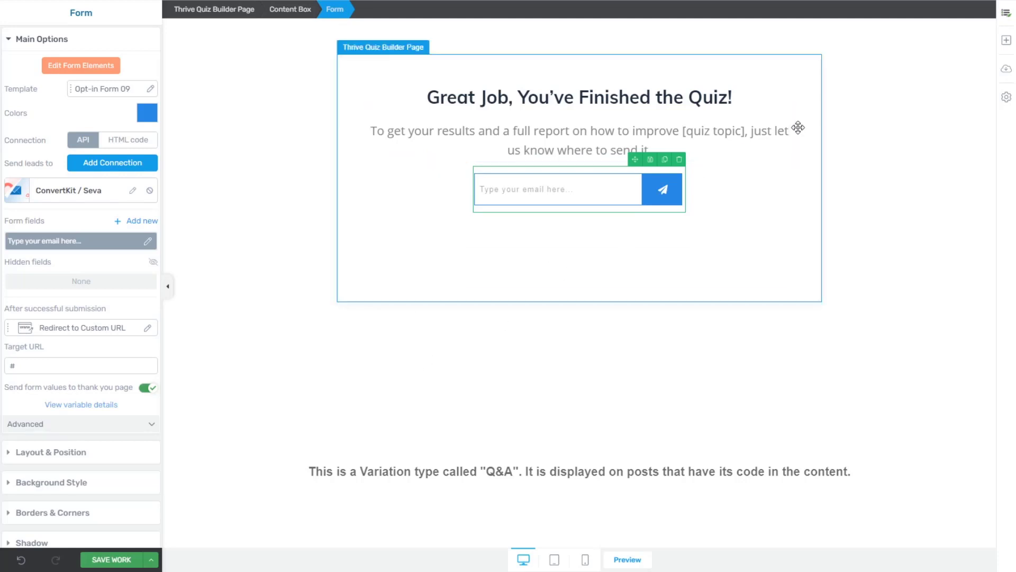
# Step: Add a Dynamic Content block below the intro text and move the email form into it
pyautogui.click(1004, 45)
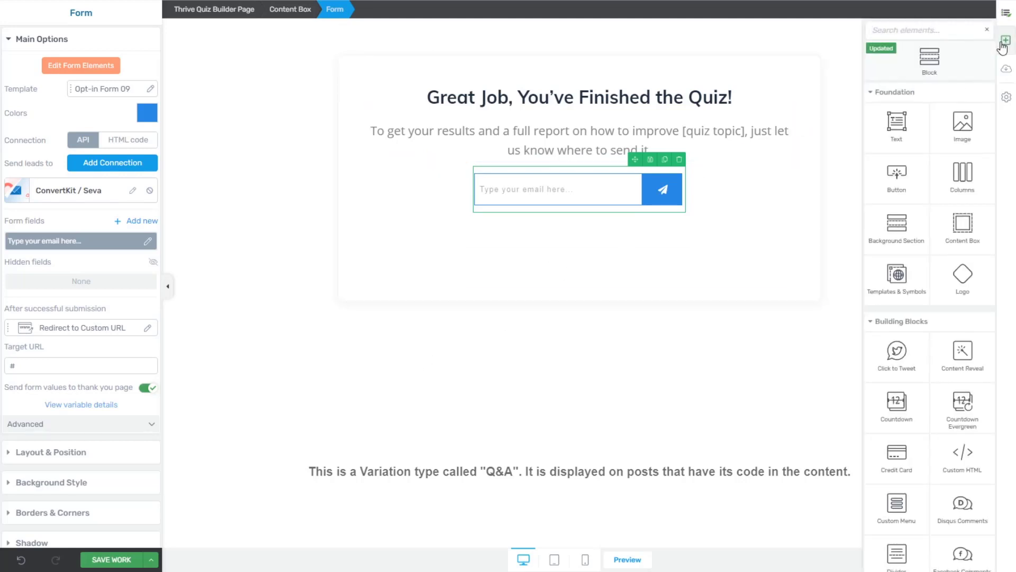
pyautogui.write('dynamic')
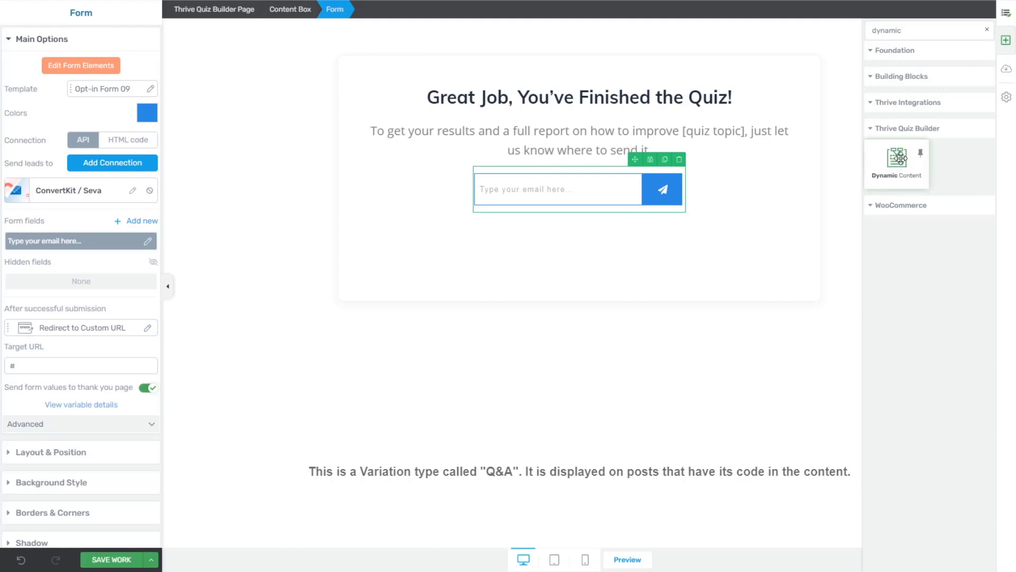
pyautogui.moveTo(900, 157); pyautogui.dragTo(625, 157)
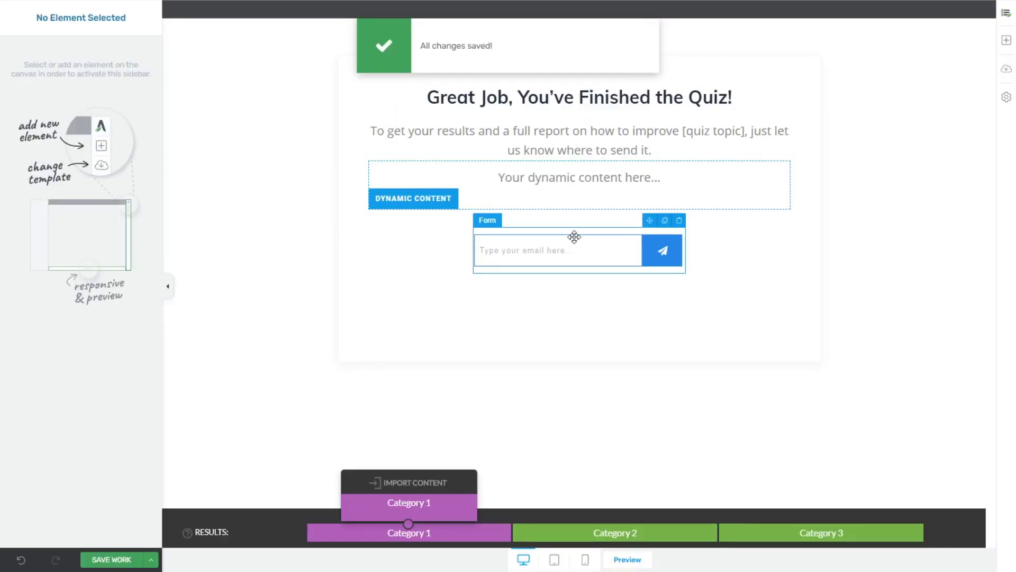
pyautogui.moveTo(576, 236); pyautogui.dragTo(585, 170)
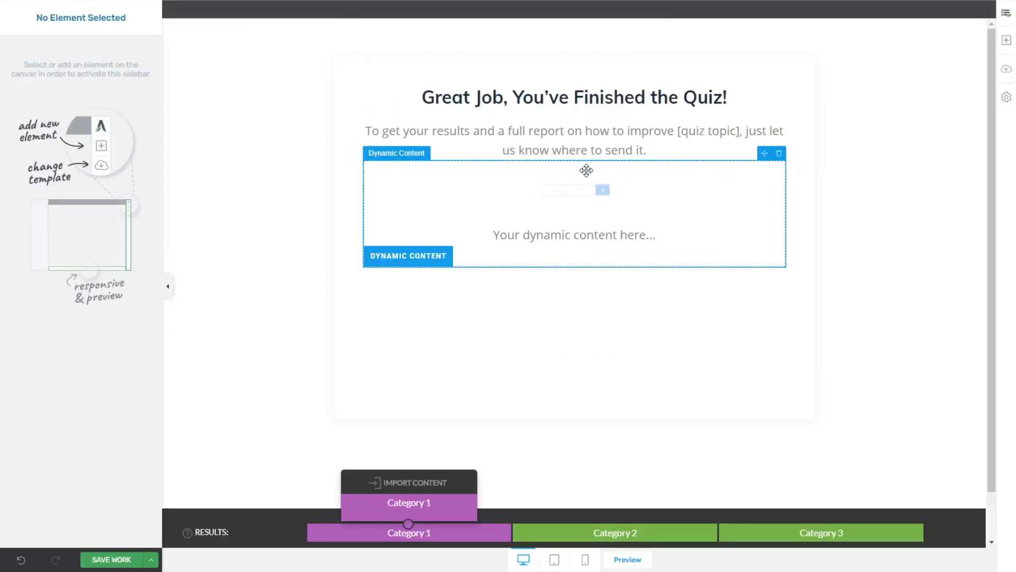
pyautogui.click(530, 198)
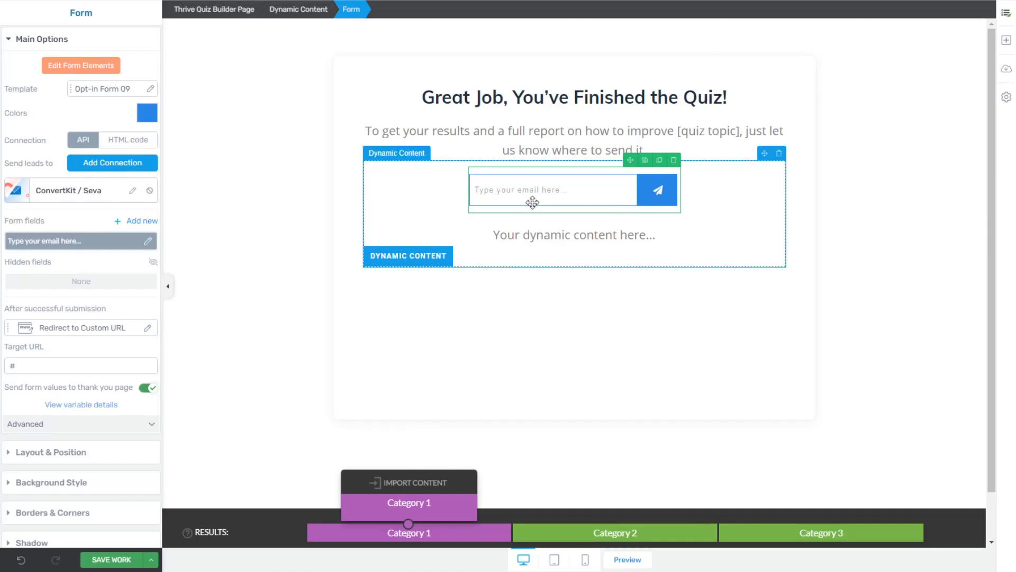
# Step: In Category 2, insert an Opt-in Form 09 lead form and delete the placeholder text
pyautogui.click(617, 533)
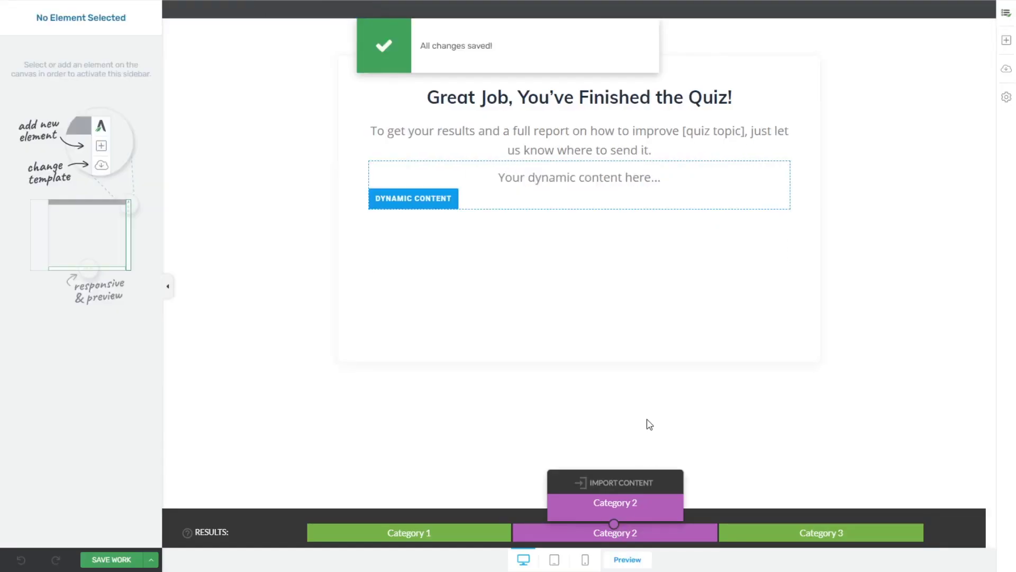
pyautogui.click(1006, 40)
pyautogui.write('lead')
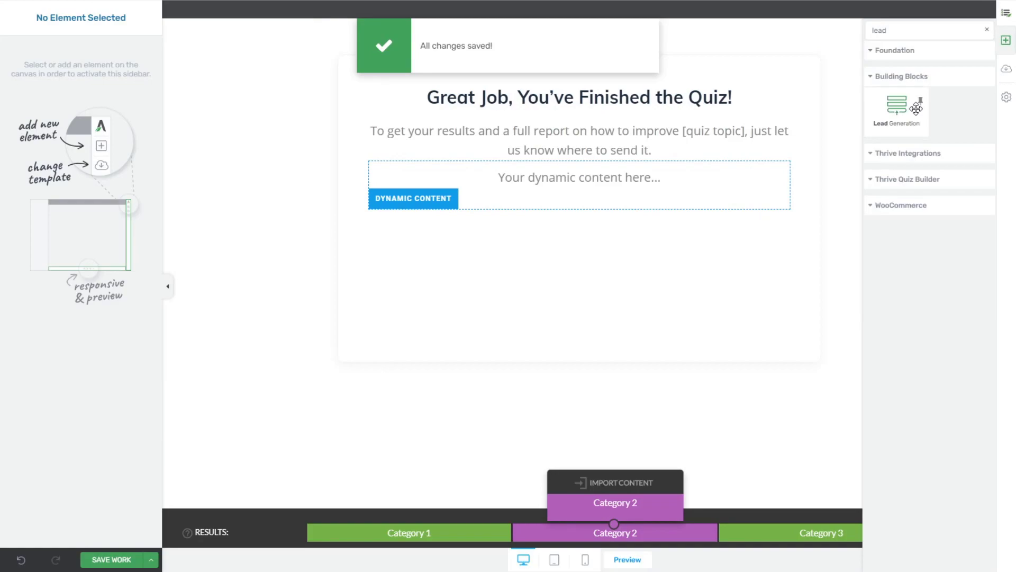
pyautogui.moveTo(916, 109); pyautogui.dragTo(604, 177)
pyautogui.click(660, 113)
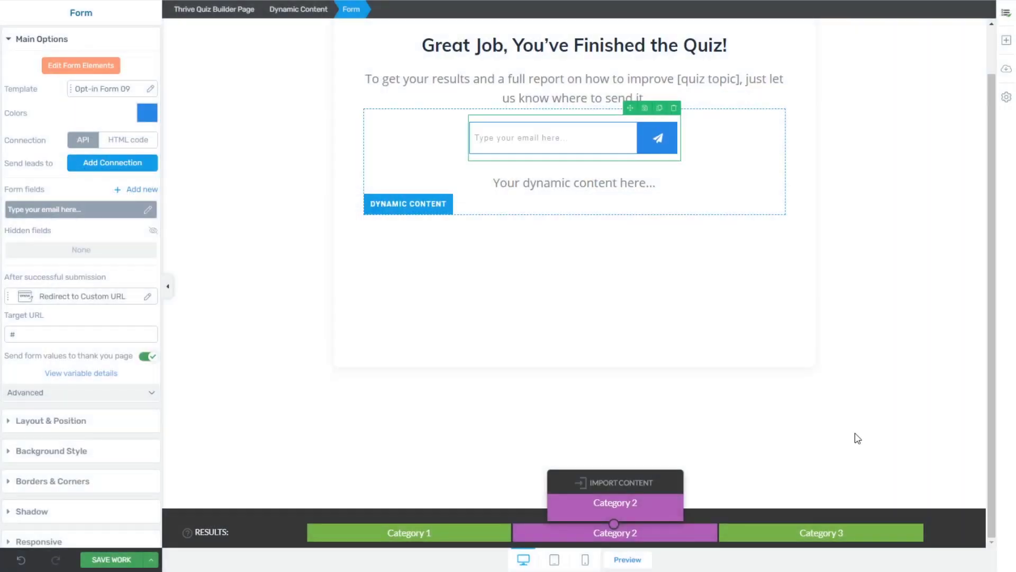
pyautogui.click(777, 165)
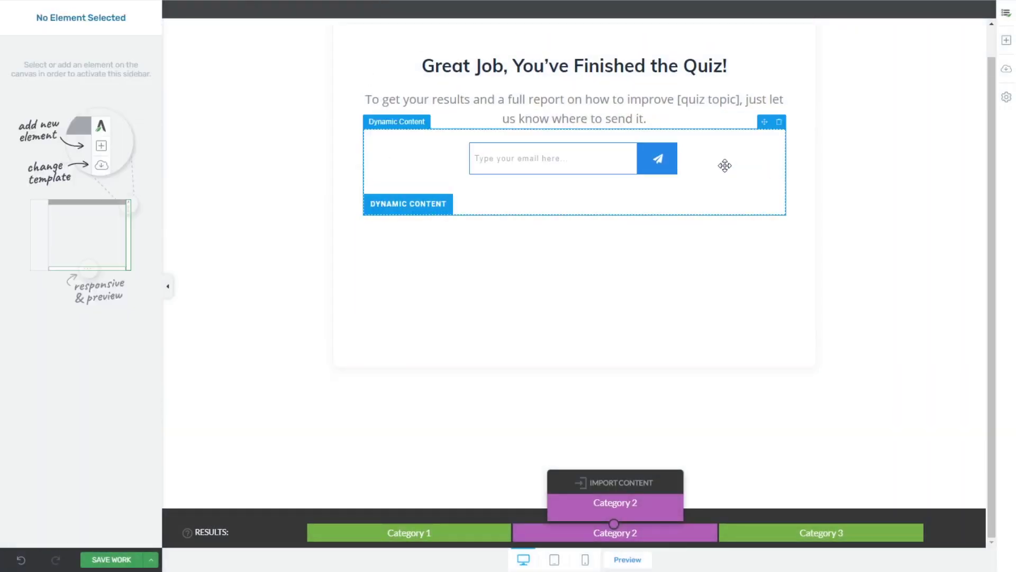
pyautogui.click(560, 161)
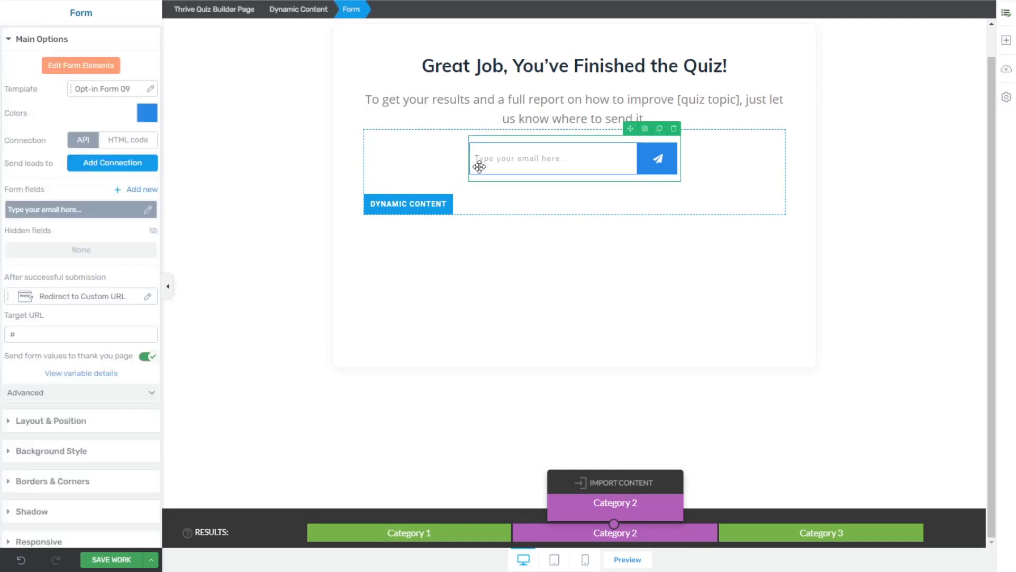
# Step: Link the Category 2 form to ConvertKit / Seva on the Convology Landing Home list
pyautogui.click(103, 163)
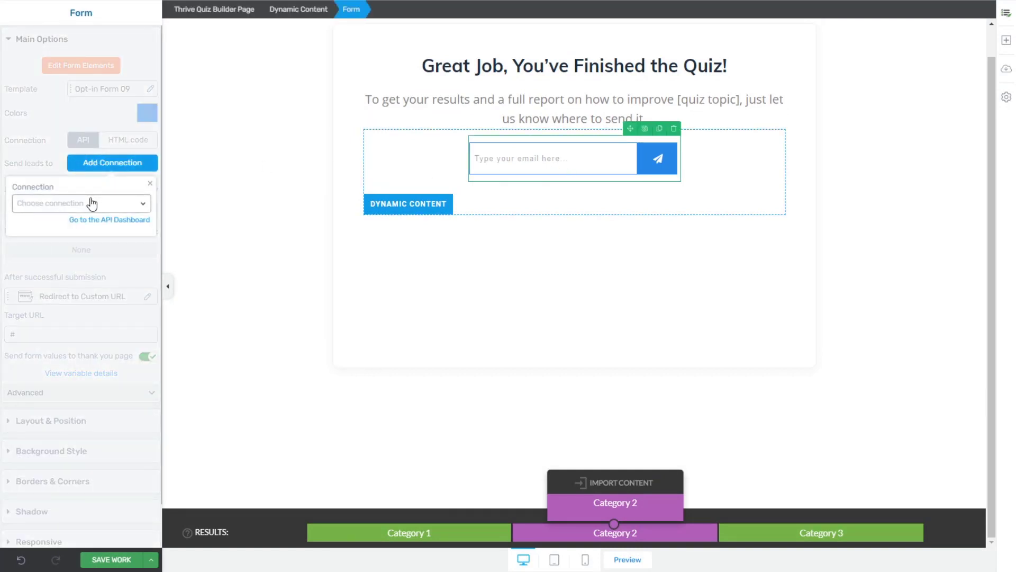
pyautogui.click(123, 208)
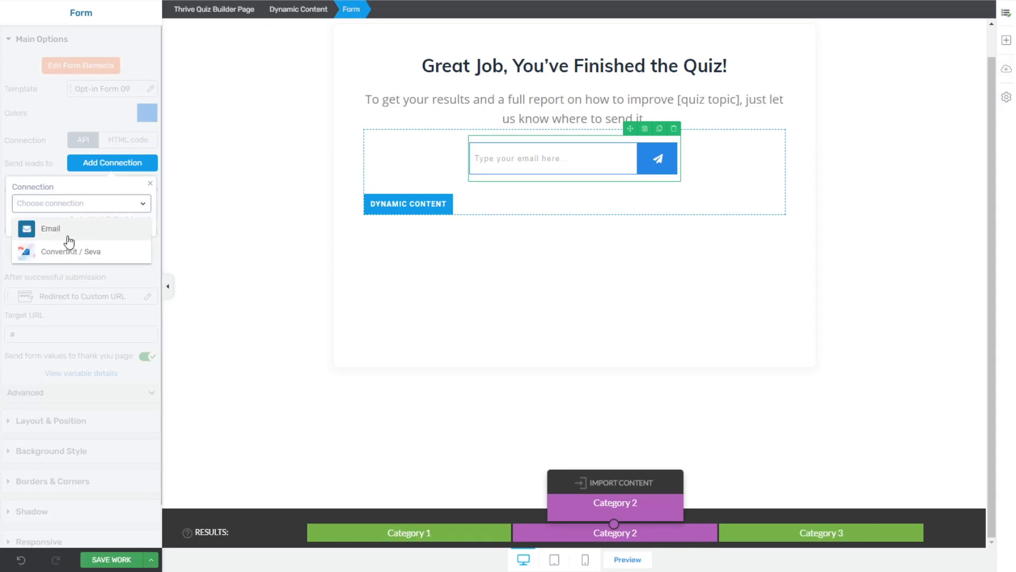
pyautogui.click(53, 250)
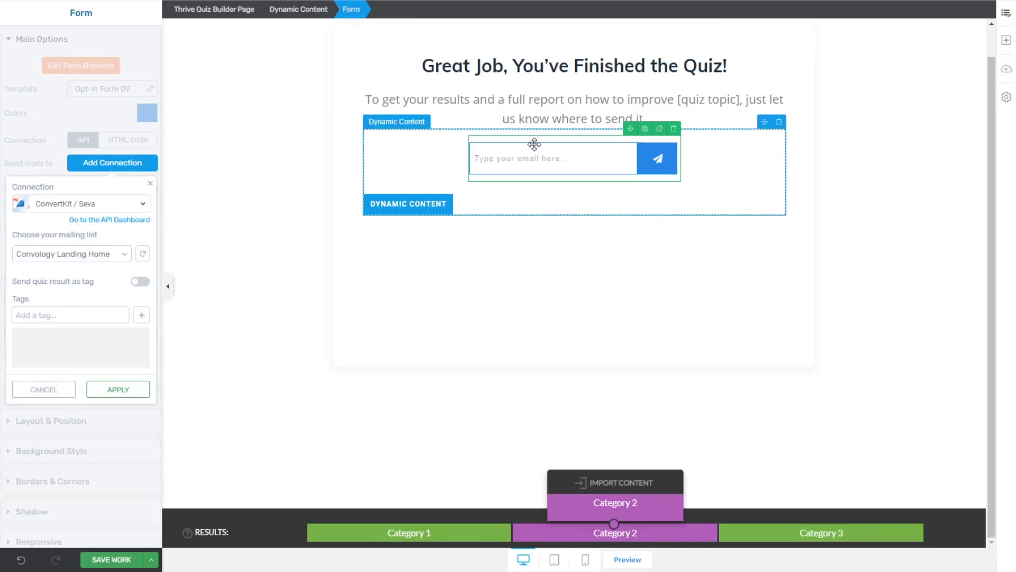
pyautogui.click(120, 390)
pyautogui.click(366, 417)
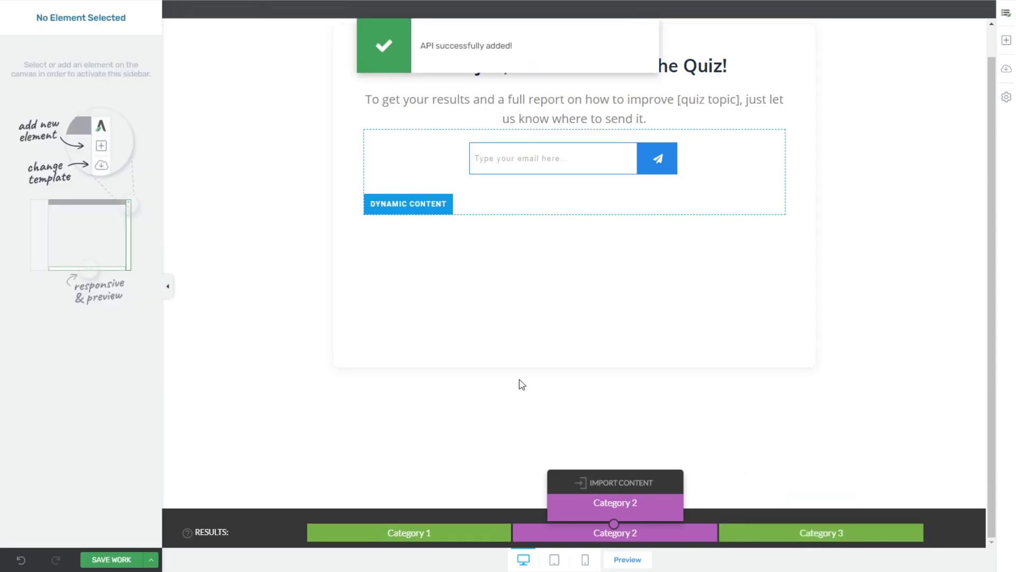
pyautogui.scroll(1, 520, 382)
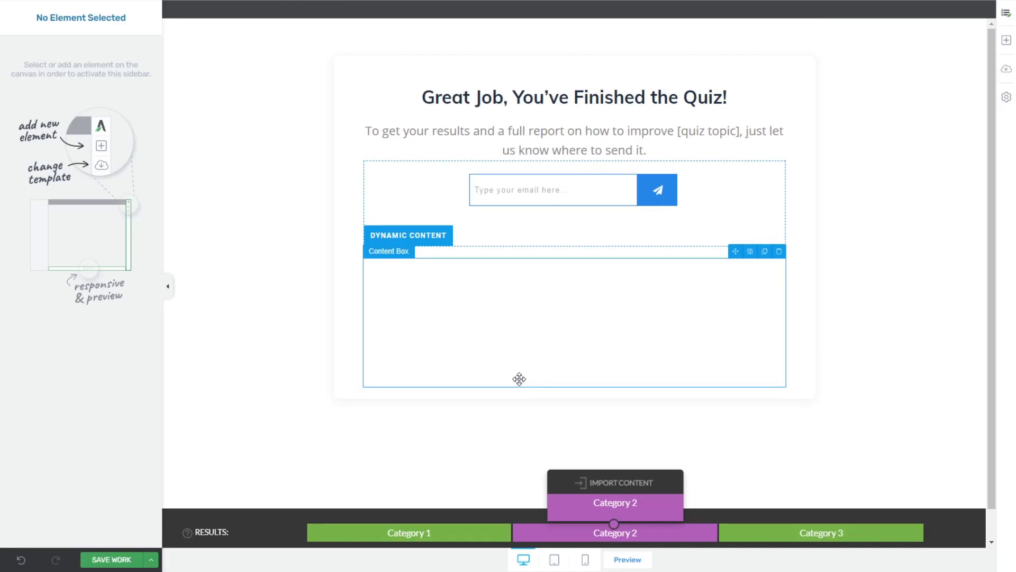
# Step: Change the Category 1 form's Target URL from # to /category1/
pyautogui.click(415, 536)
pyautogui.click(637, 526)
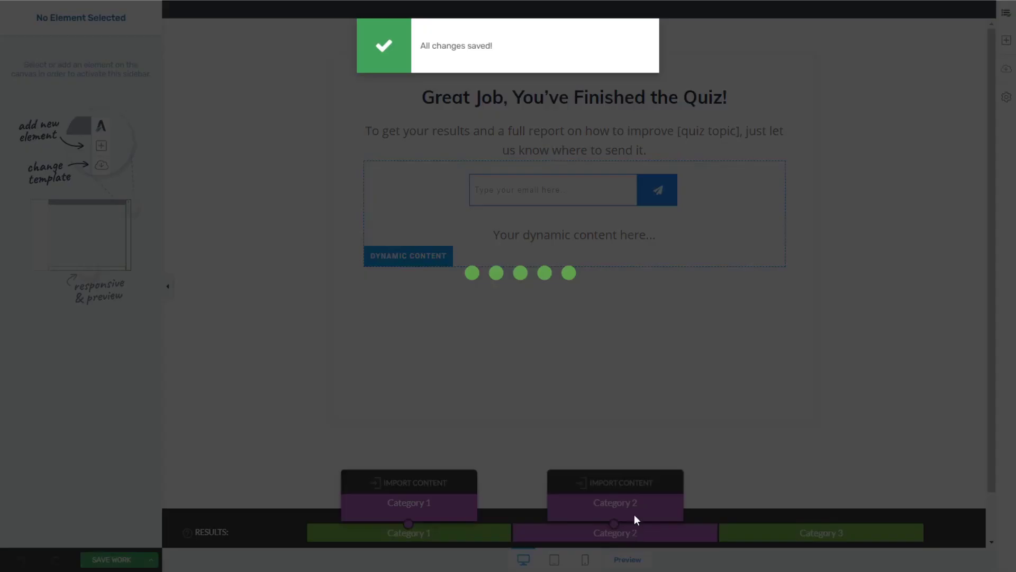
pyautogui.click(566, 200)
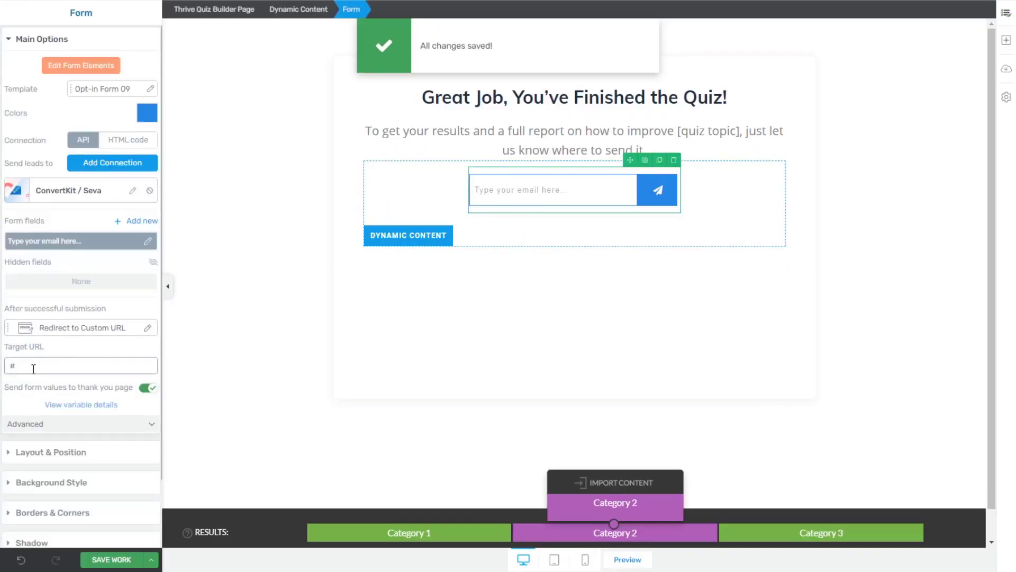
pyautogui.click(116, 429)
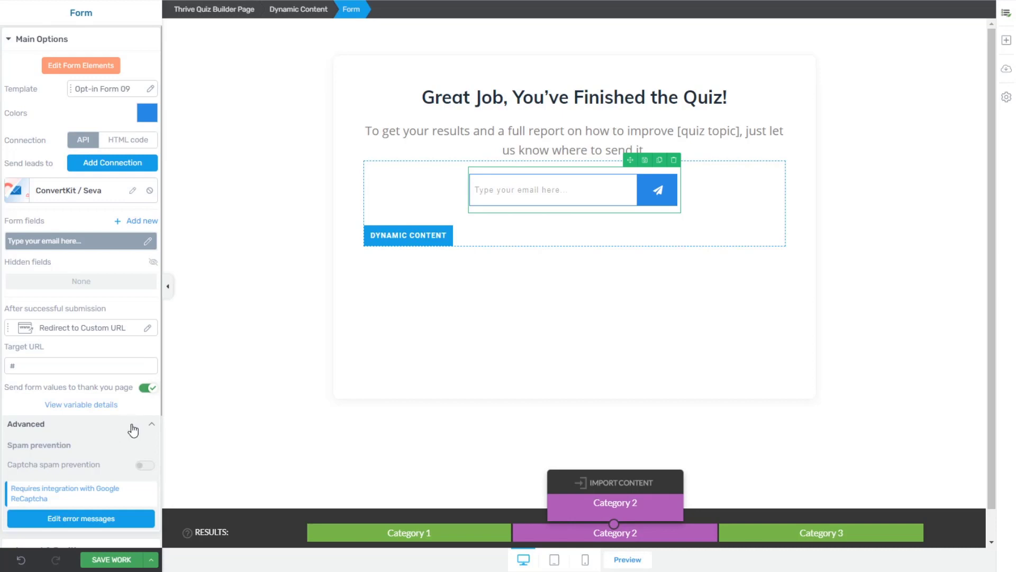
pyautogui.click(131, 426)
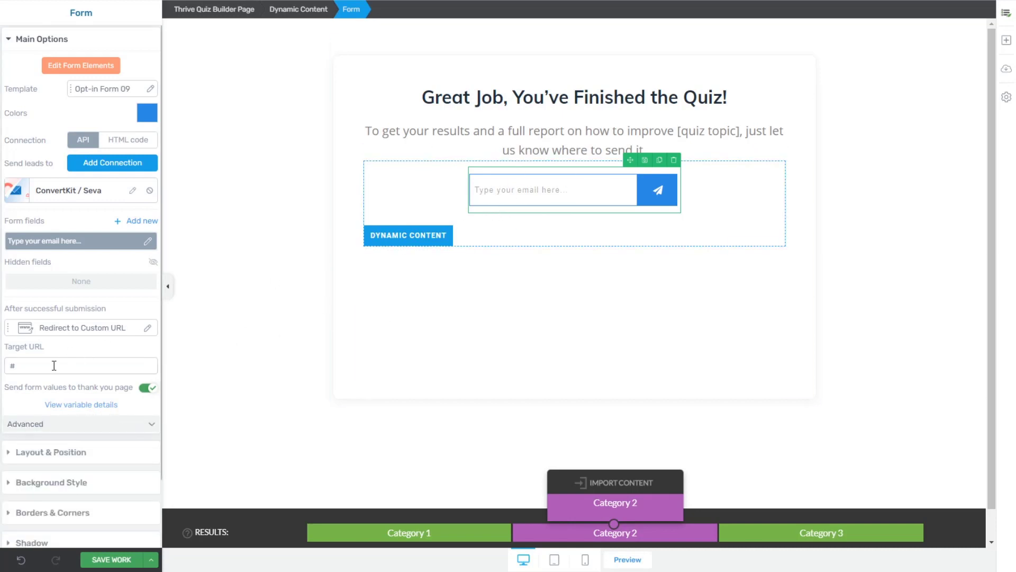
pyautogui.click(429, 533)
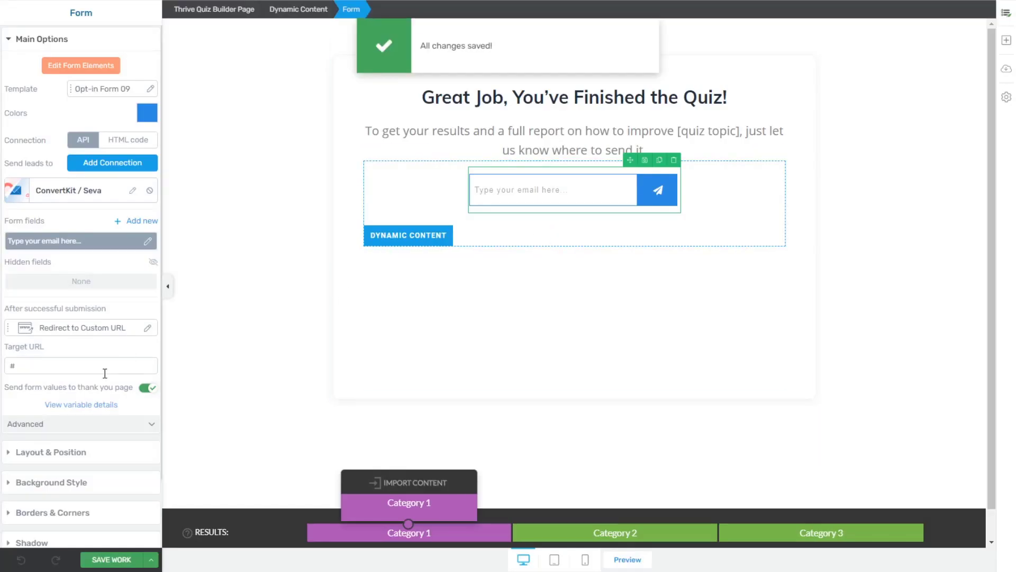
pyautogui.click(514, 189)
pyautogui.doubleClick(53, 365)
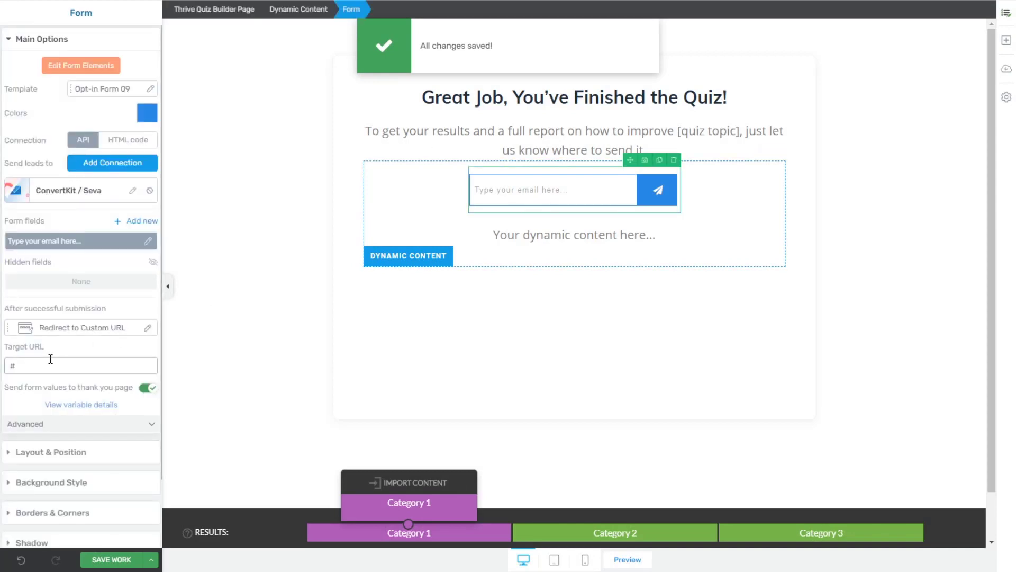
pyautogui.write('/category1/')
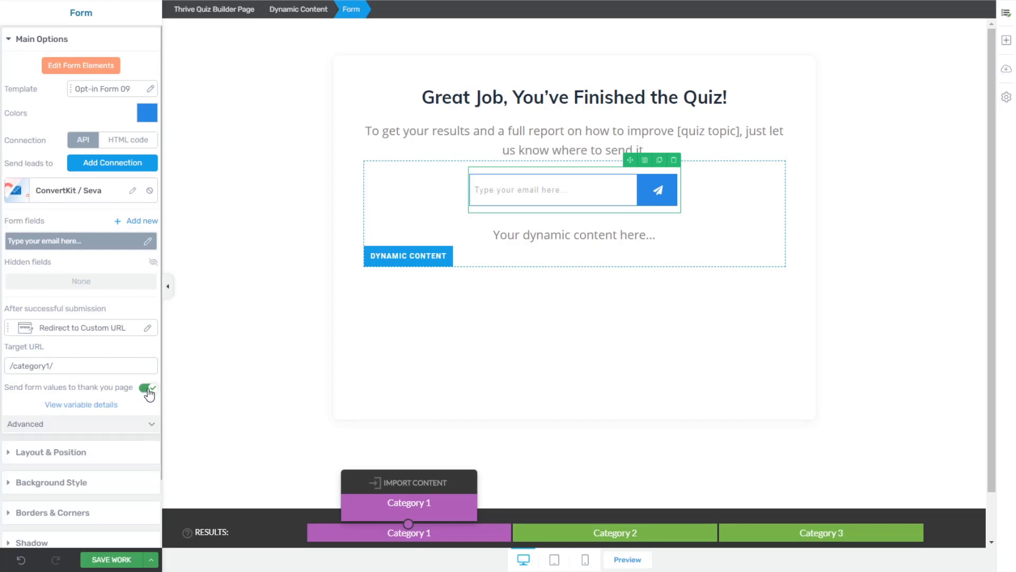
# Step: Add a required Name field below email with the placeholder "What's your name?"
pyautogui.click(82, 408)
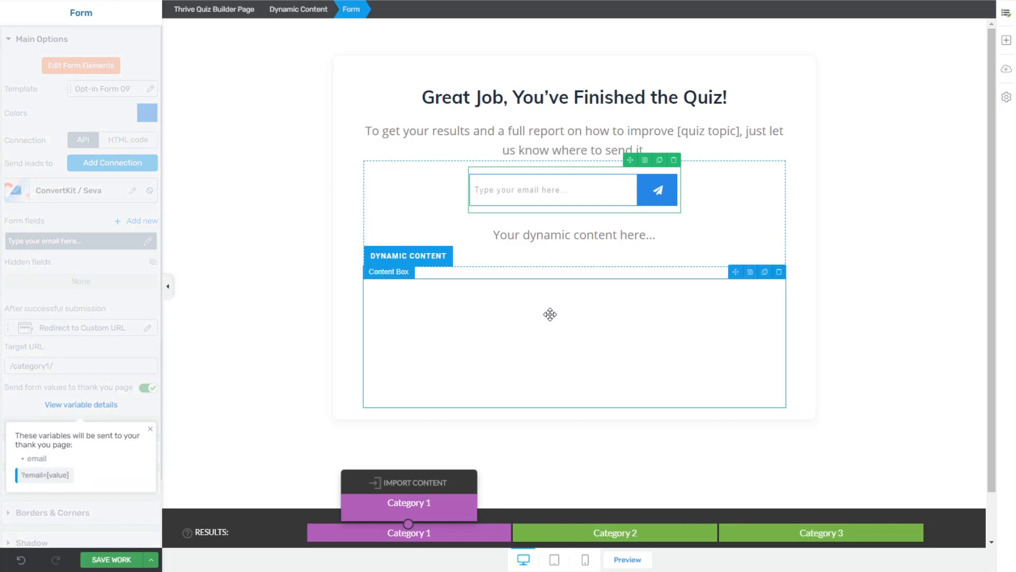
pyautogui.click(156, 438)
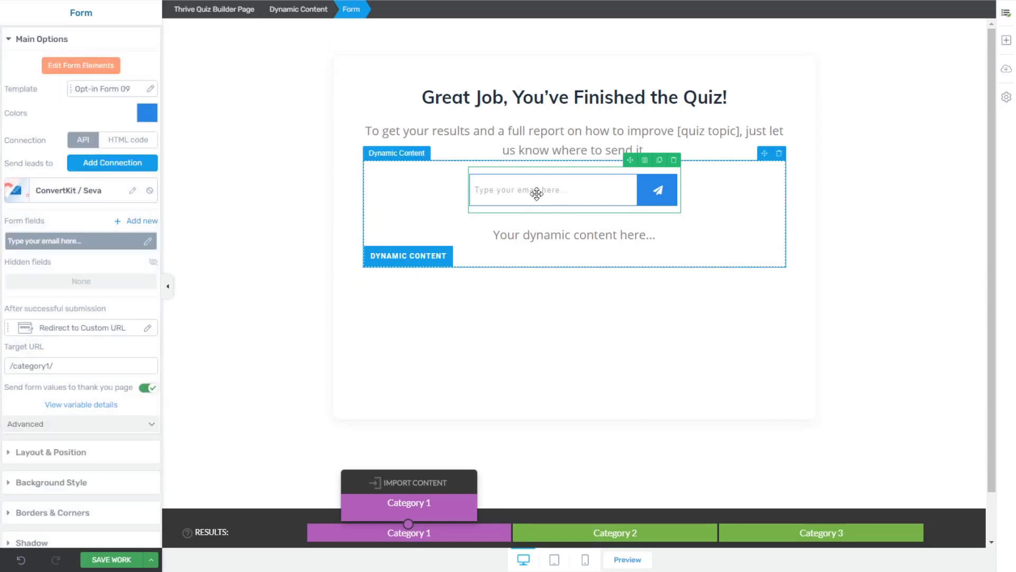
pyautogui.click(147, 221)
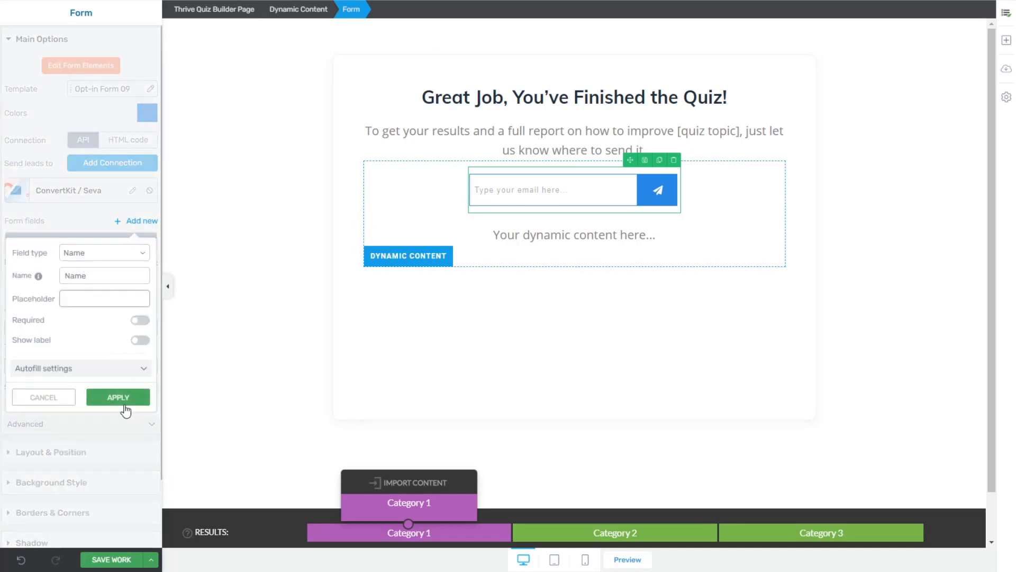
pyautogui.click(147, 323)
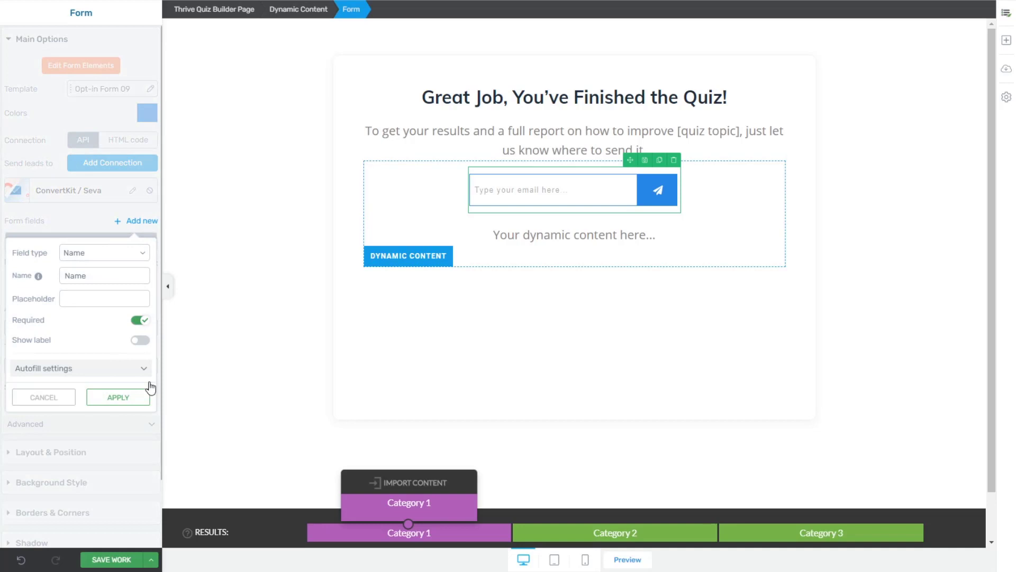
pyautogui.click(125, 401)
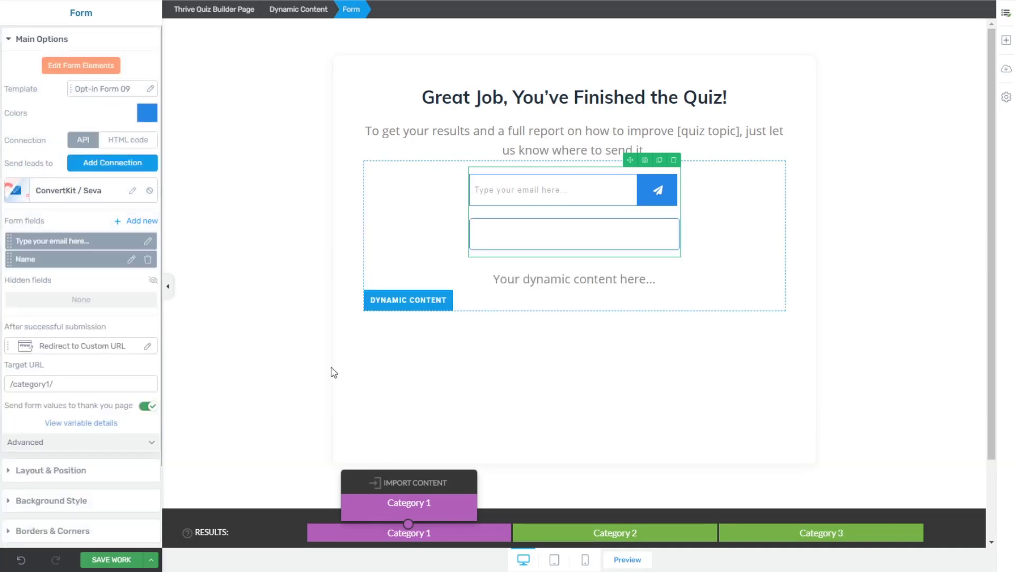
pyautogui.click(131, 259)
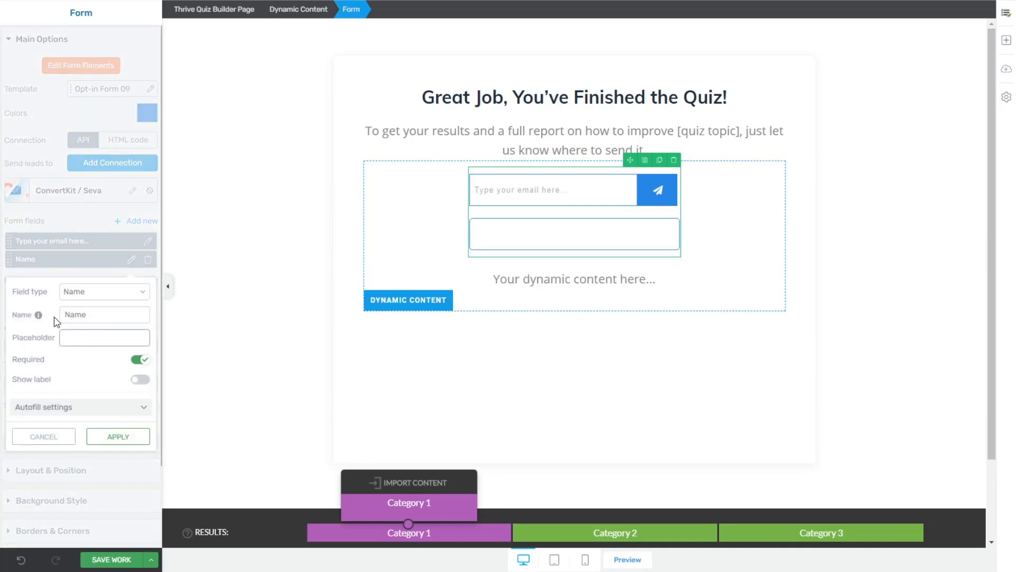
pyautogui.hotkey('ctrl', 'a')
pyautogui.write("What'")
pyautogui.click(131, 437)
pyautogui.moveTo(8, 259); pyautogui.dragTo(9, 239)
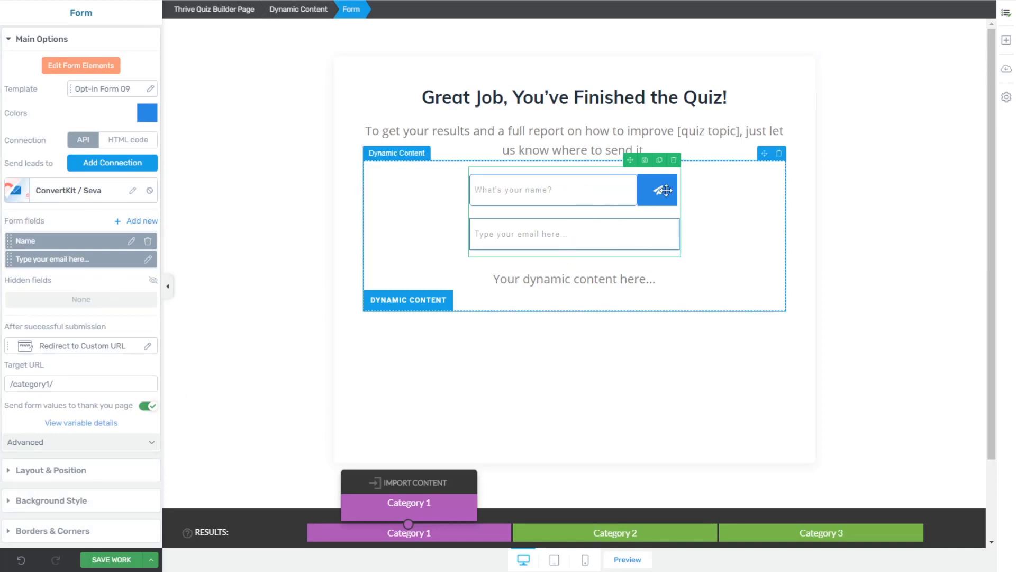
pyautogui.moveTo(8, 241); pyautogui.dragTo(13, 268)
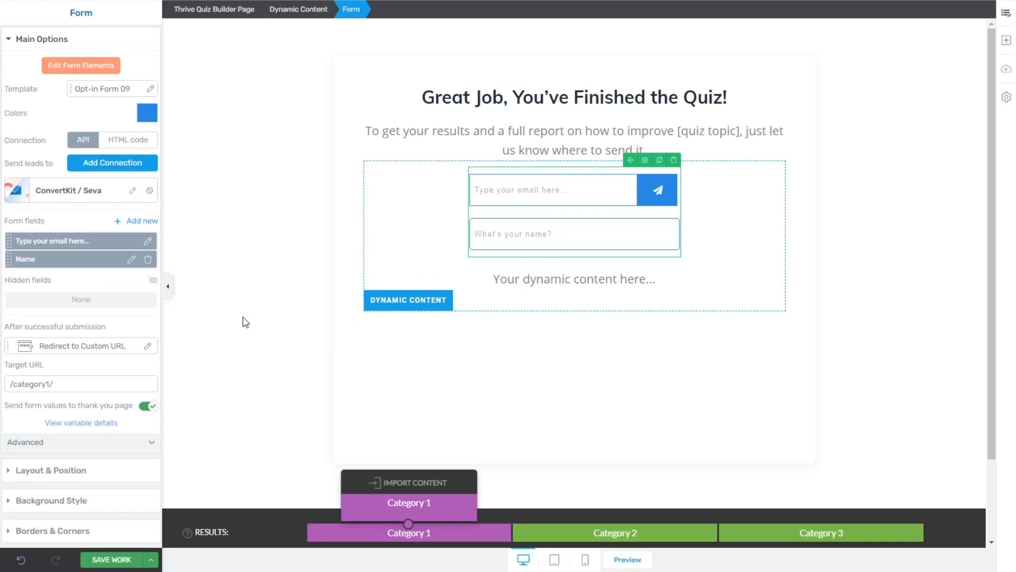
# Step: Check that email and Name are passed to the thank-you page, and save the page
pyautogui.click(98, 442)
pyautogui.click(113, 426)
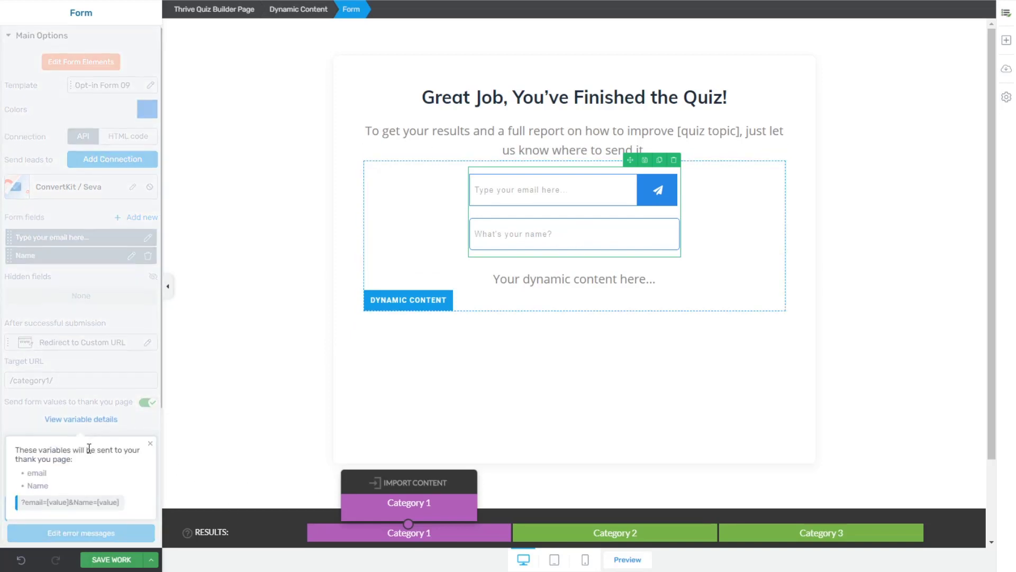
pyautogui.scroll(-2, 40, 397)
pyautogui.moveTo(49, 369); pyautogui.dragTo(26, 369)
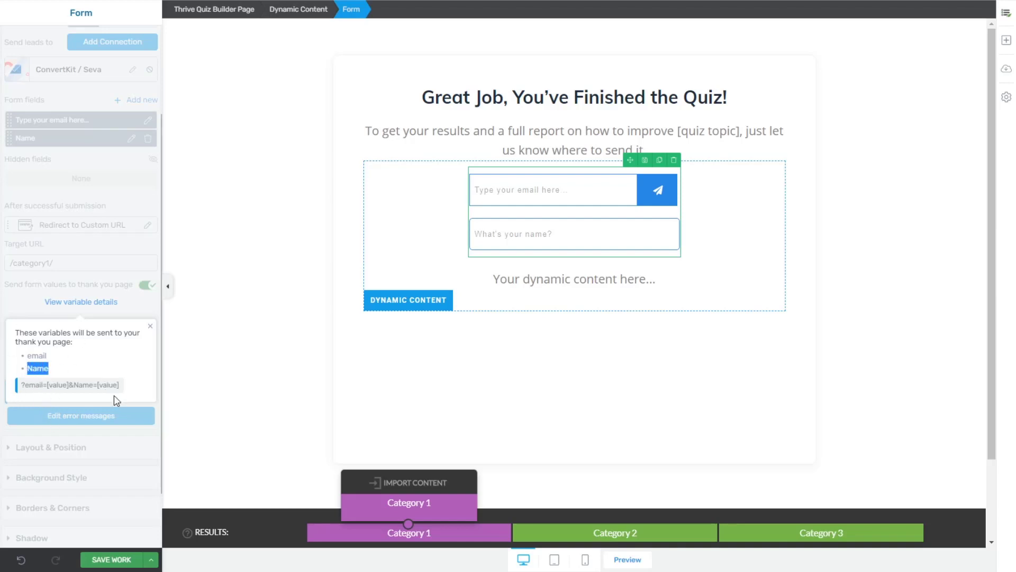
pyautogui.click(111, 560)
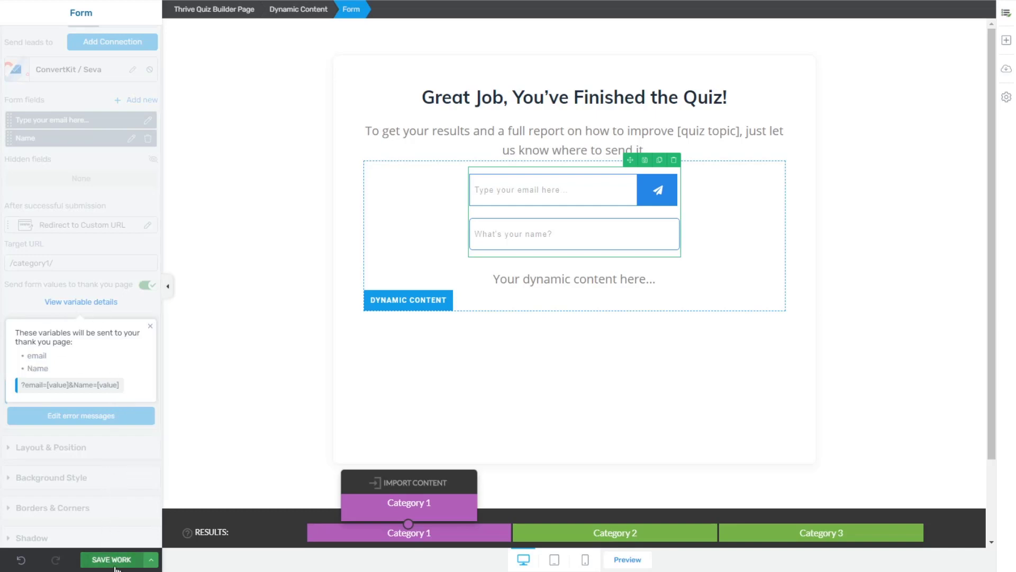
pyautogui.click(150, 326)
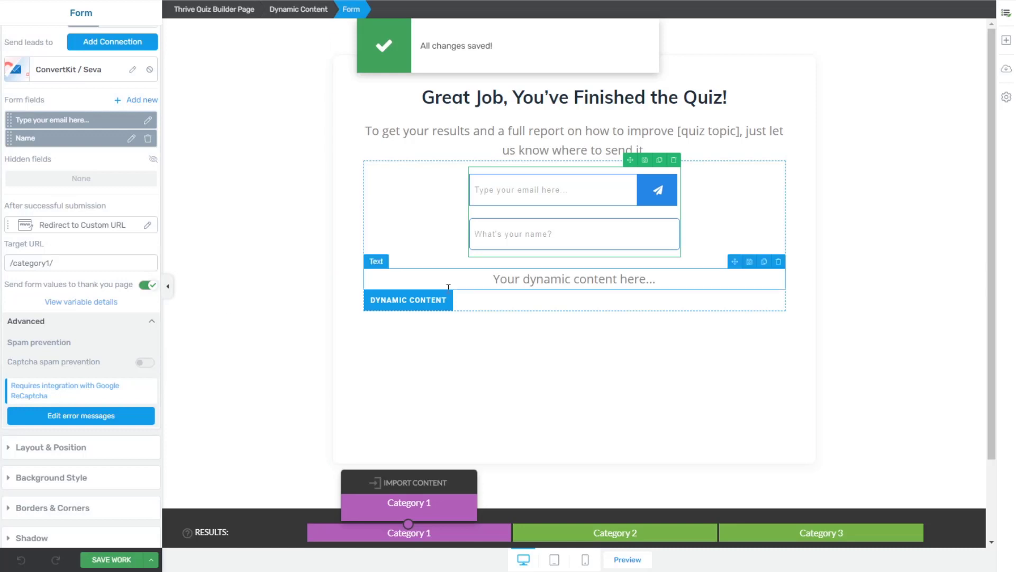
# Step: Delete Category 1's 'Your dynamic content here...' placeholder, then check the Category 2 form
pyautogui.click(568, 279)
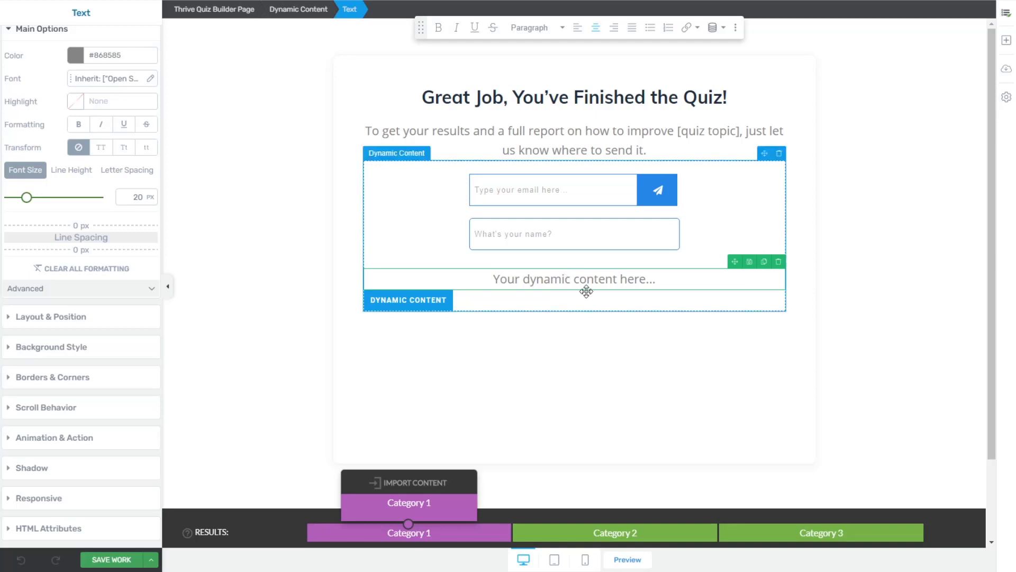
pyautogui.click(778, 262)
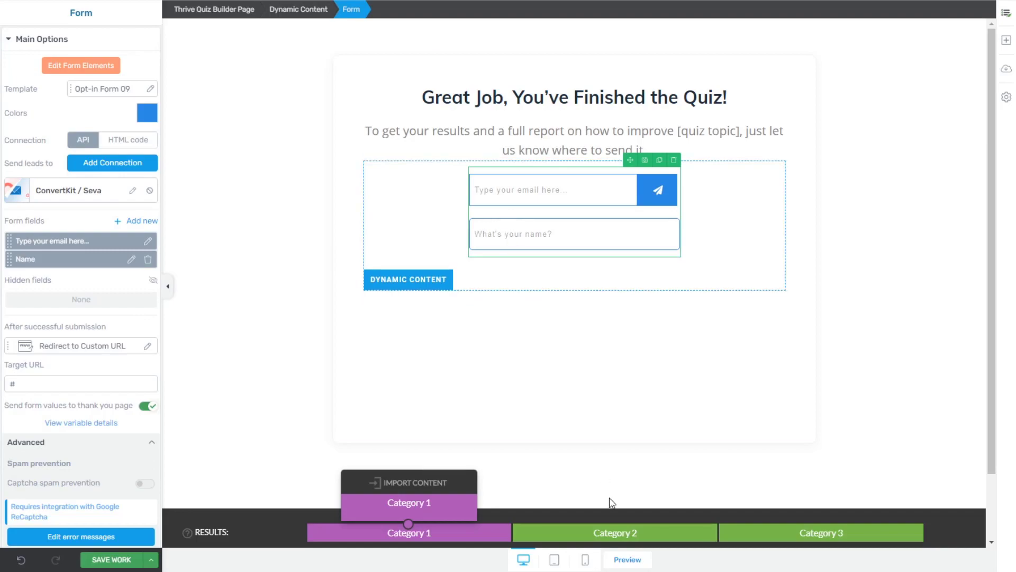
pyautogui.click(609, 533)
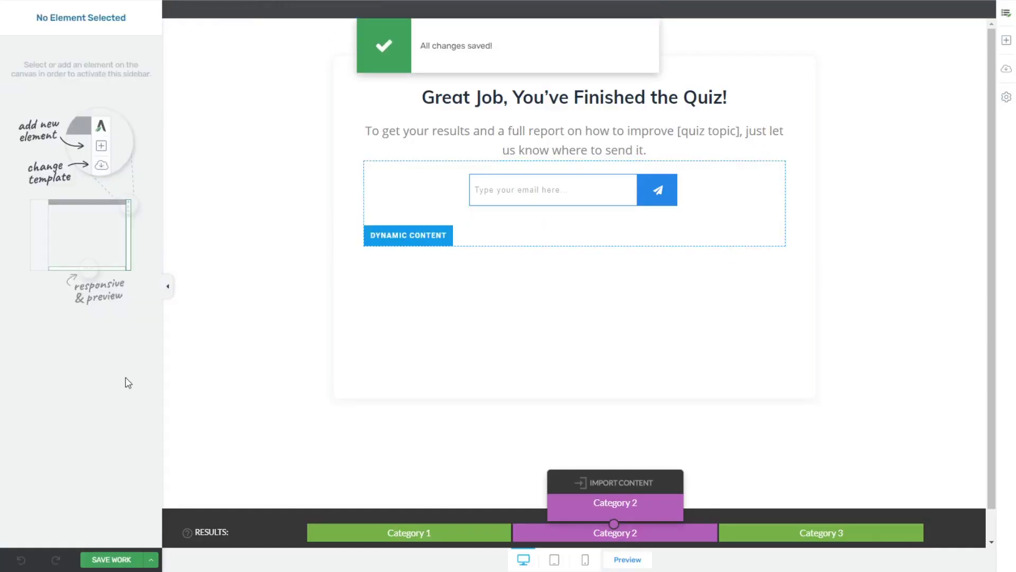
pyautogui.click(529, 190)
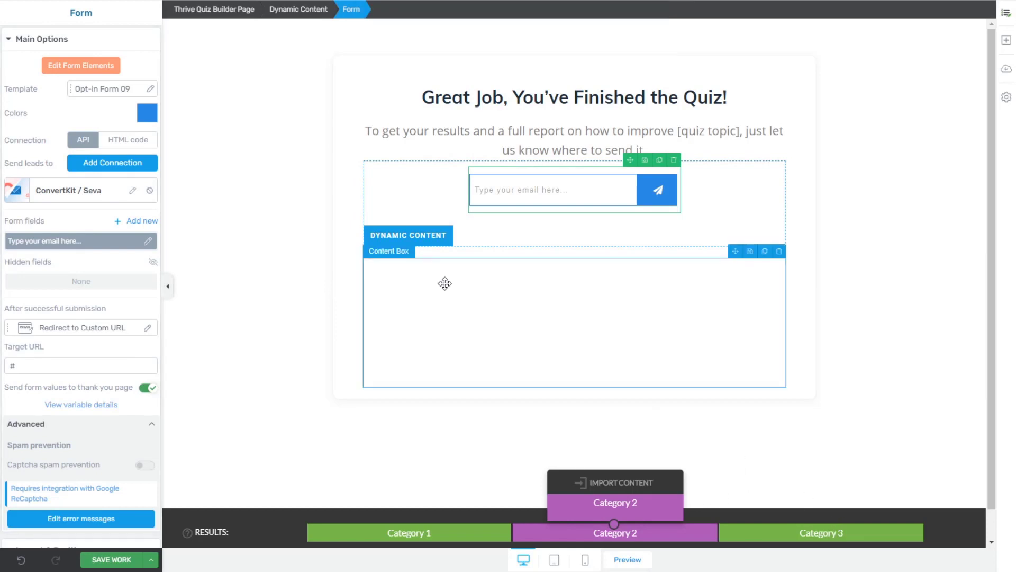
pyautogui.click(304, 252)
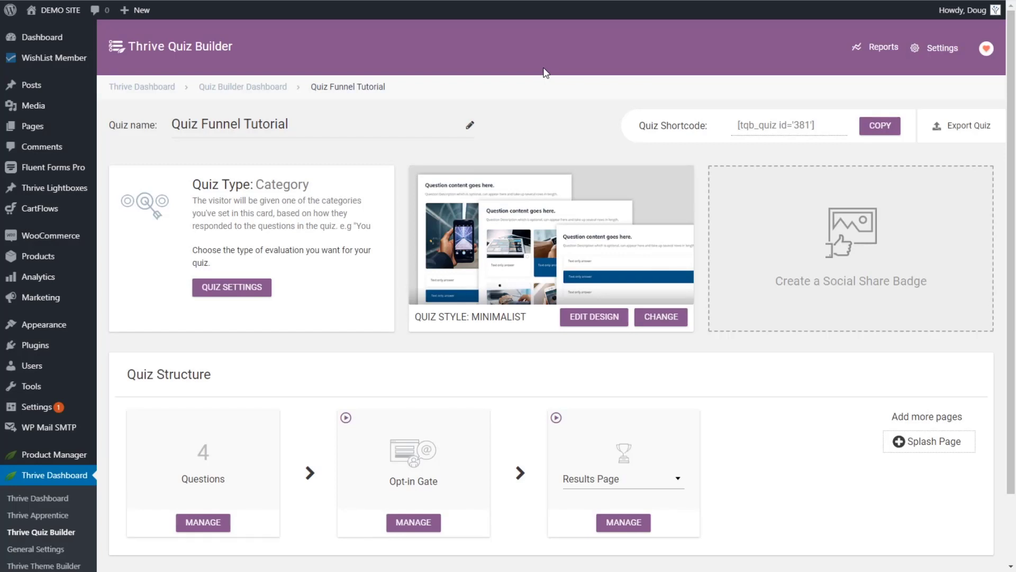
# Step: Copy the Quiz Funnel Tutorial shortcode [tqb_quiz id='381'] from the Quiz Shortcode field
pyautogui.click(816, 125)
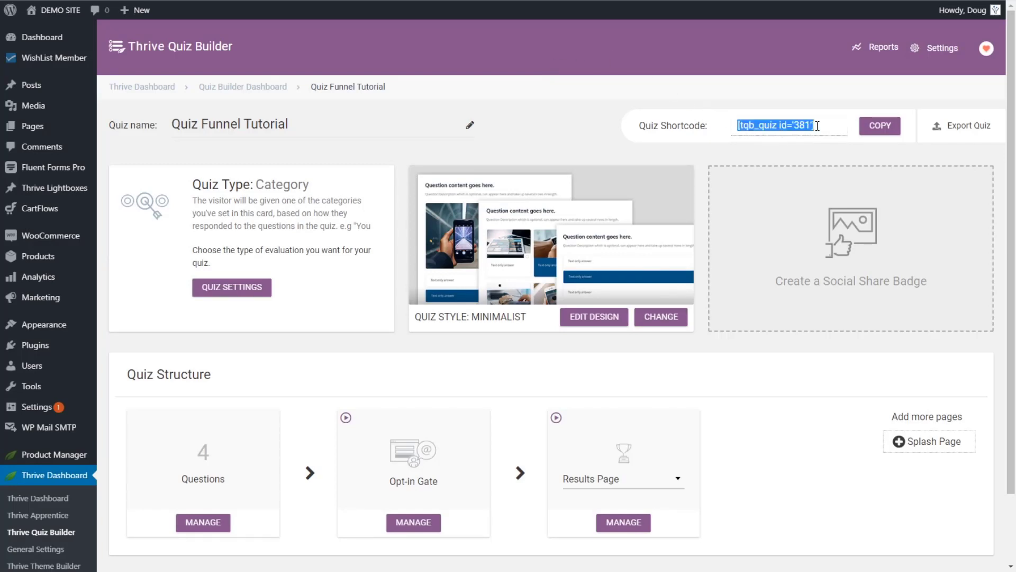
pyautogui.click(637, 143)
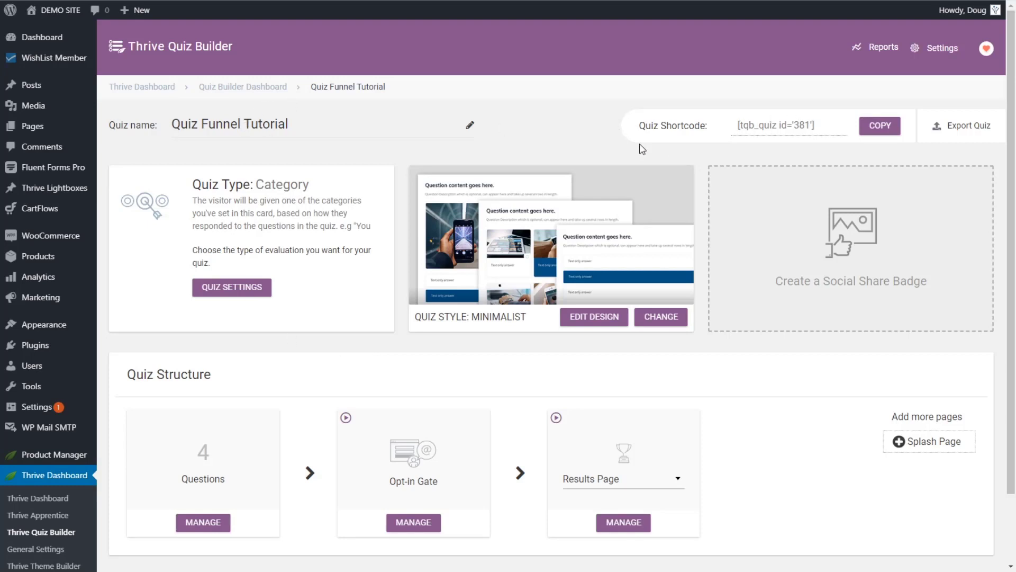
pyautogui.click(880, 127)
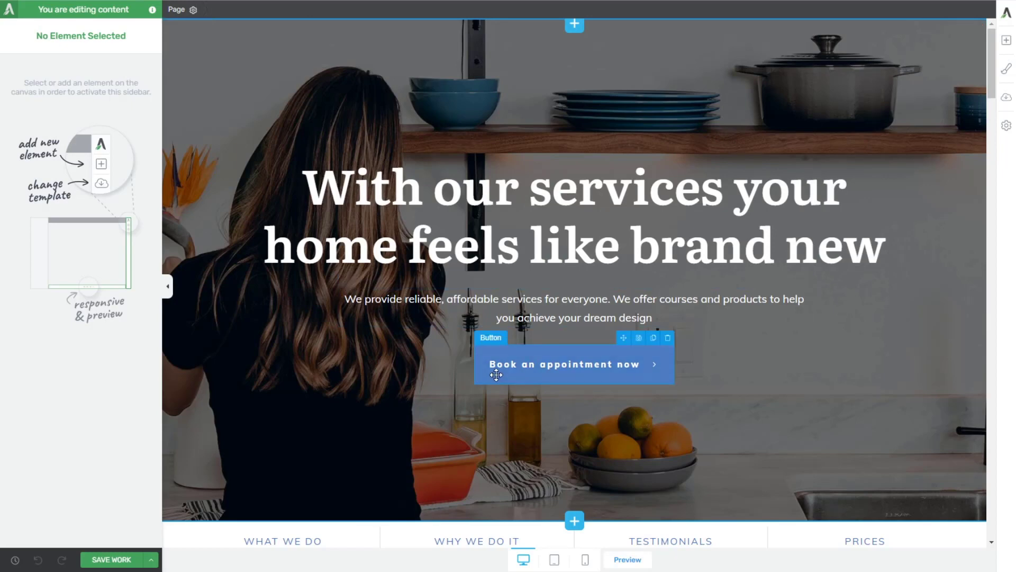
# Step: Add a centred text block with the [tqb_quiz id='381'] shortcode below the section menu
pyautogui.scroll(-3, 504, 306)
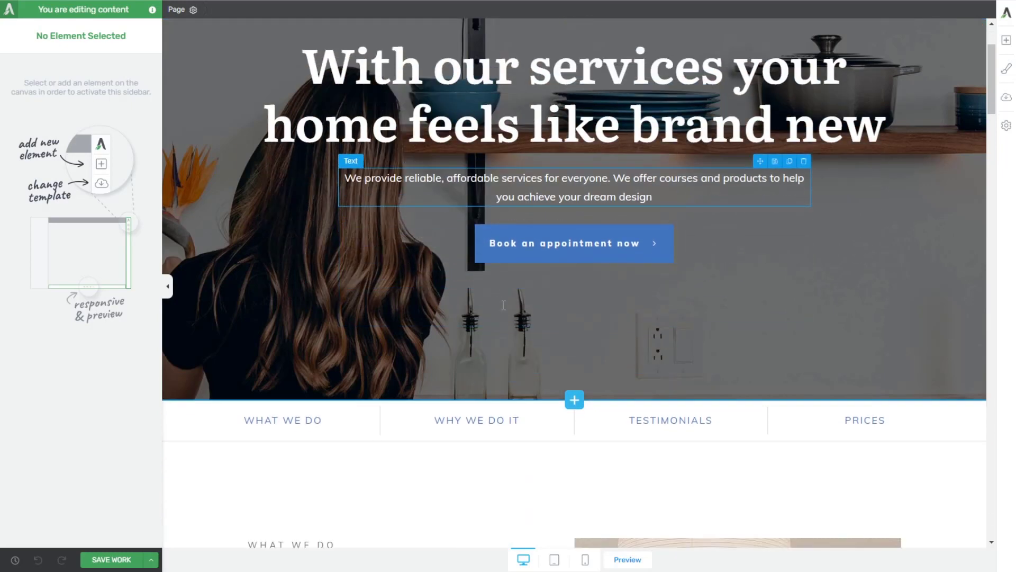
pyautogui.scroll(1, 506, 306)
pyautogui.scroll(-3, 508, 306)
pyautogui.scroll(-3, 605, 263)
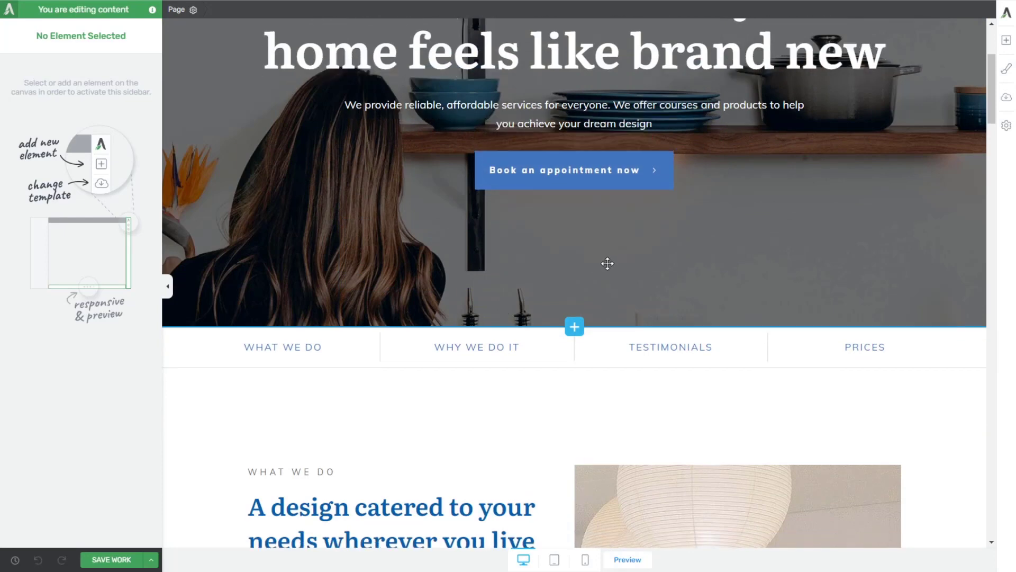
pyautogui.click(1007, 41)
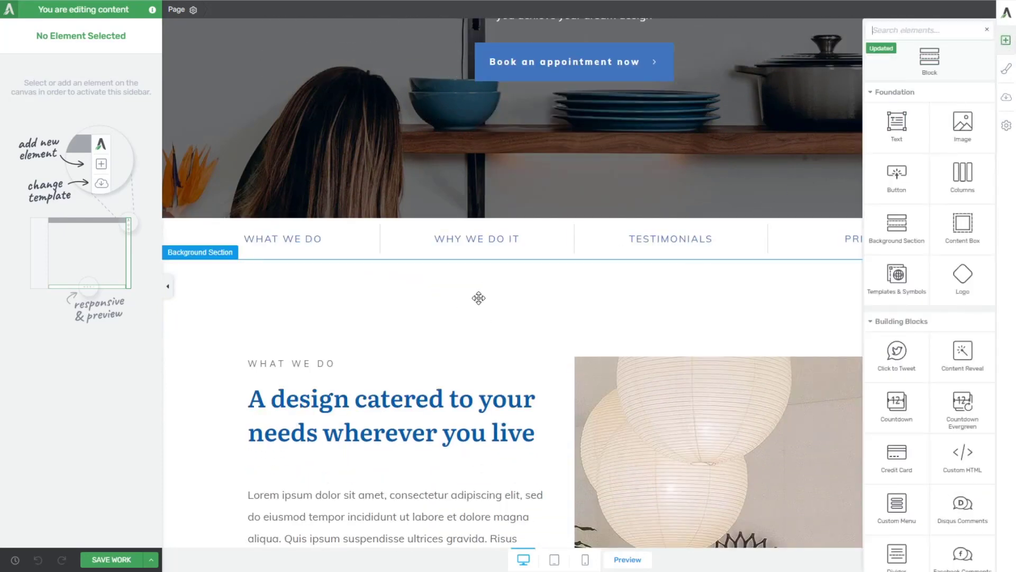
pyautogui.moveTo(898, 130); pyautogui.dragTo(589, 329)
pyautogui.hotkey('ctrl', 'v')
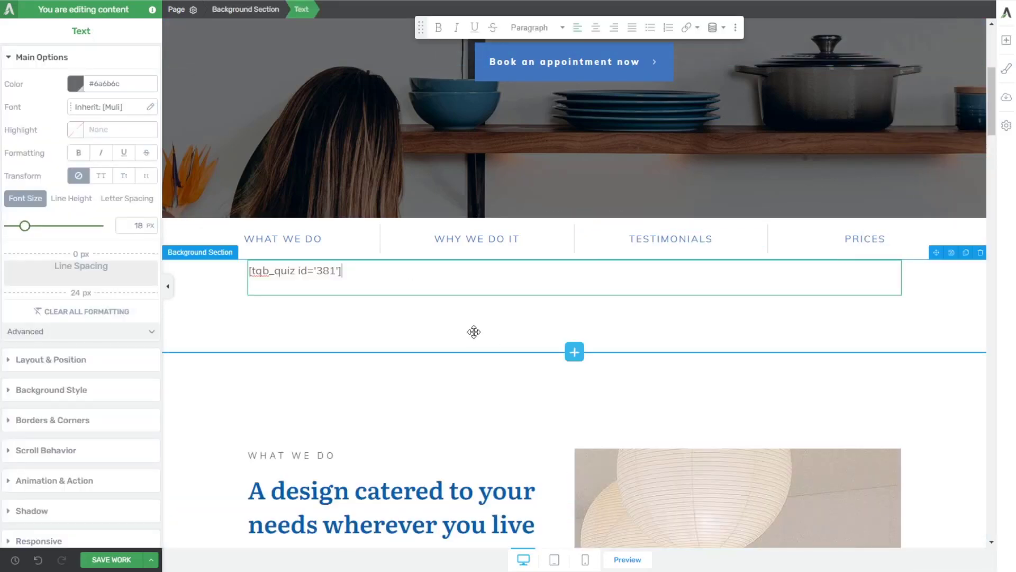
pyautogui.click(595, 29)
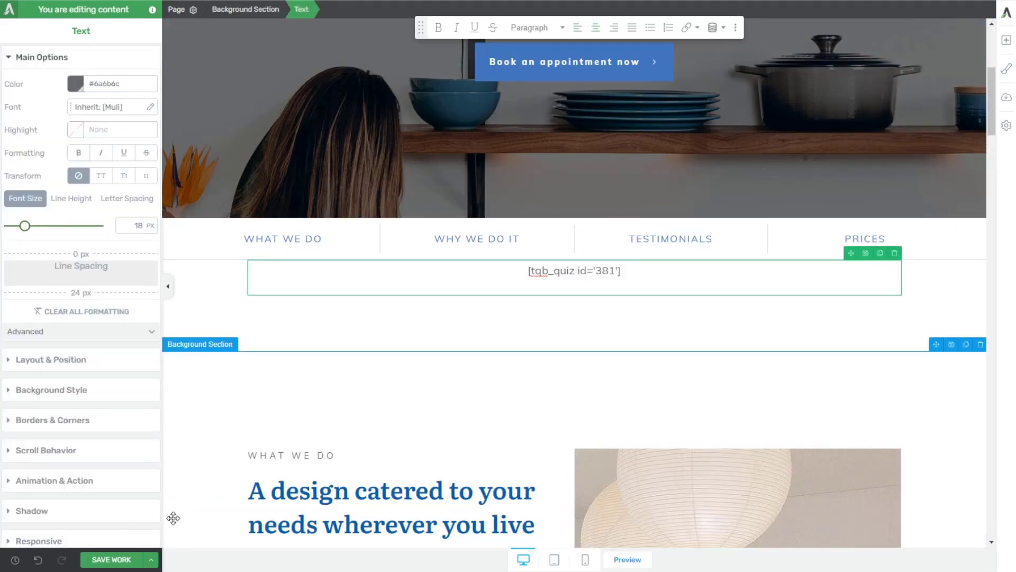
# Step: Save the page and preview it to check the live quiz
pyautogui.click(109, 559)
pyautogui.click(632, 564)
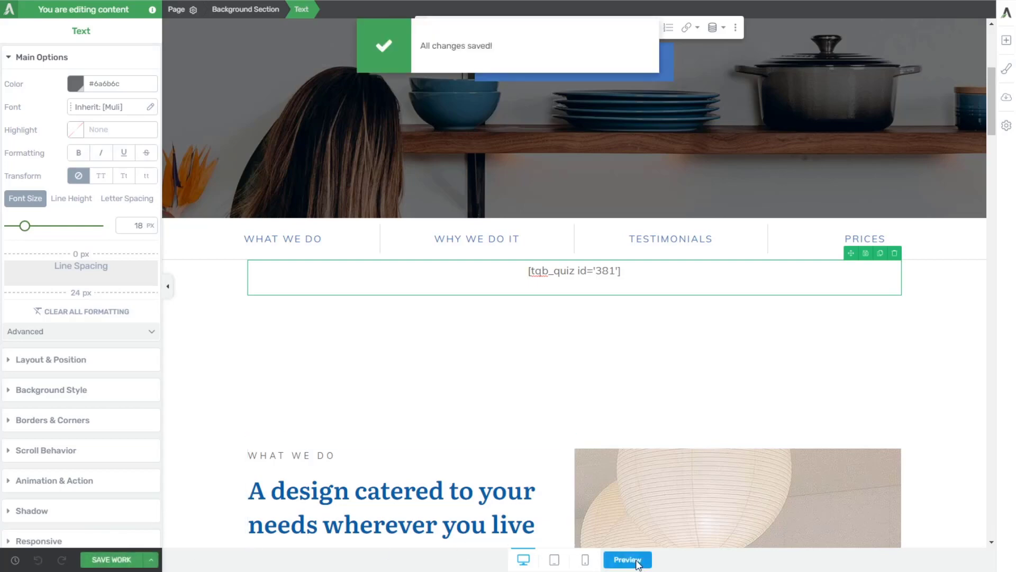
pyautogui.scroll(-5, 637, 253)
pyautogui.scroll(-4, 636, 253)
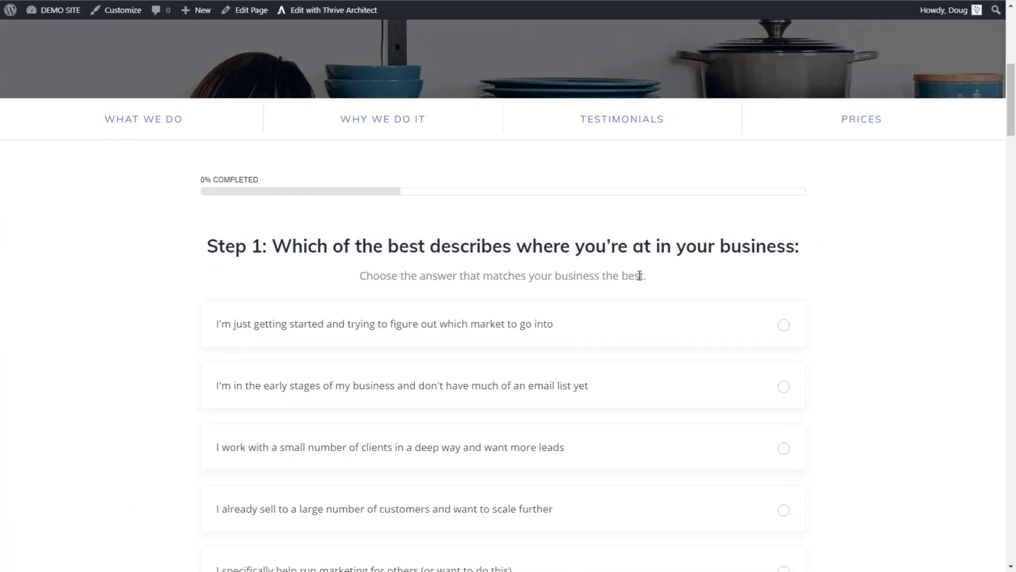
pyautogui.scroll(-2, 520, 196)
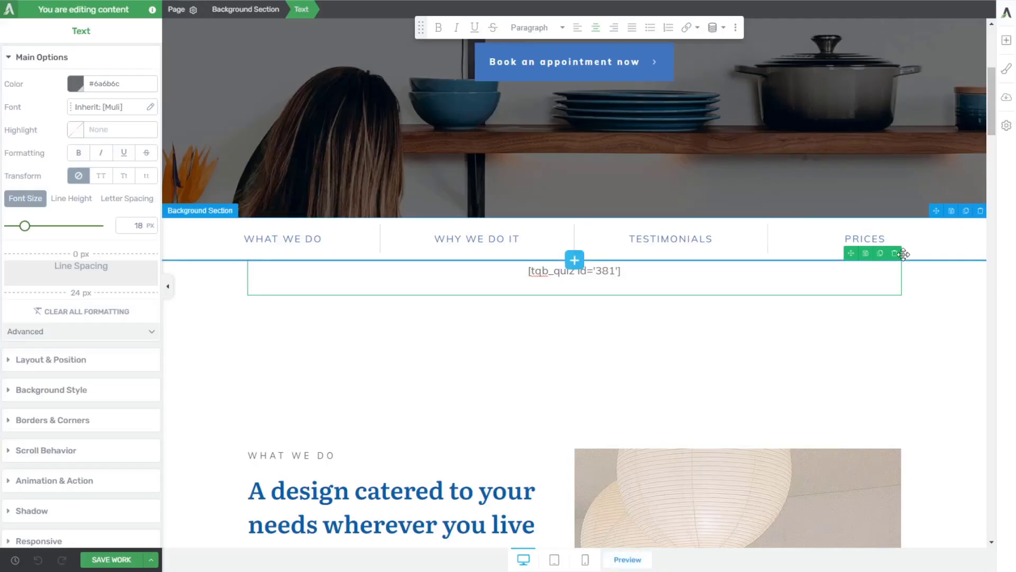
# Step: Swap the shortcode text block for a Quiz element loaded with Quiz Funnel Tutorial
pyautogui.click(894, 253)
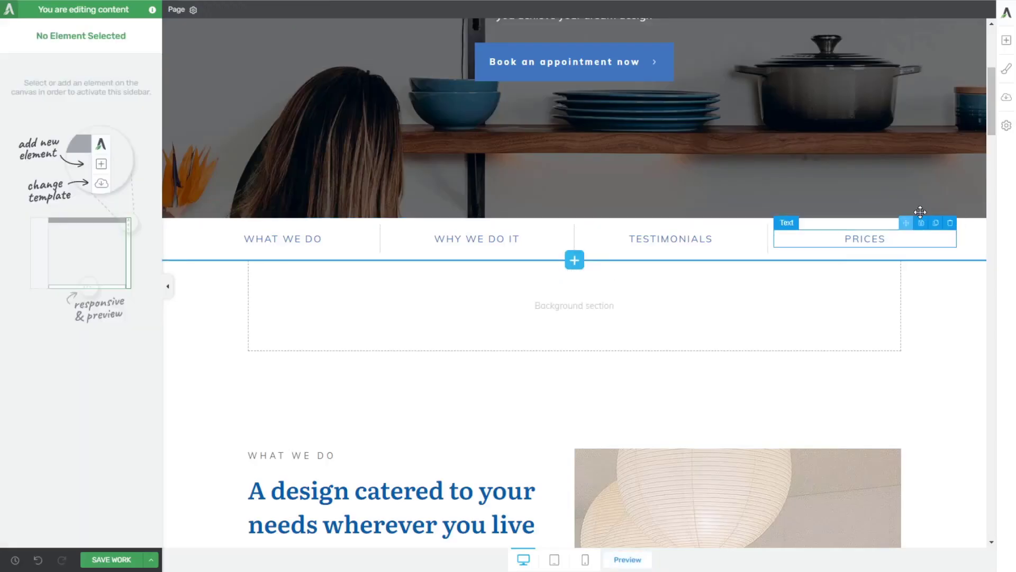
pyautogui.click(1005, 42)
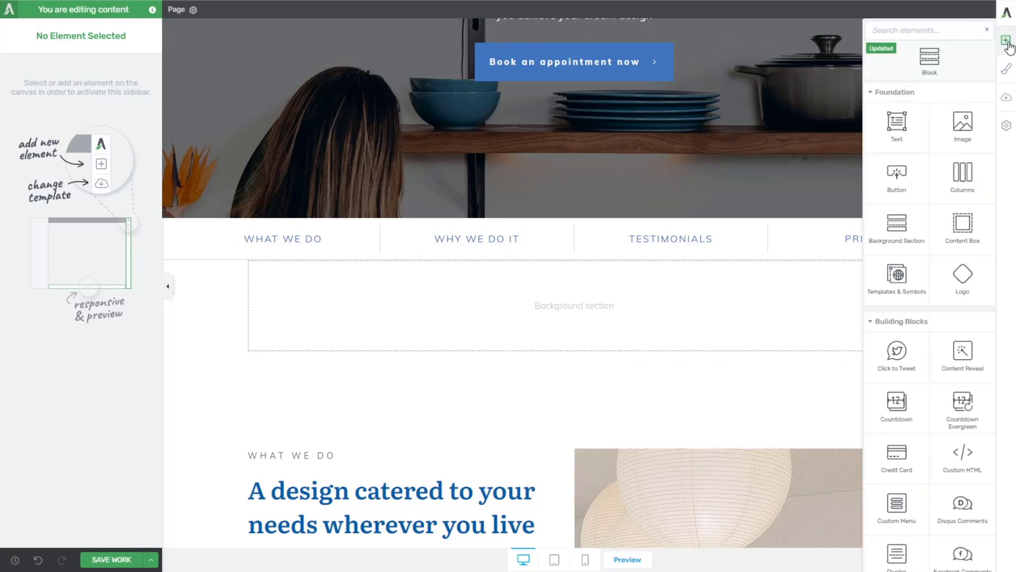
pyautogui.write('quiz')
pyautogui.moveTo(912, 142); pyautogui.dragTo(601, 313)
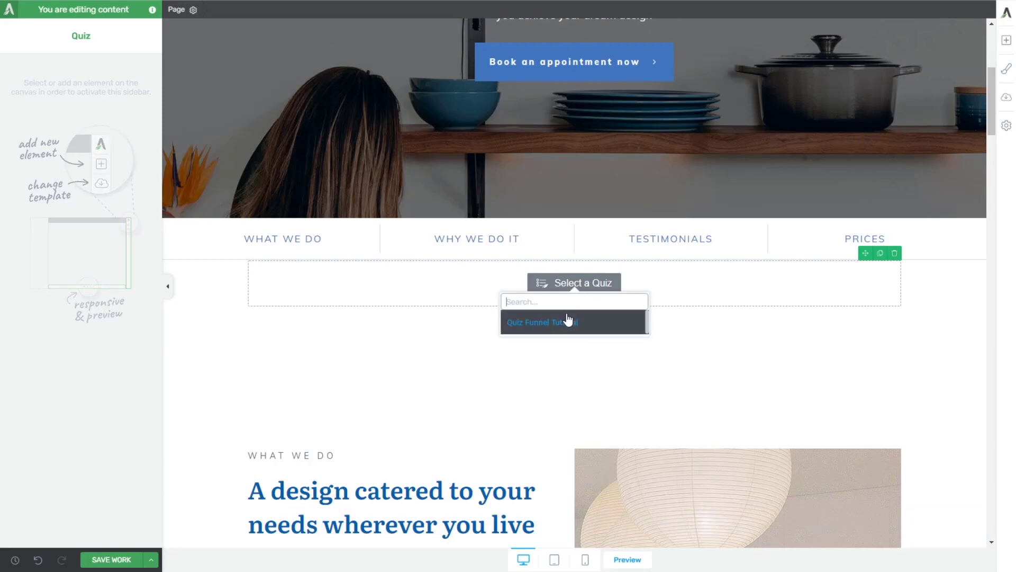
pyautogui.click(556, 322)
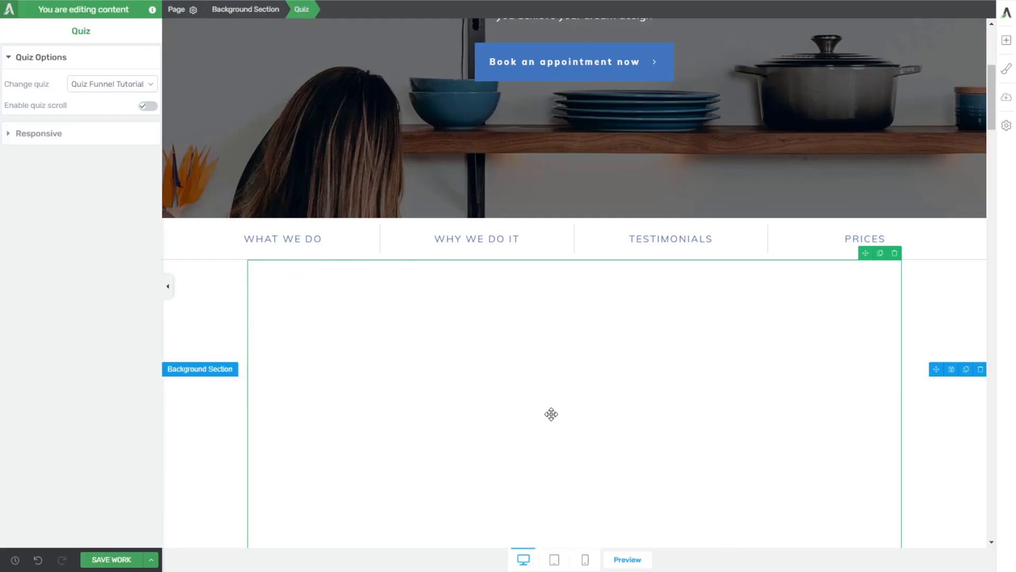
pyautogui.scroll(-3, 299, 504)
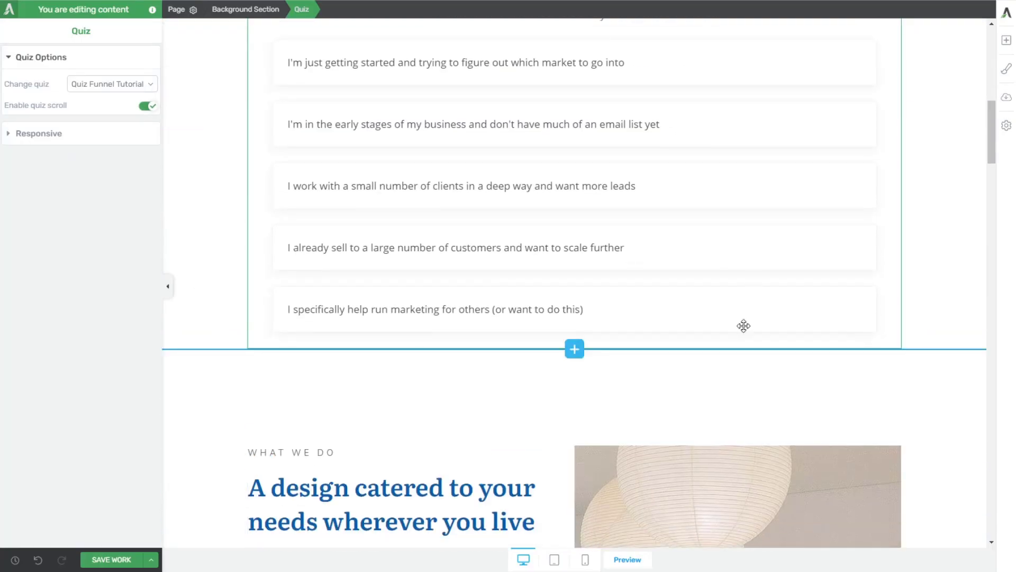
pyautogui.scroll(4, 462, 471)
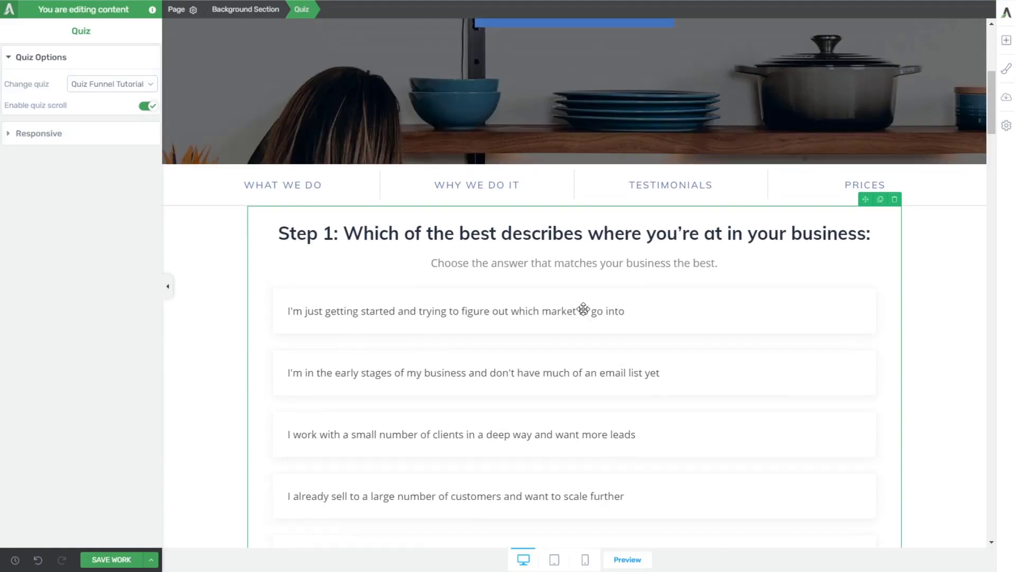
pyautogui.scroll(2, 585, 308)
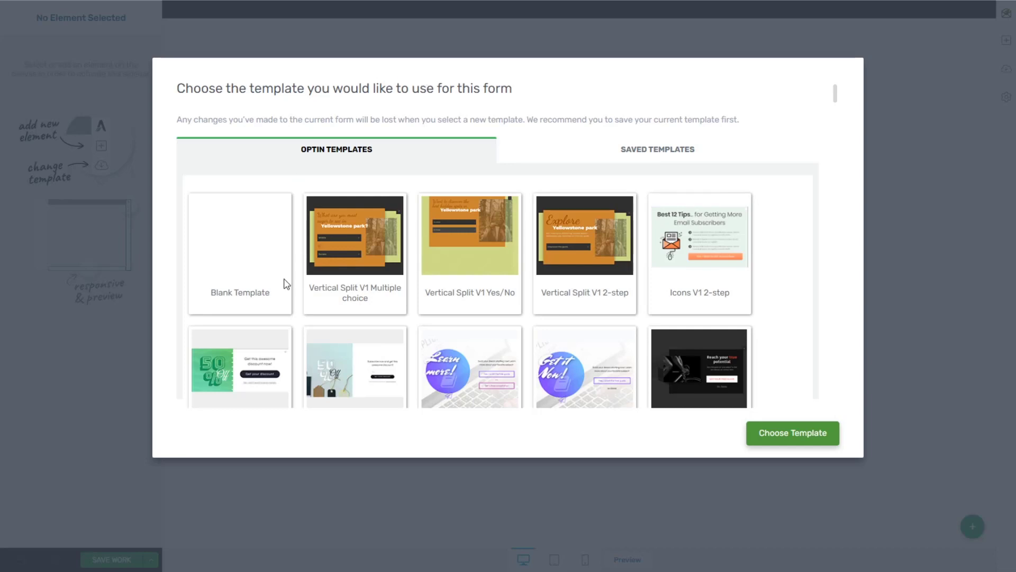
# Step: Apply the Blank Template and drop in a Quiz element showing Quiz Funnel Tutorial
pyautogui.click(257, 251)
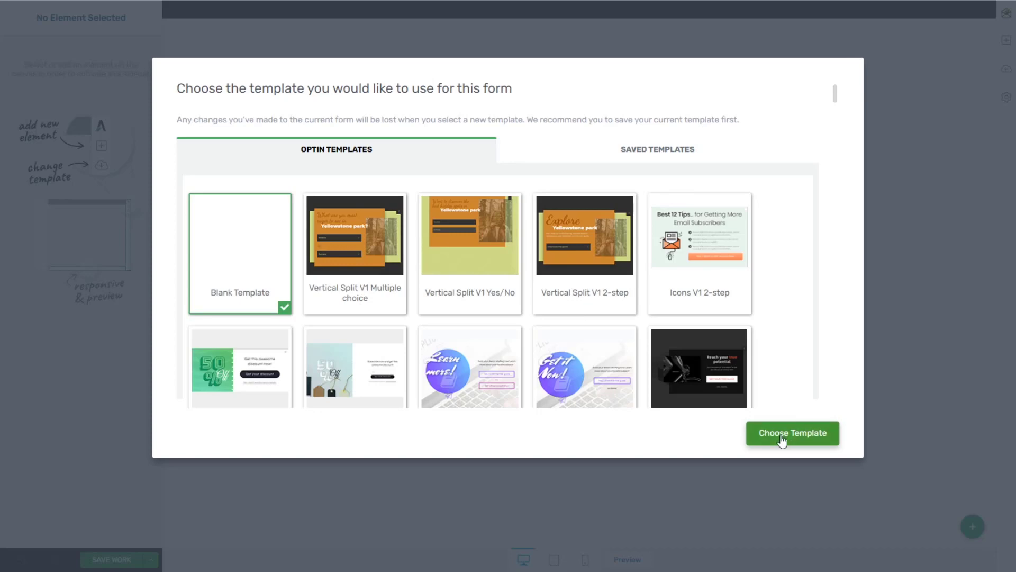
pyautogui.click(800, 426)
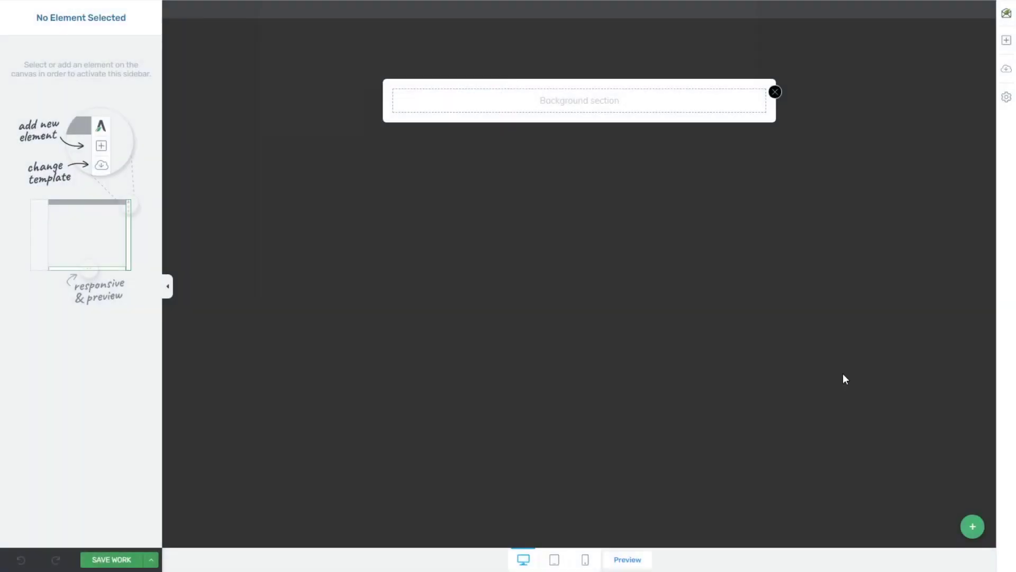
pyautogui.click(1006, 42)
pyautogui.write('quiz')
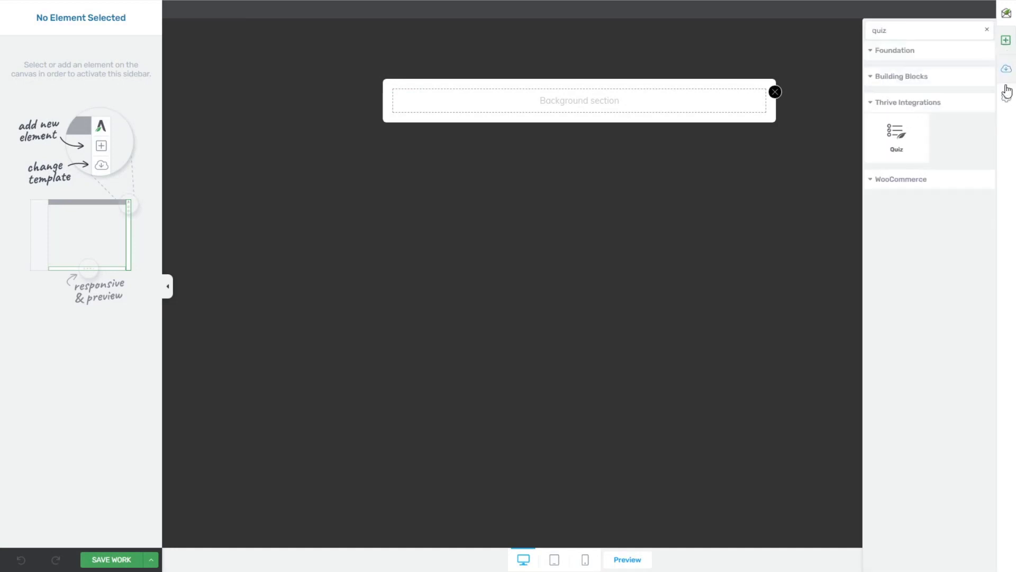
pyautogui.moveTo(903, 142); pyautogui.dragTo(562, 107)
pyautogui.click(566, 152)
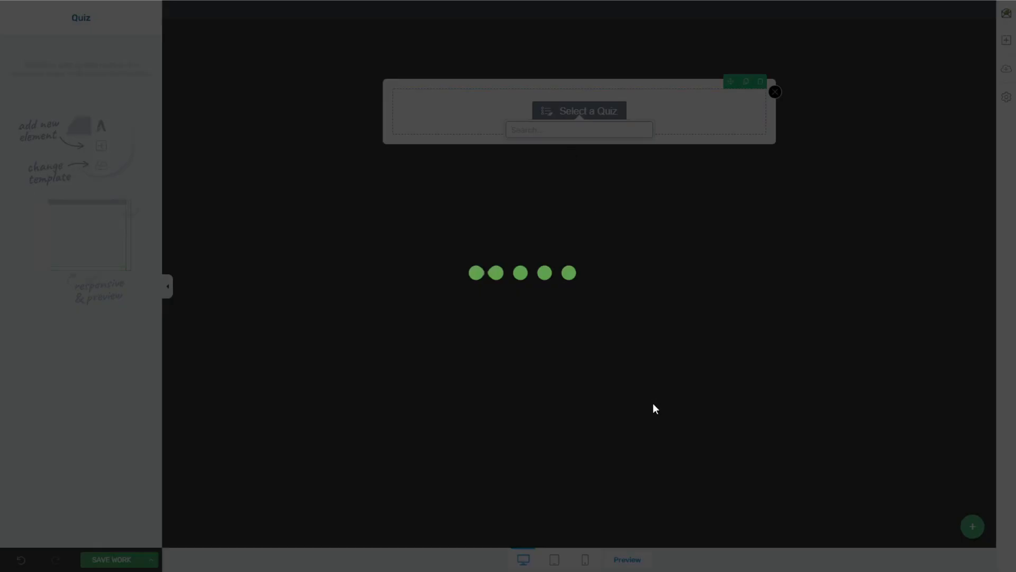
# Step: Scroll through the form to review the embedded Quiz Funnel Tutorial quiz
pyautogui.scroll(-3, 834, 240)
pyautogui.scroll(3, 836, 265)
pyautogui.scroll(-3, 624, 143)
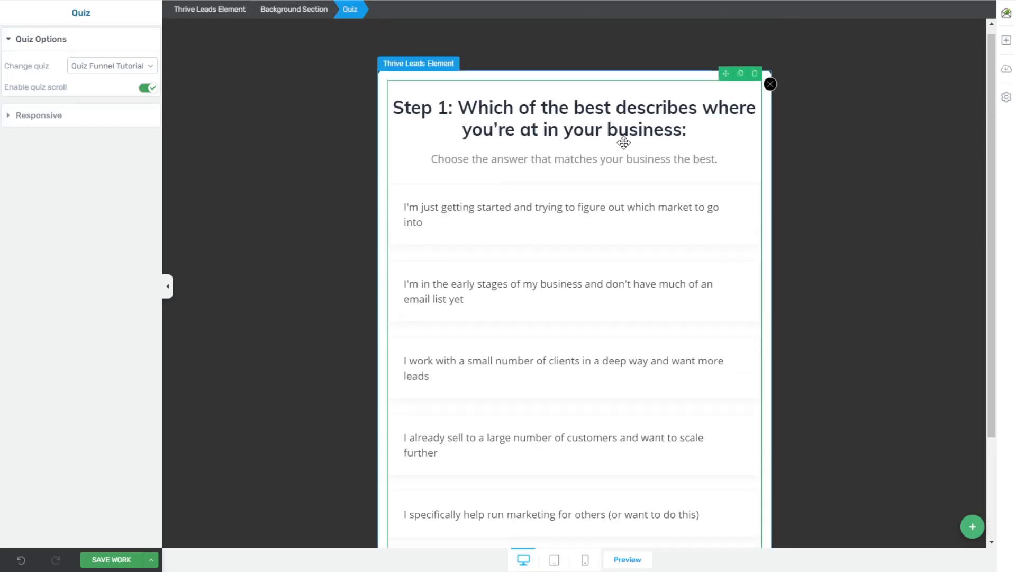
pyautogui.scroll(3, 813, 315)
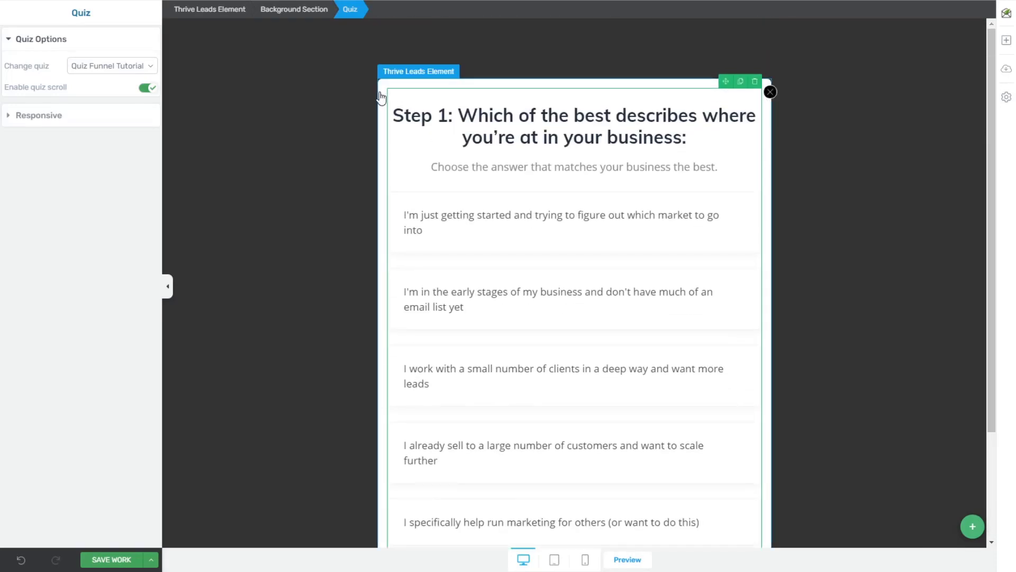
pyautogui.scroll(-3, 635, 329)
pyautogui.scroll(3, 678, 243)
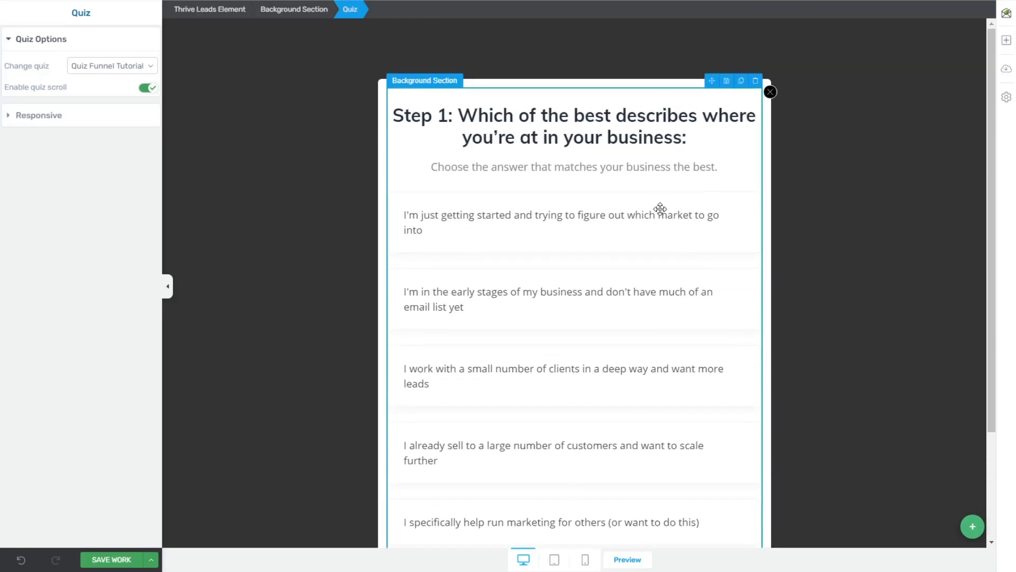
pyautogui.scroll(-3, 584, 423)
pyautogui.scroll(3, 587, 421)
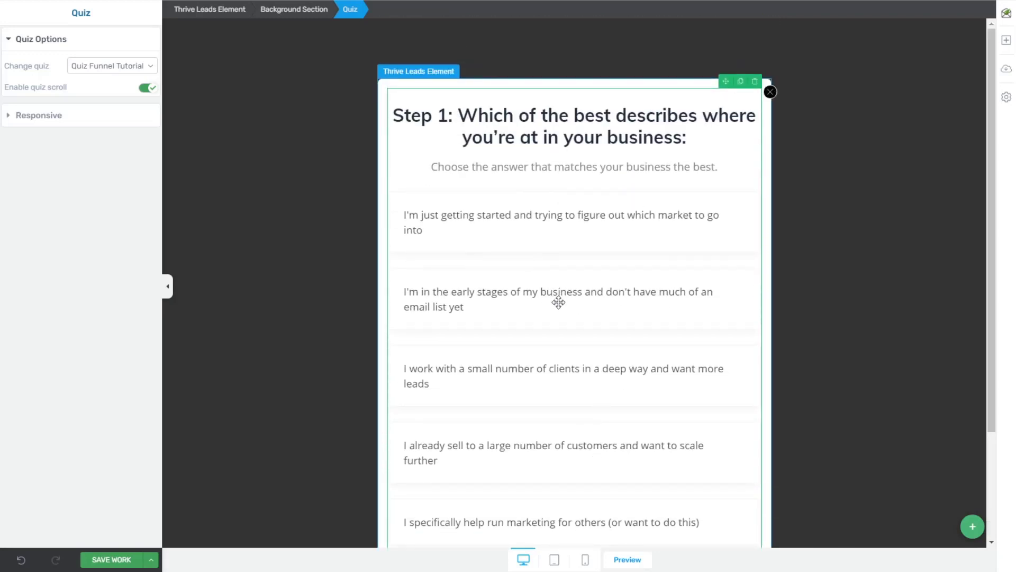
pyautogui.scroll(-3, 546, 286)
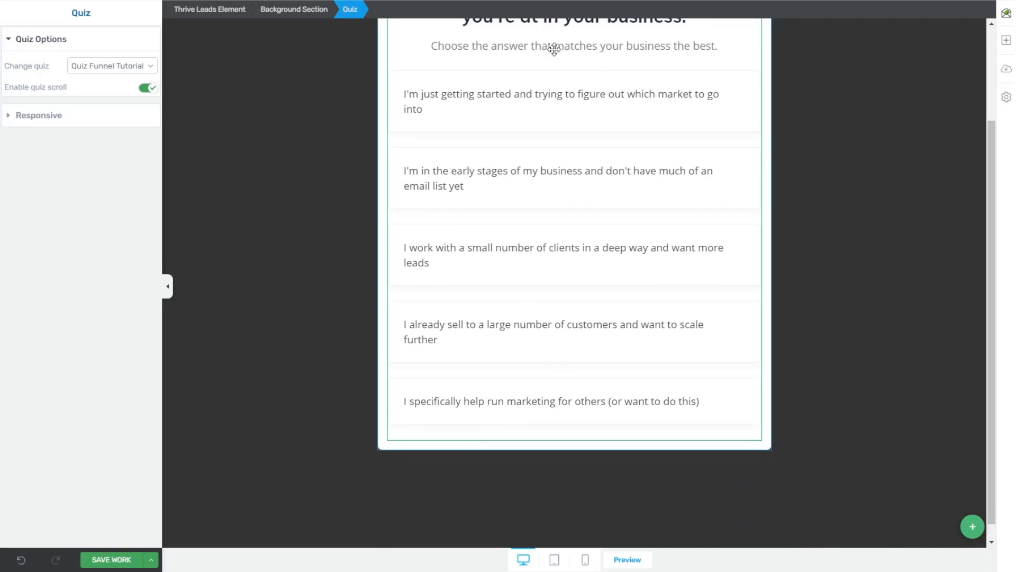
pyautogui.scroll(3, 553, 47)
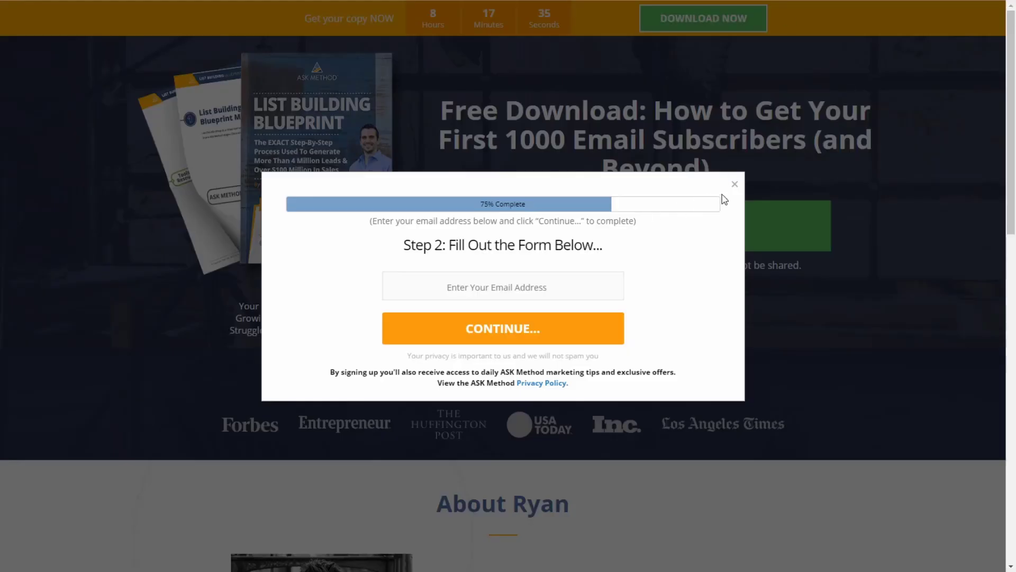
pyautogui.click(723, 198)
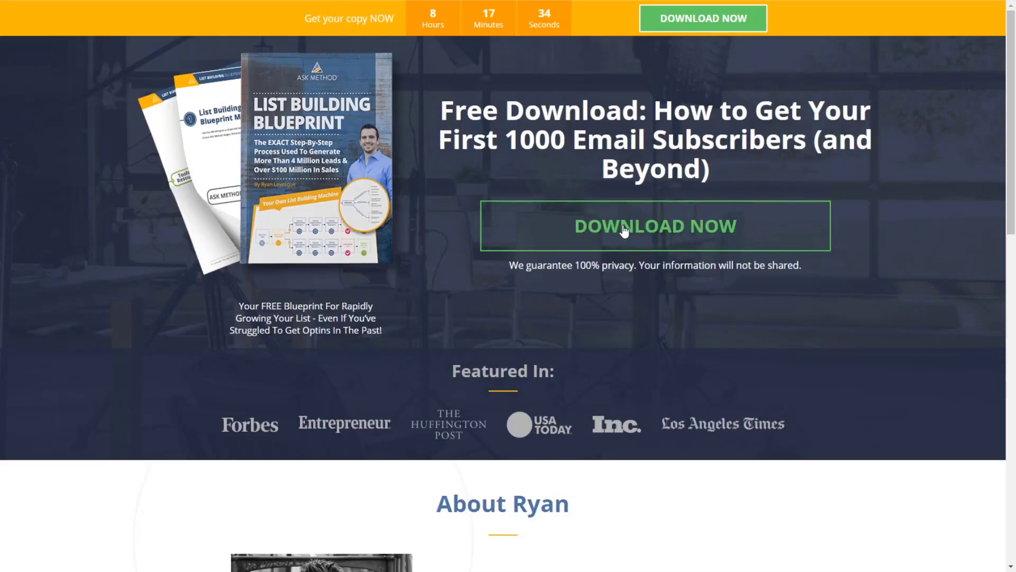
pyautogui.click(624, 229)
pyautogui.click(733, 190)
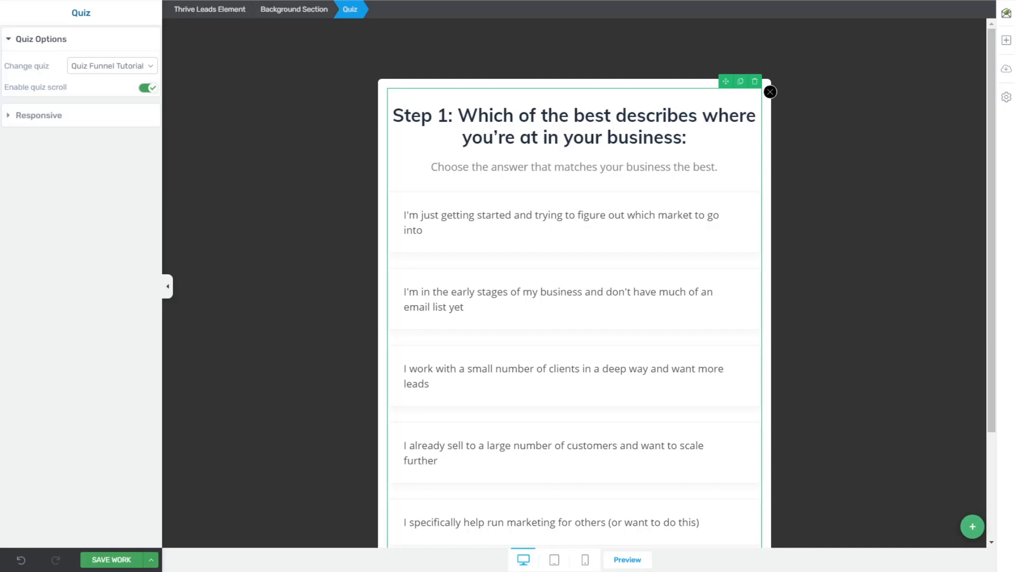
pyautogui.click(306, 132)
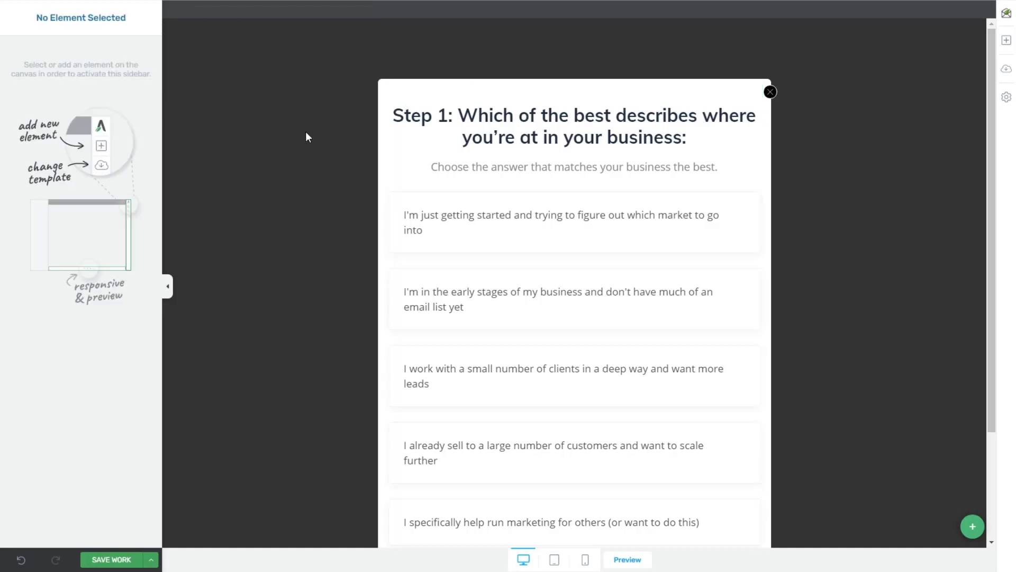